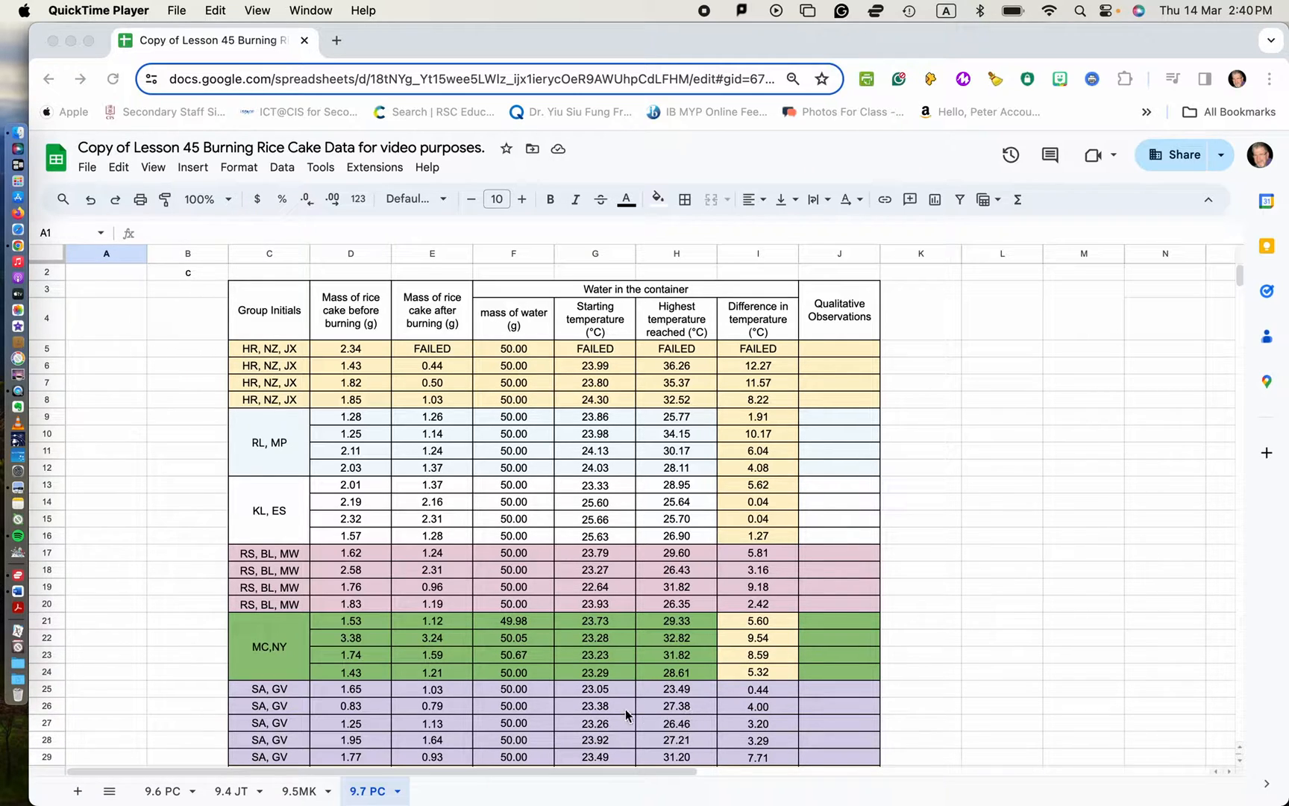
Look through the class's burning rice cake data table on the 9.7 PC sheet, down to its last row.
{"action": "scroll", "coordinate": [718, 609], "scroll_direction": "down", "scroll_amount": 8}
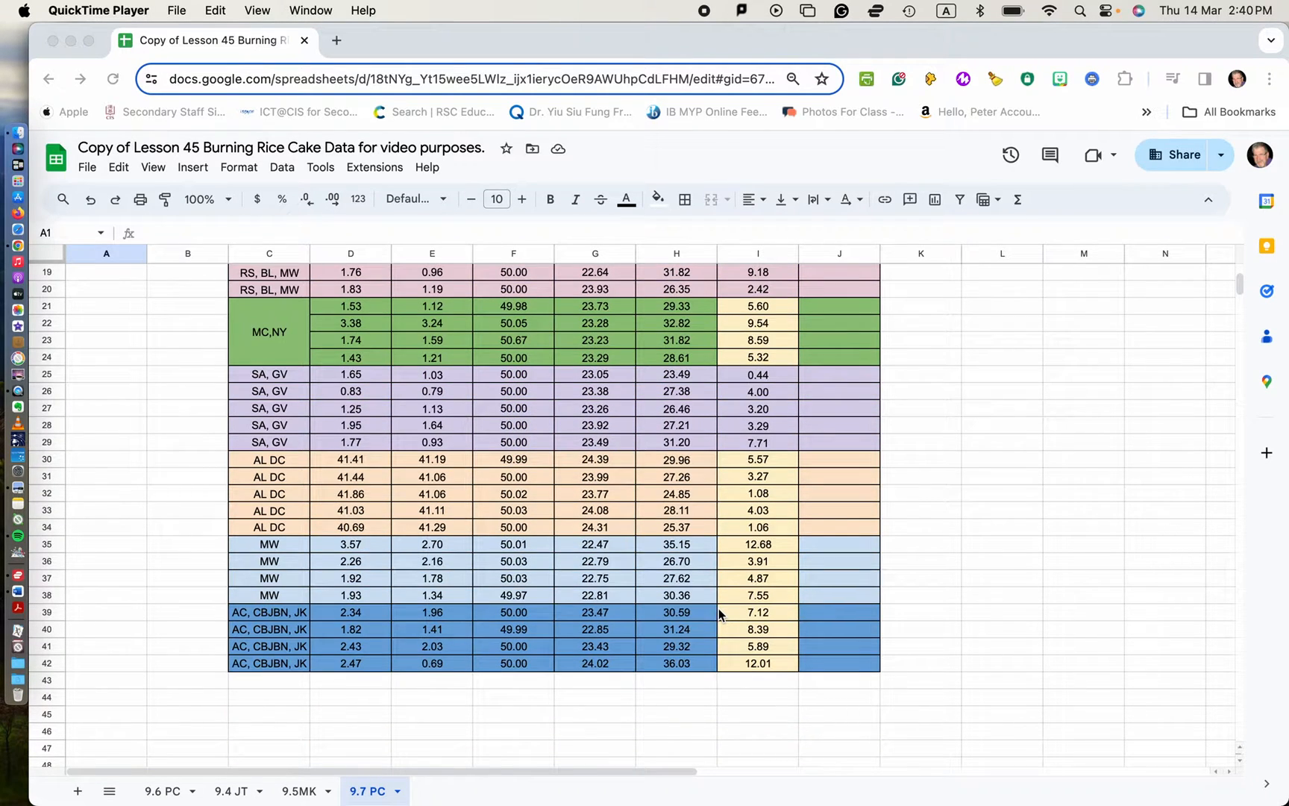
{"action": "scroll", "coordinate": [718, 608], "scroll_direction": "up", "scroll_amount": 8}
{"action": "scroll", "coordinate": [718, 608], "scroll_direction": "up", "scroll_amount": 1}
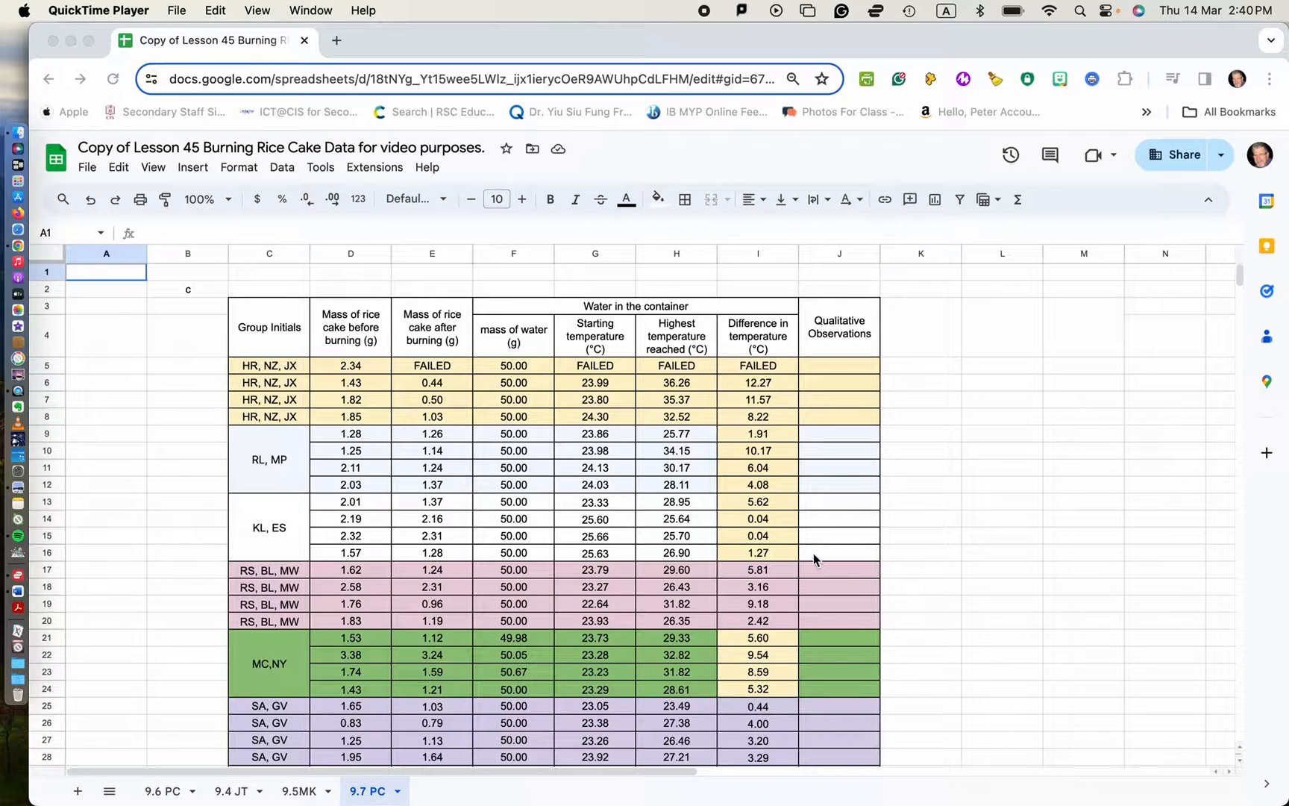
{"action": "scroll", "coordinate": [899, 515], "scroll_direction": "down", "scroll_amount": 8}
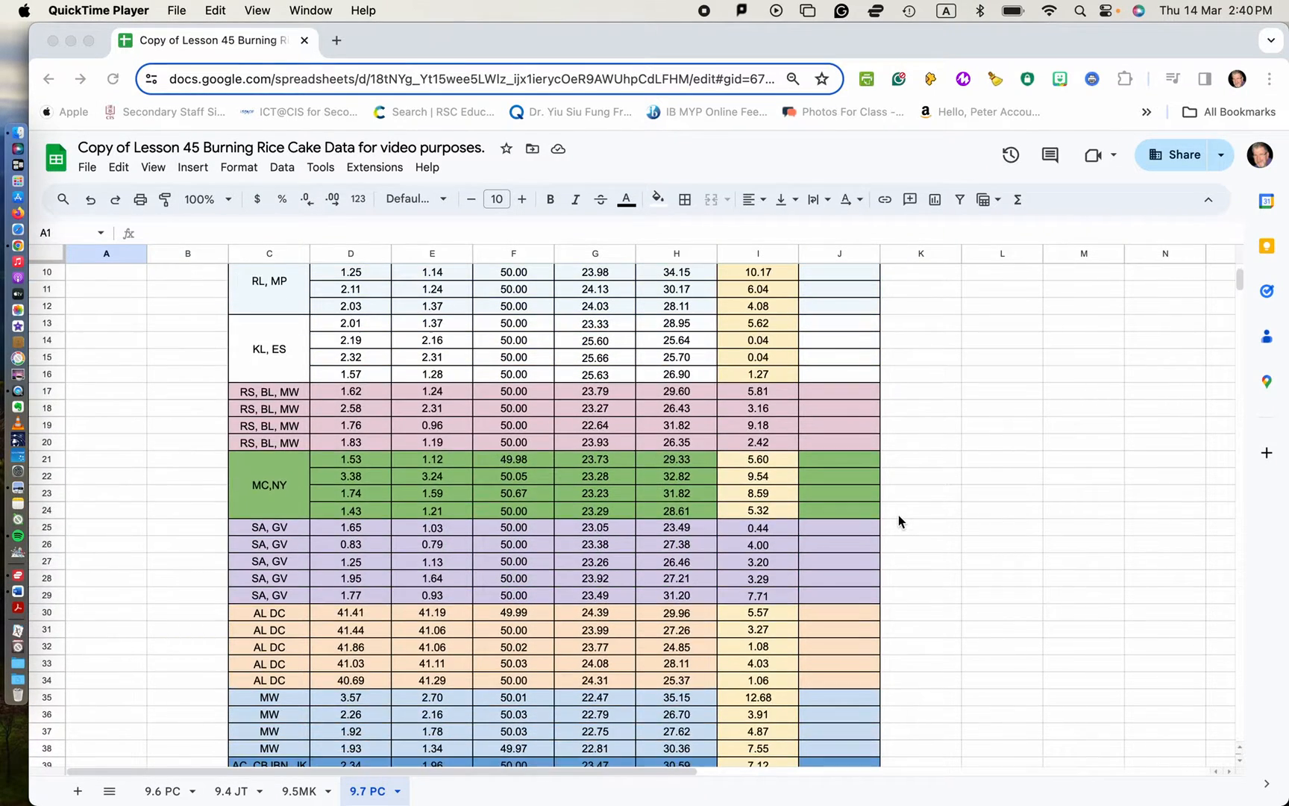
{"action": "scroll", "coordinate": [898, 515], "scroll_direction": "down", "scroll_amount": 1}
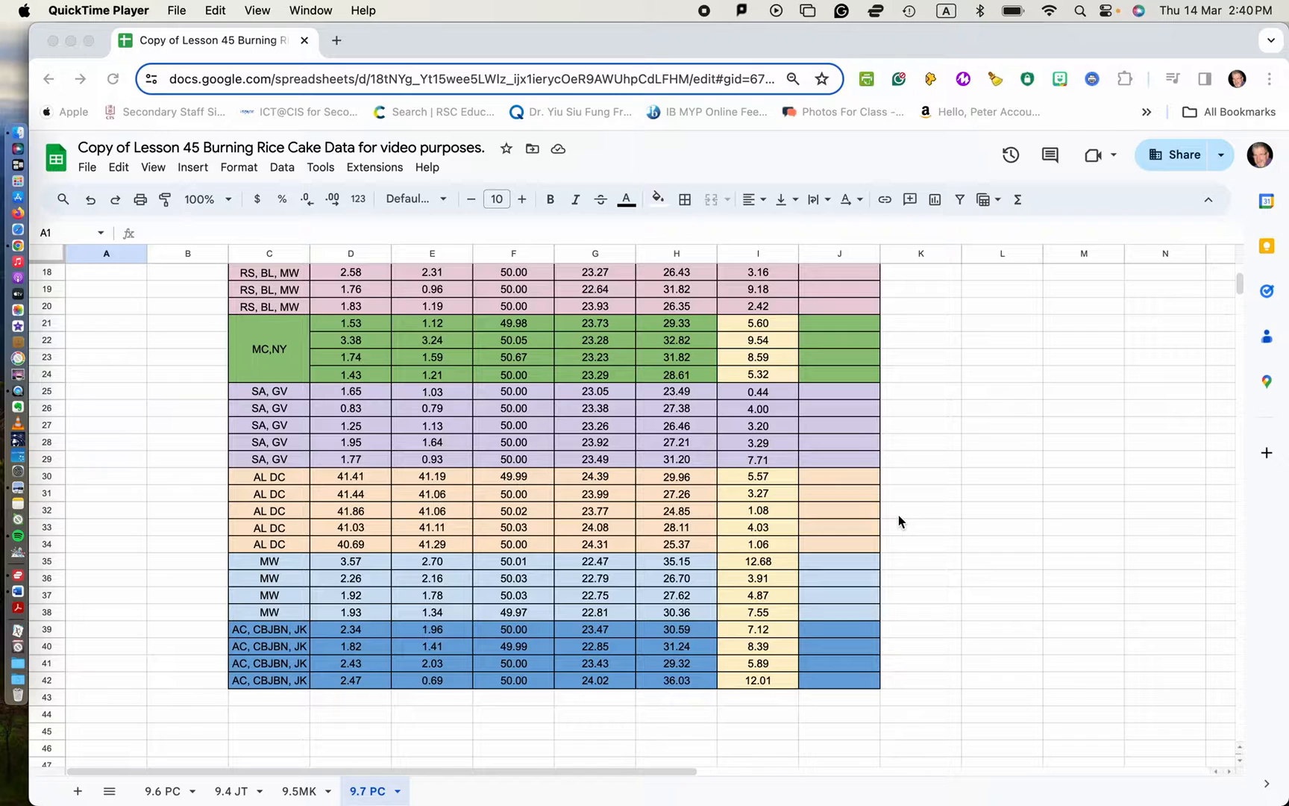
{"action": "scroll", "coordinate": [898, 514], "scroll_direction": "up", "scroll_amount": 2}
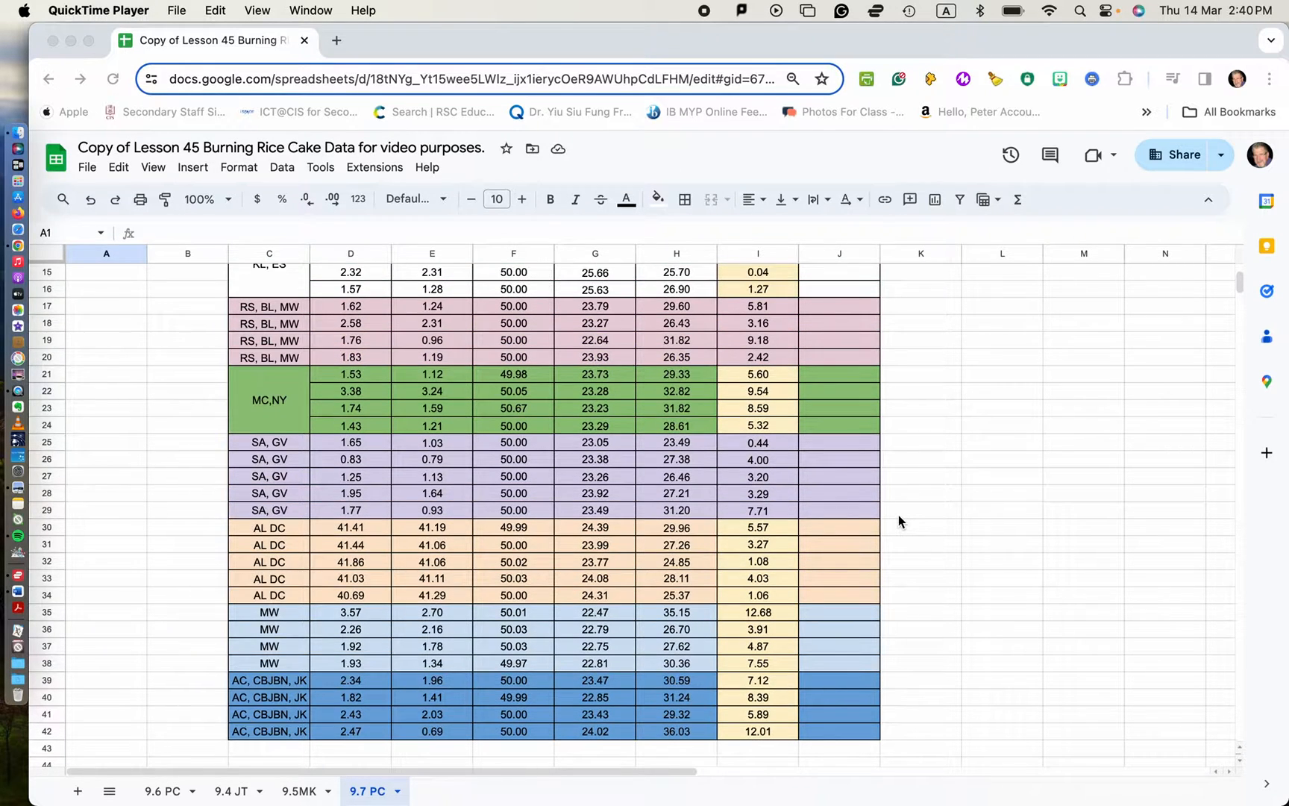
{"action": "scroll", "coordinate": [898, 515], "scroll_direction": "up", "scroll_amount": 3}
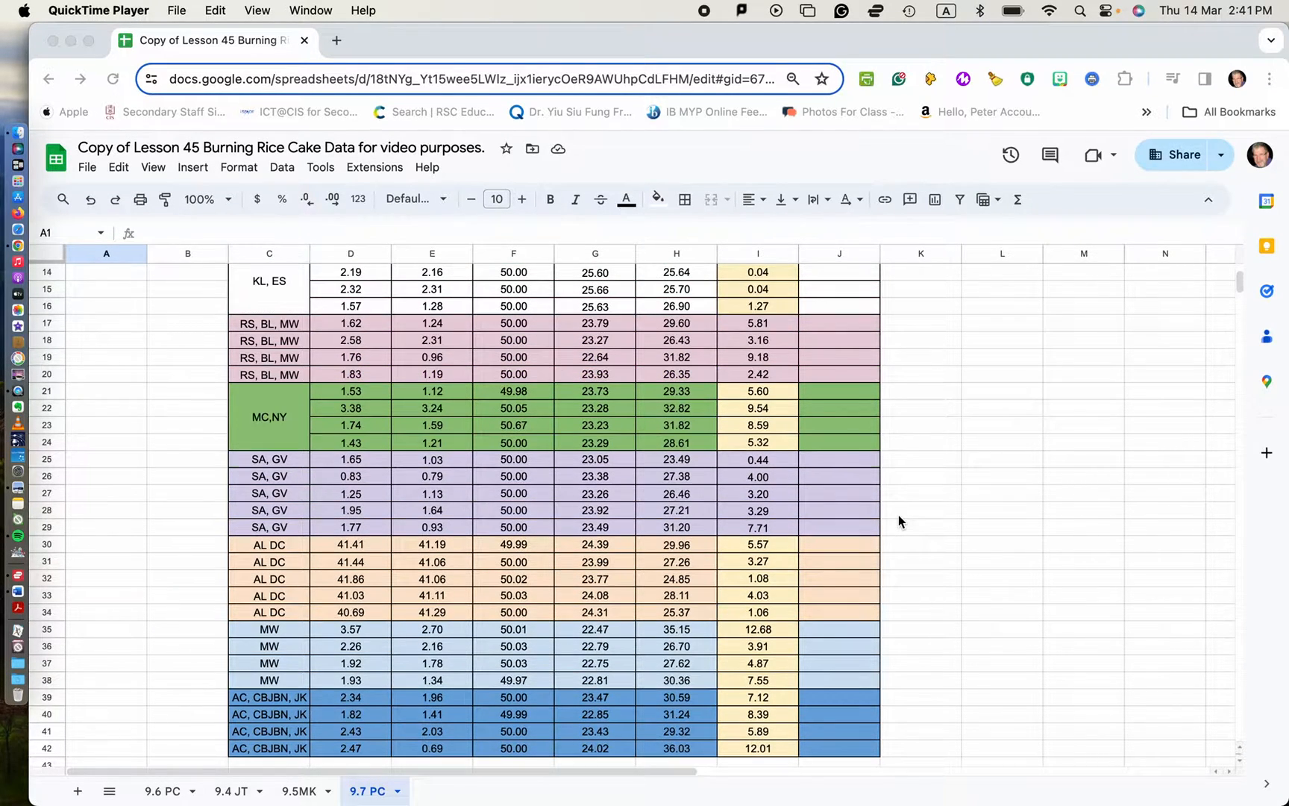
{"action": "scroll", "coordinate": [898, 515], "scroll_direction": "up", "scroll_amount": 5}
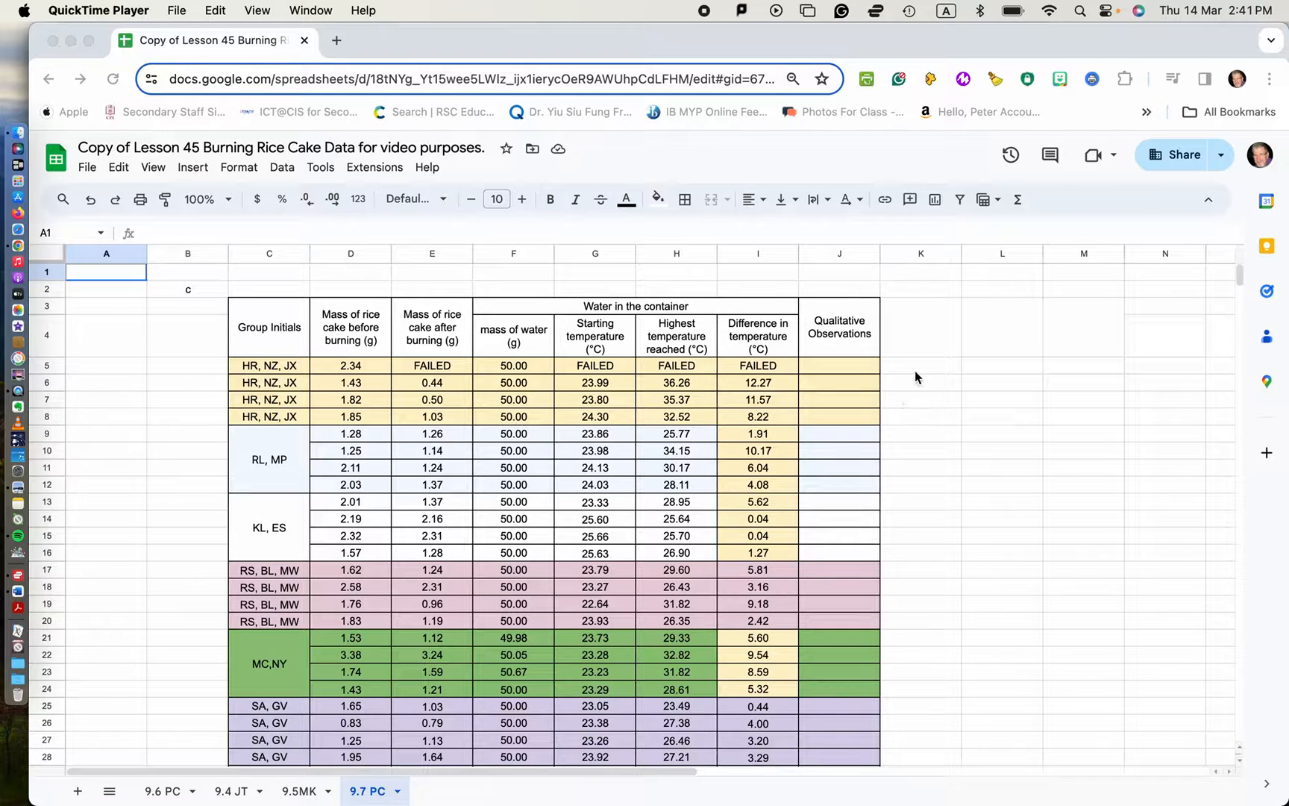
Delete row 5, the first trial in the table whose results are marked FAILED.
{"action": "scroll", "coordinate": [917, 374], "scroll_direction": "down", "scroll_amount": 3}
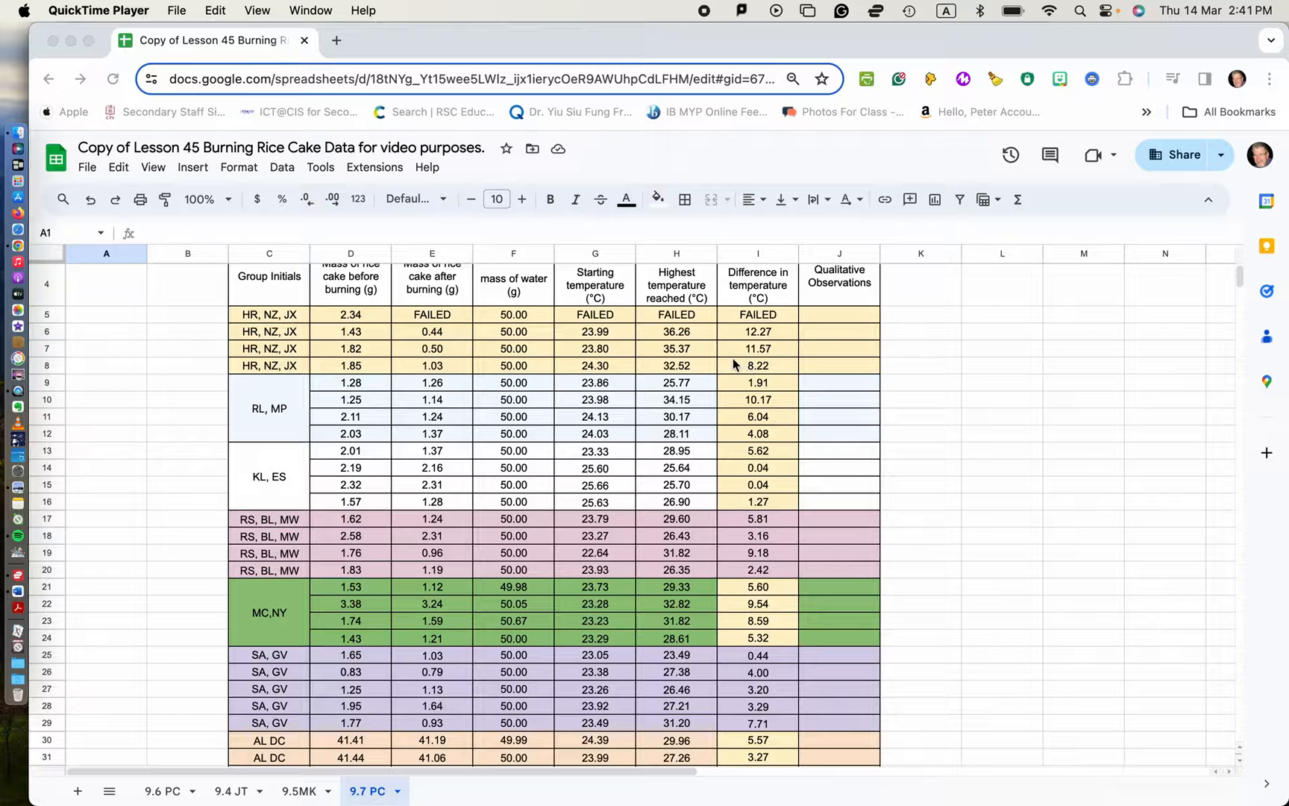
{"action": "left_click", "coordinate": [58, 311]}
{"action": "left_click", "coordinate": [56, 313]}
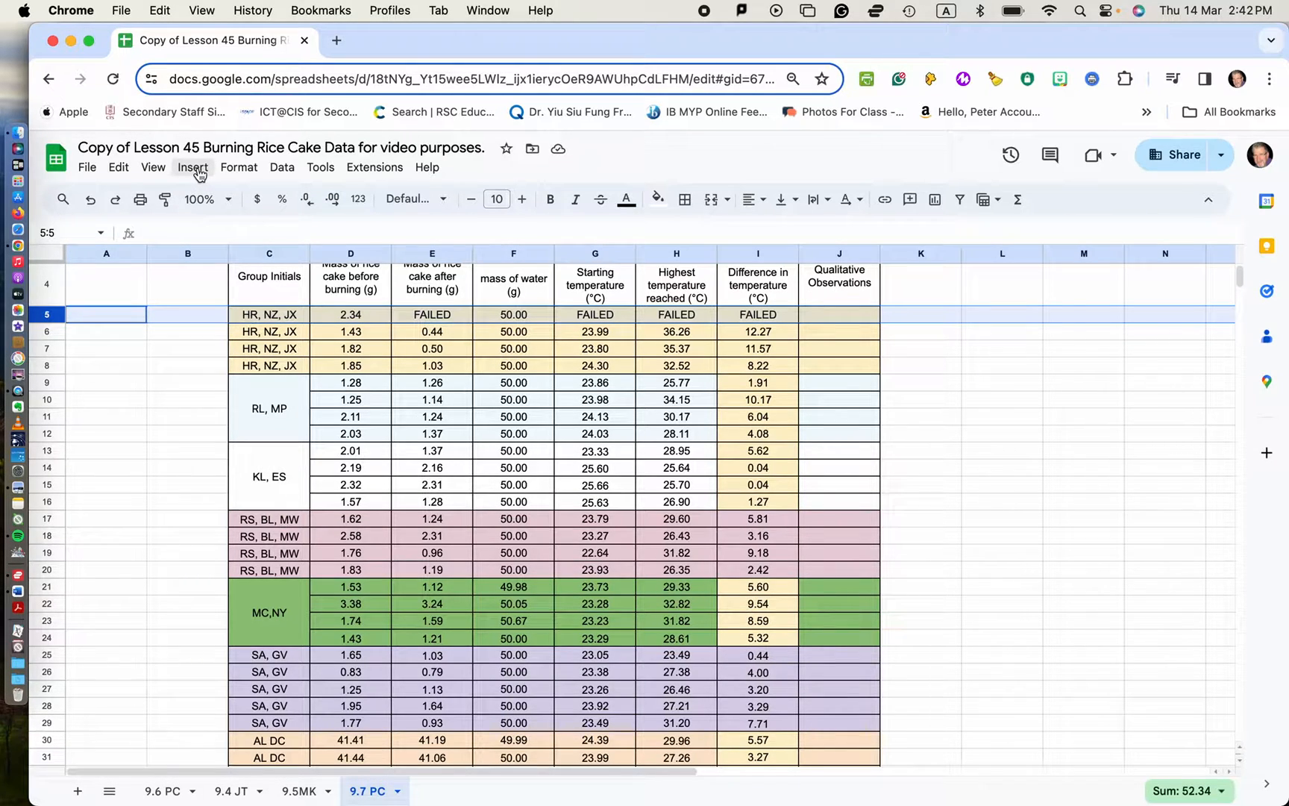
{"action": "left_click", "coordinate": [119, 168]}
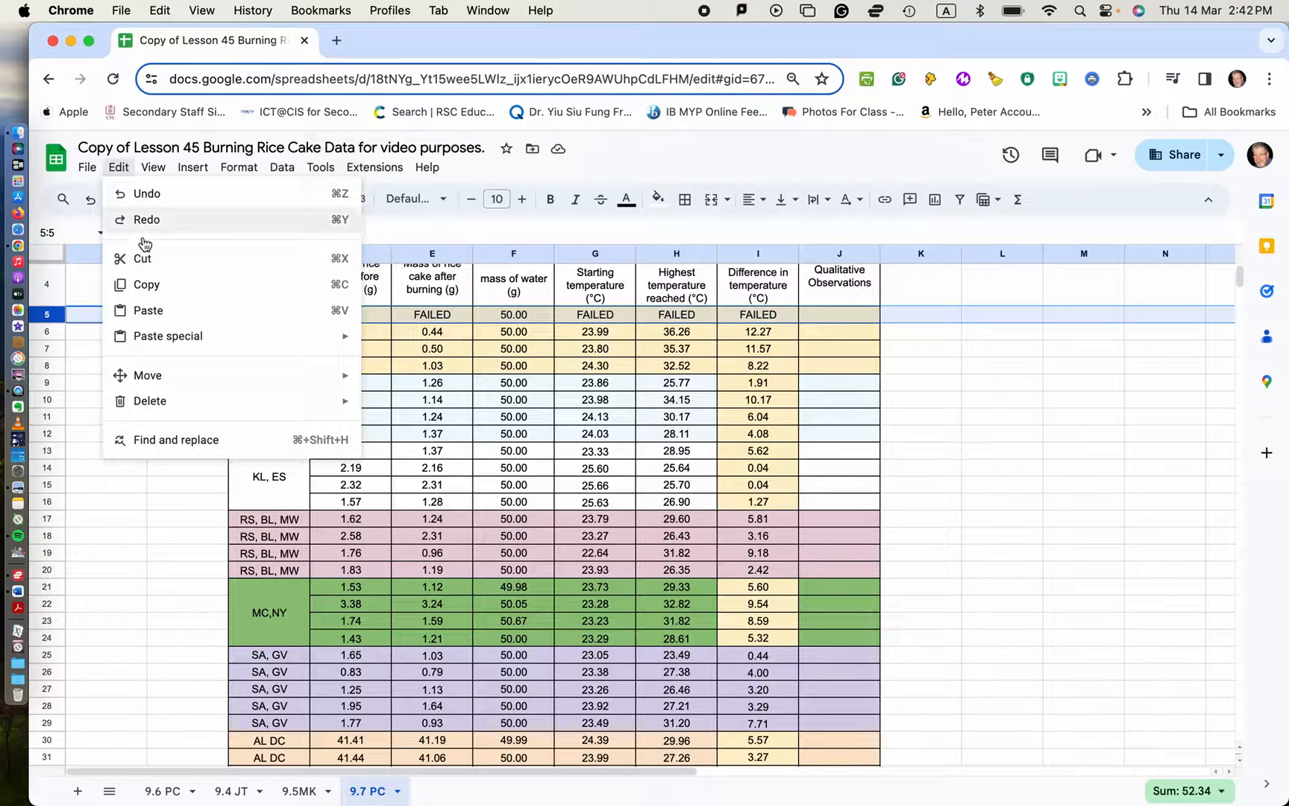
{"action": "mouse_move", "coordinate": [245, 400]}
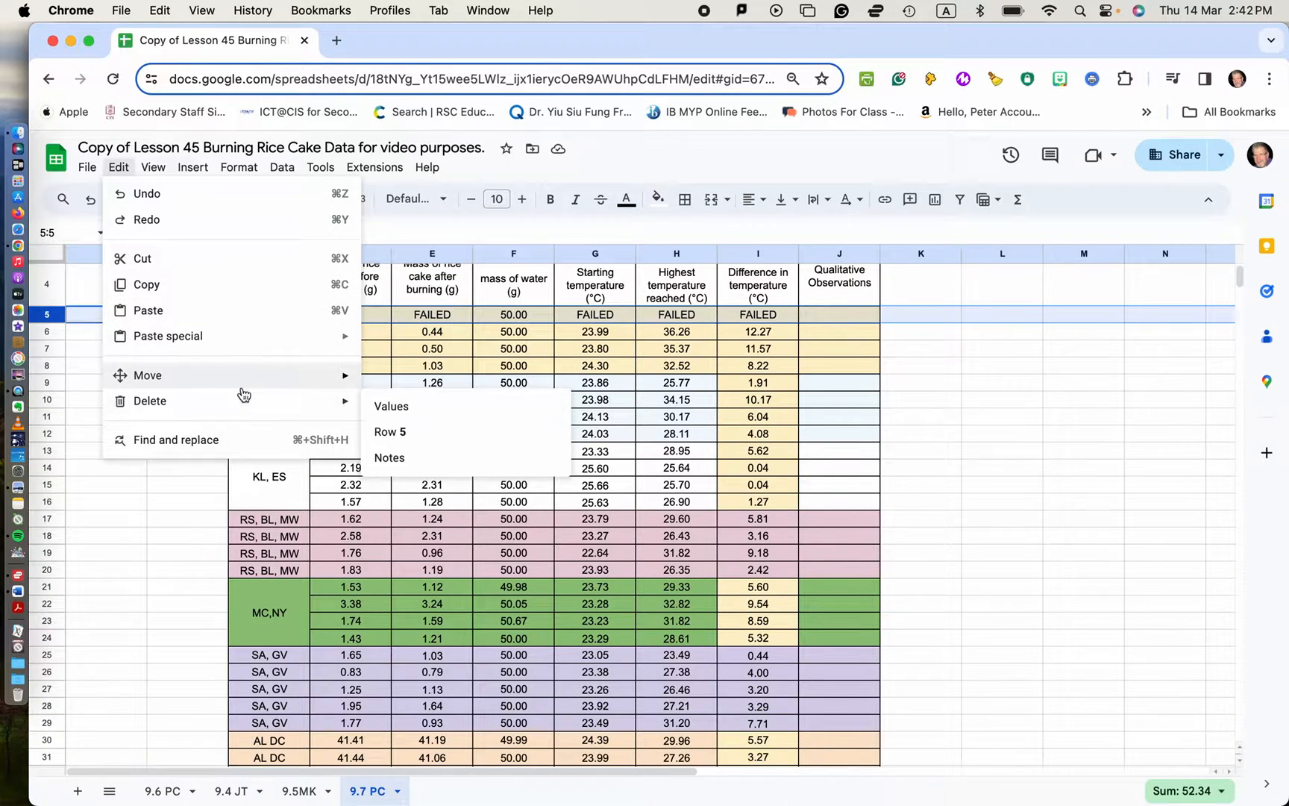
{"action": "left_click", "coordinate": [385, 431]}
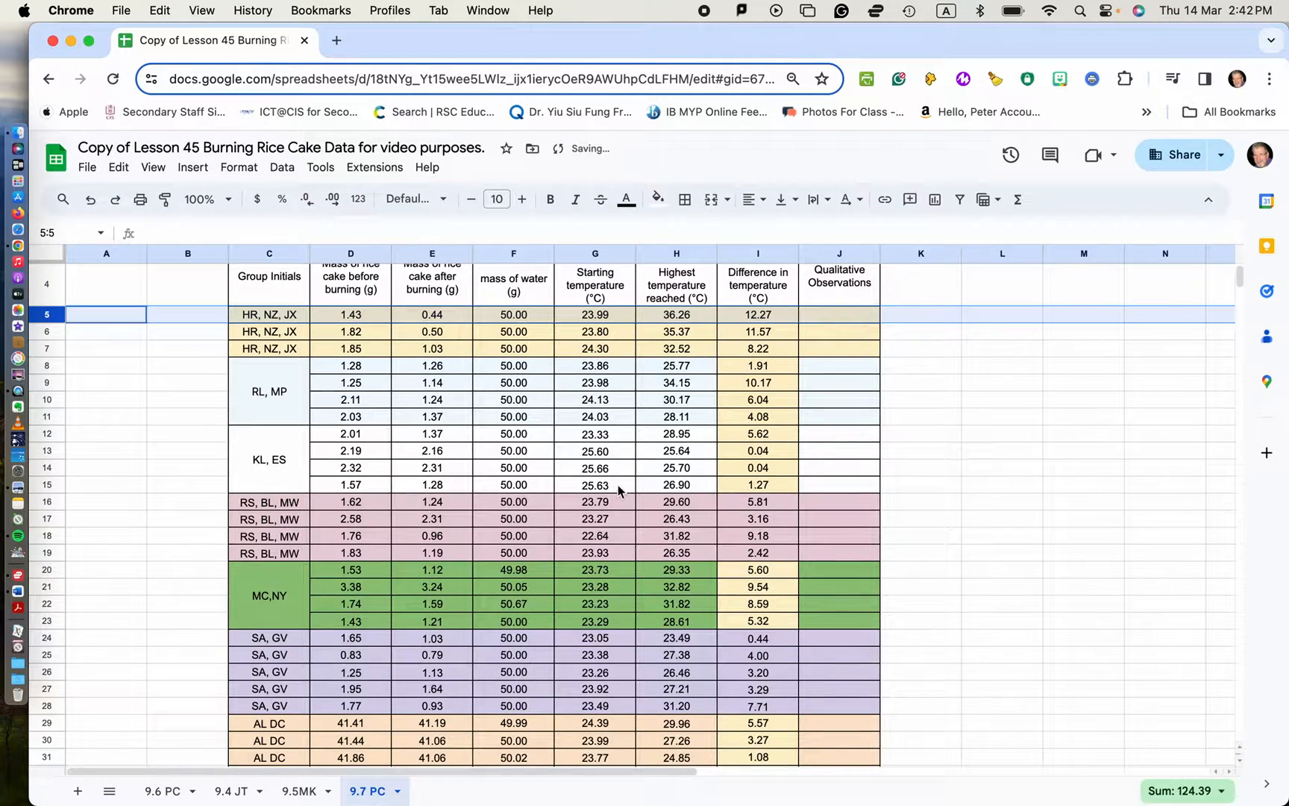
{"action": "left_click", "coordinate": [985, 477]}
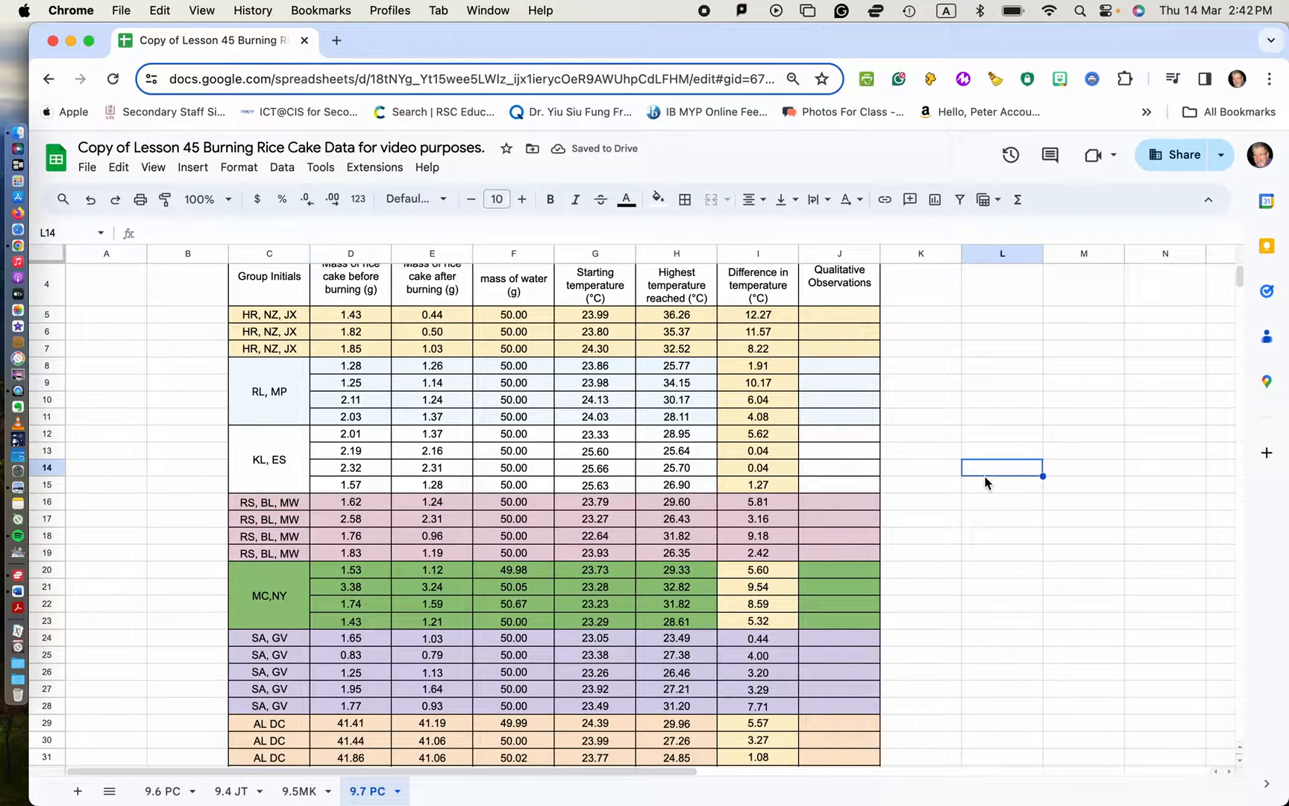
Enter the column heading "Q (J)" in merged cell K3:K4, beside Qualitative Observations.
{"action": "scroll", "coordinate": [960, 480], "scroll_direction": "up", "scroll_amount": 3}
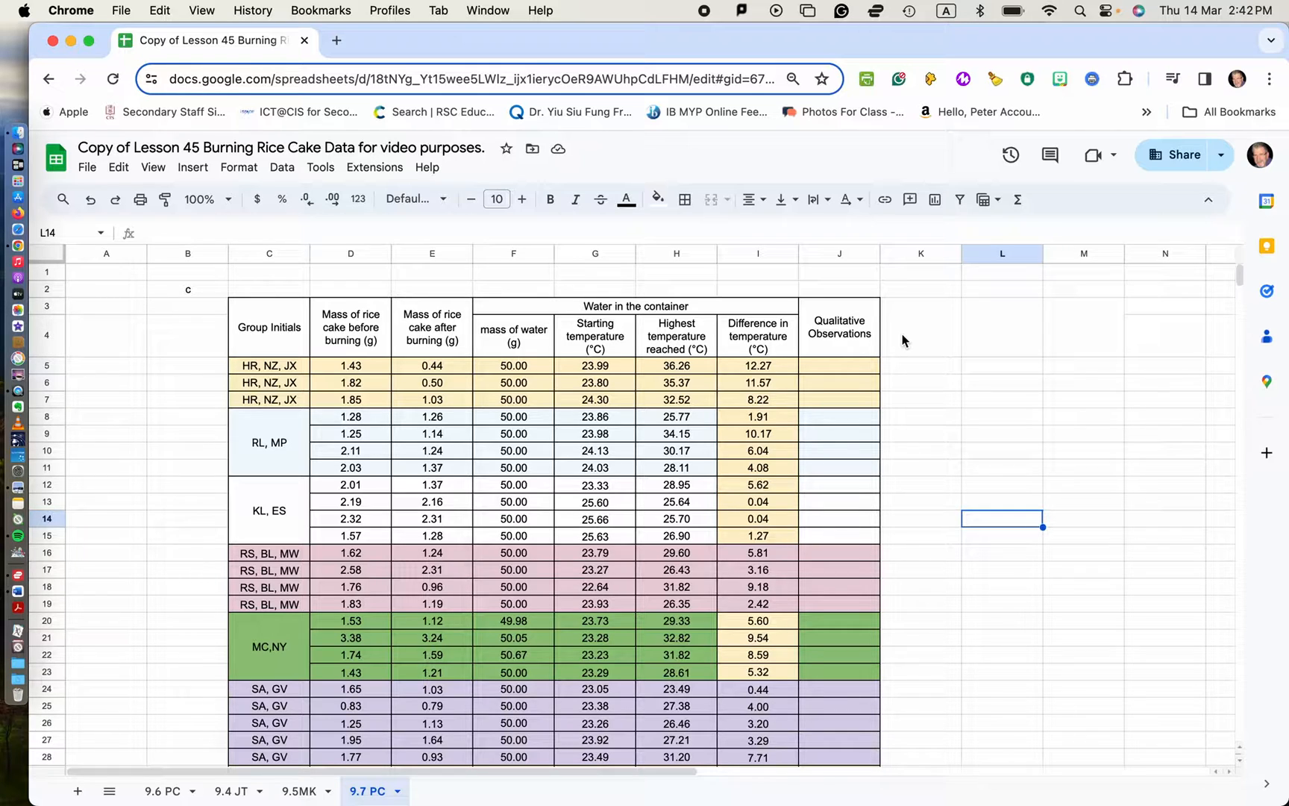
{"action": "double_click", "coordinate": [903, 340]}
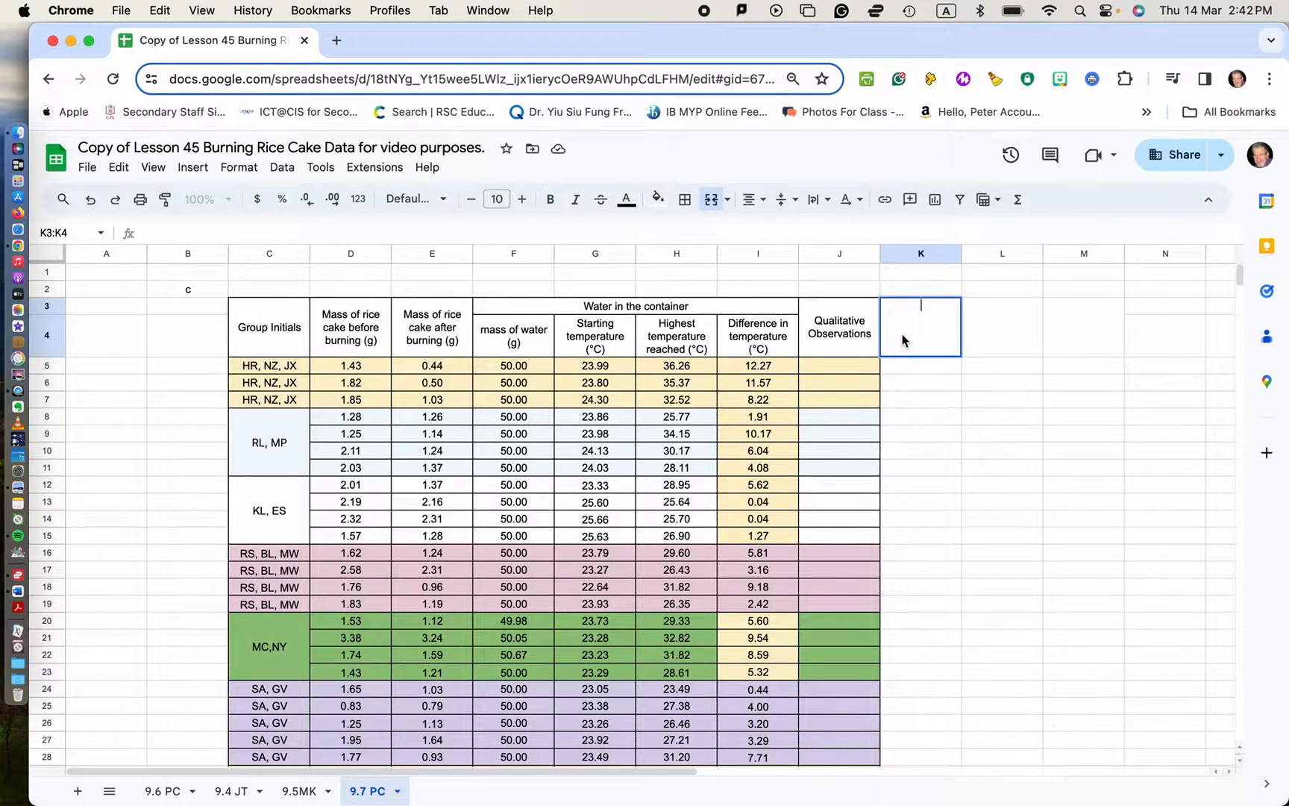
{"action": "type", "text": "Q"}
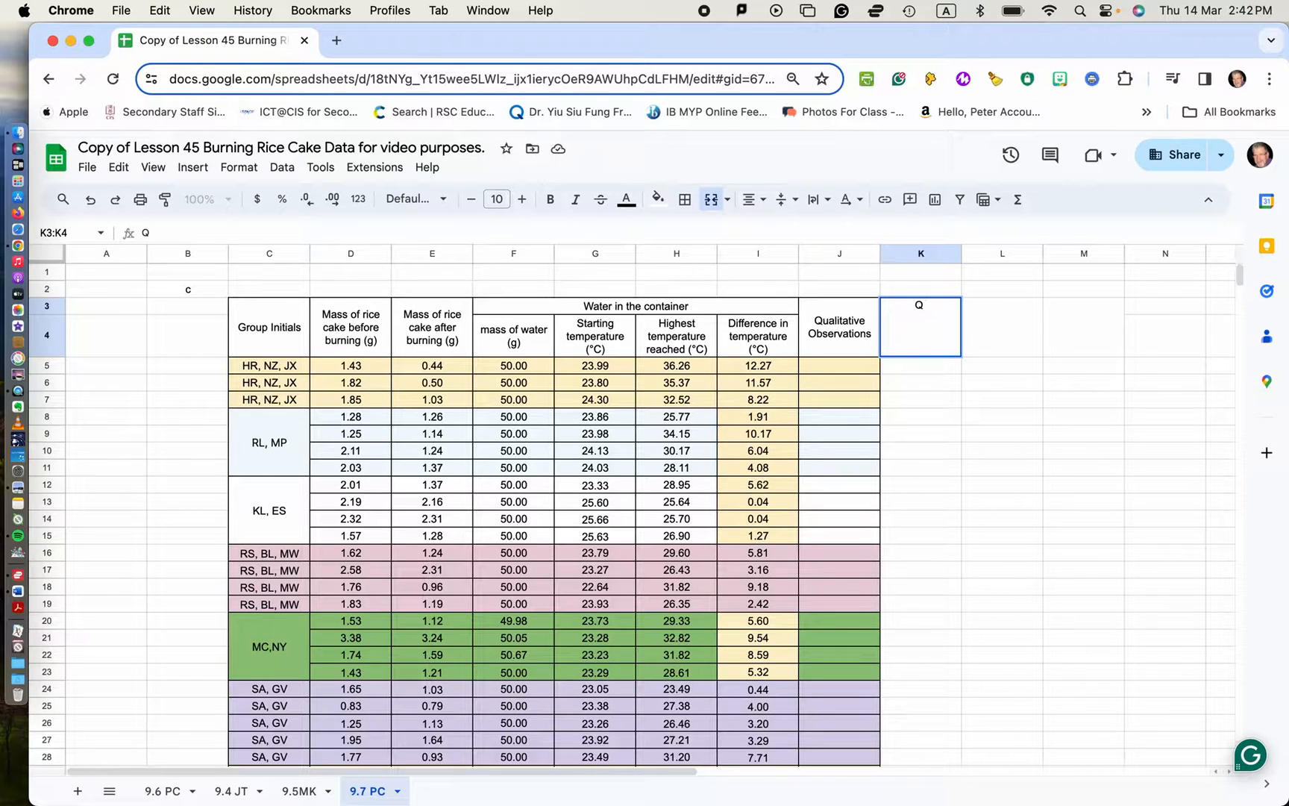
{"action": "type", "text": " (J0"}
{"action": "key", "text": "BackSpace"}
{"action": "type", "text": ")"}
{"action": "left_click", "coordinate": [956, 553]}
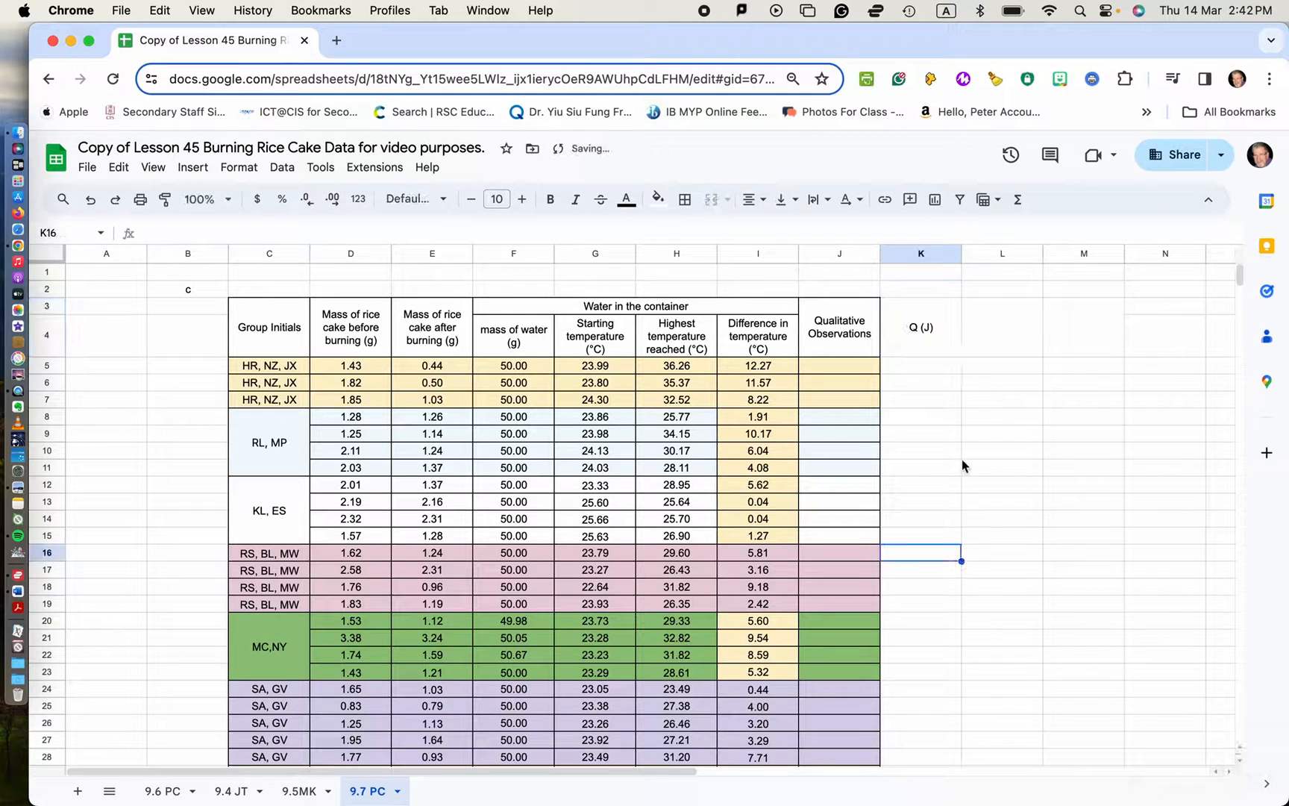
Enter the column heading "Q per gram of rice cake burnt (J/g)" in merged cell L3:L4.
{"action": "left_click", "coordinate": [982, 336]}
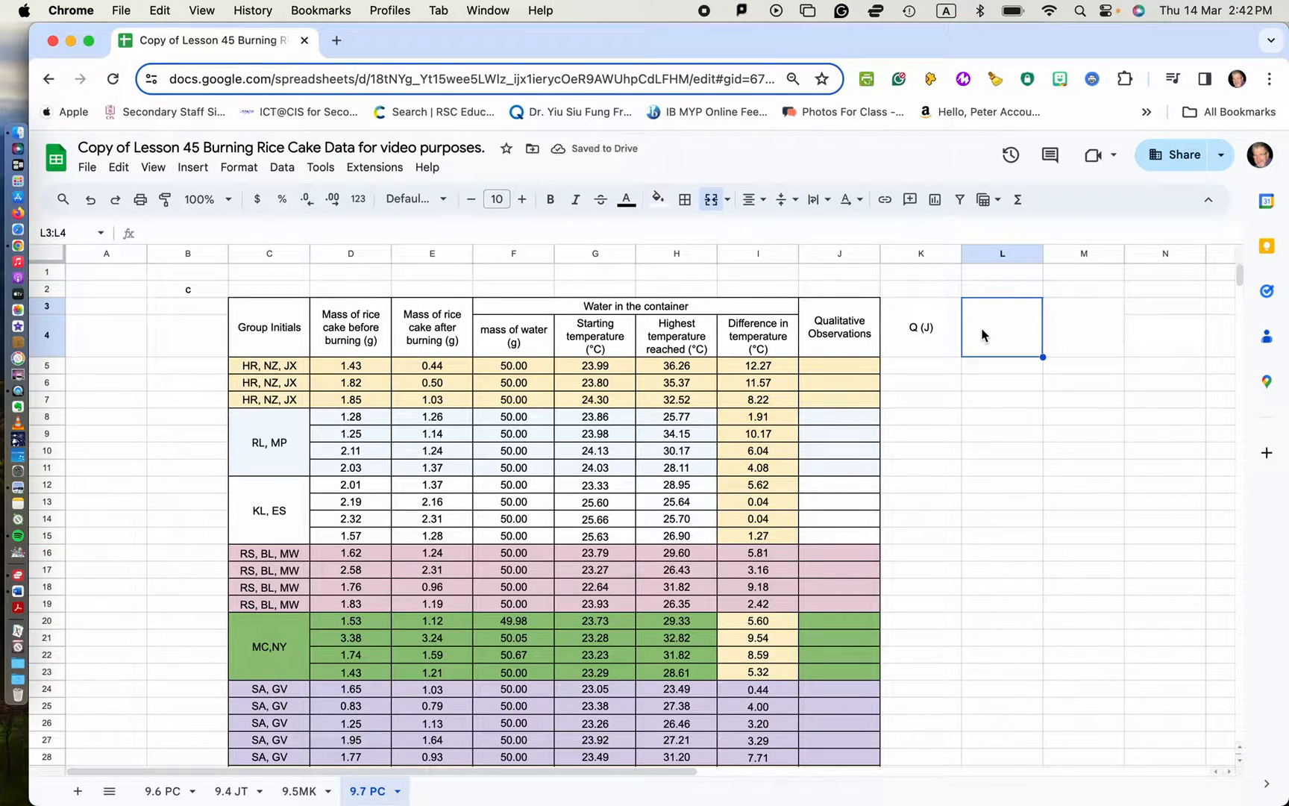
{"action": "double_click", "coordinate": [981, 336]}
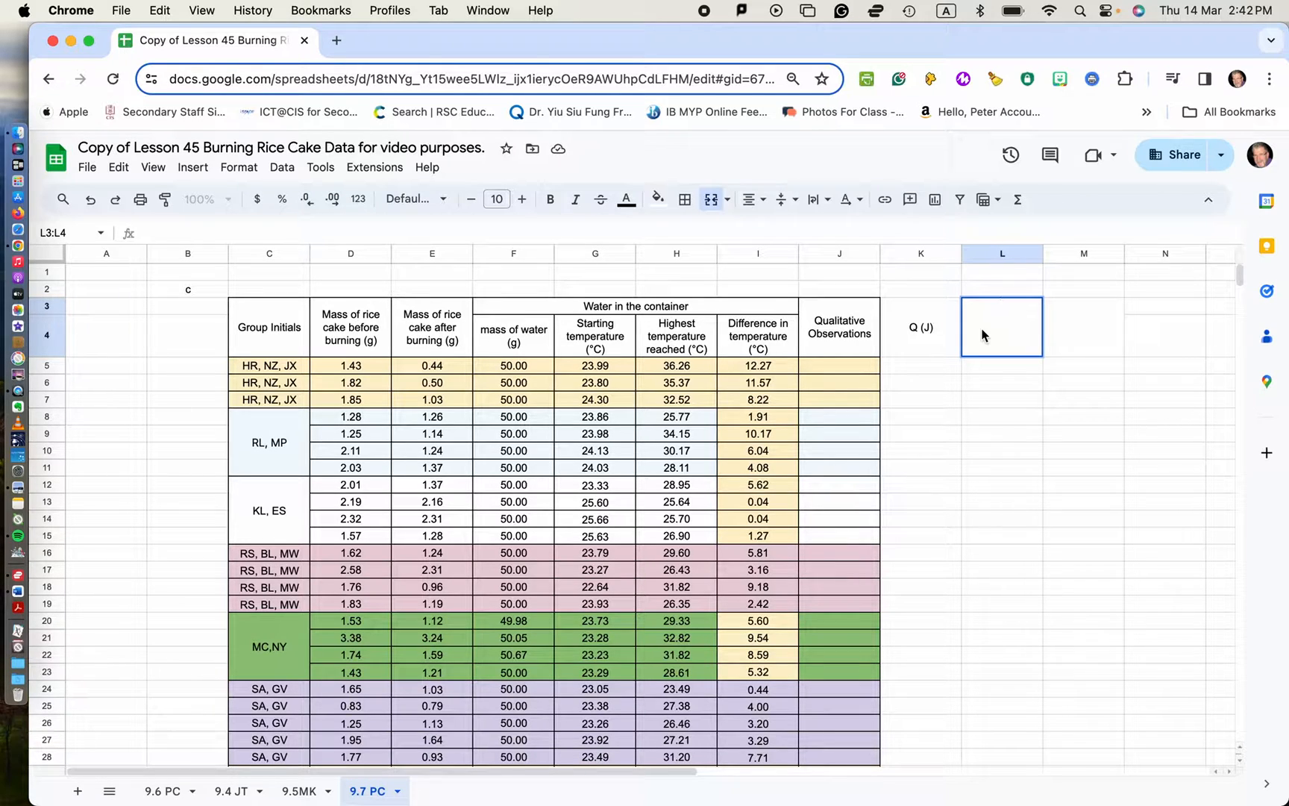
{"action": "type", "text": "Q"}
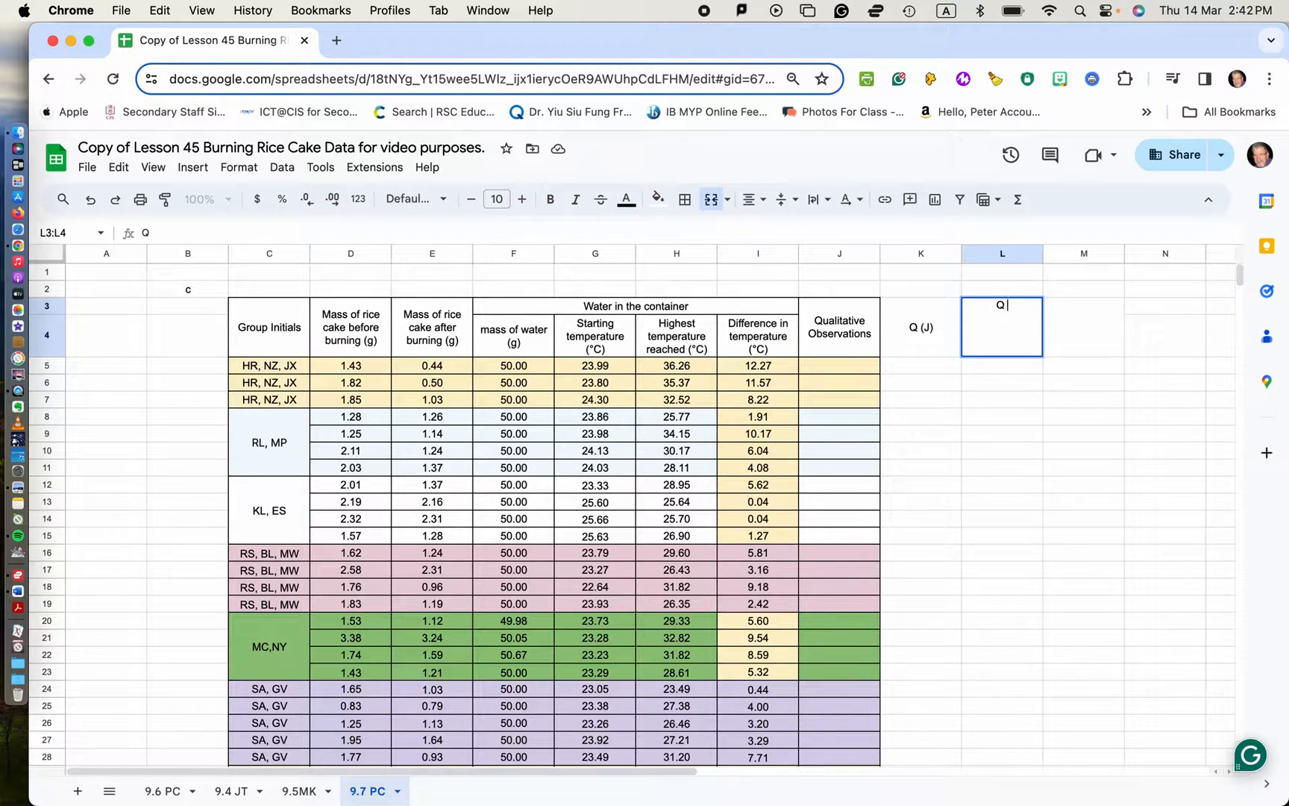
{"action": "type", "text": " per gram of rice ca"}
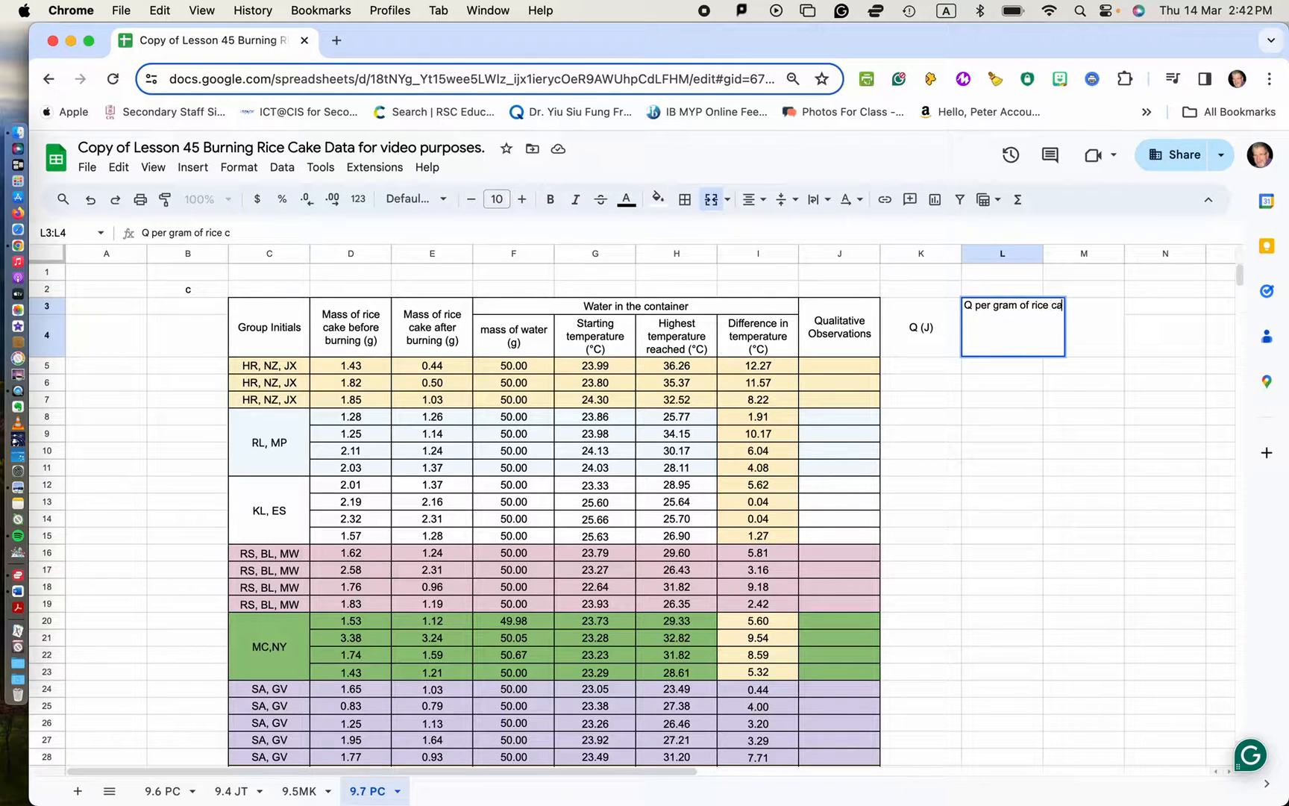
{"action": "type", "text": "ke bu"}
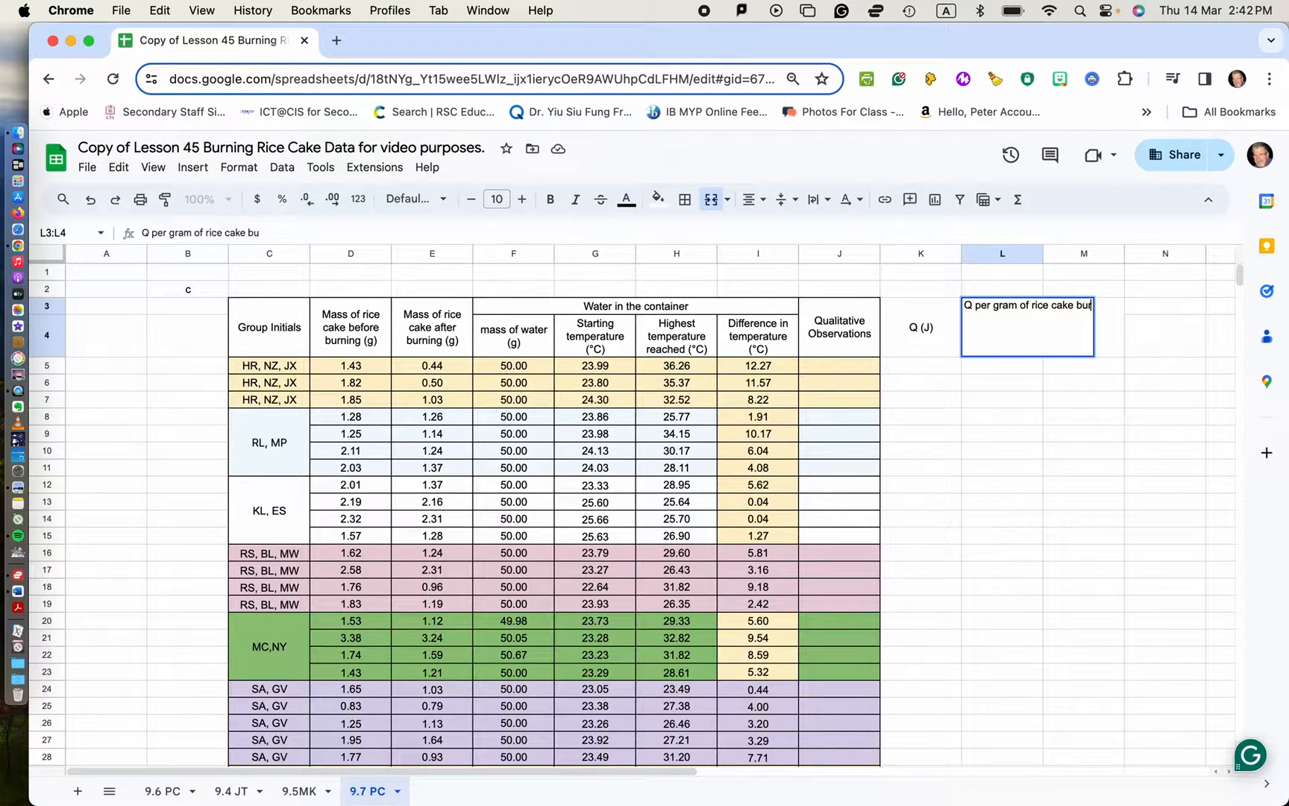
{"action": "type", "text": "rnt (J/"}
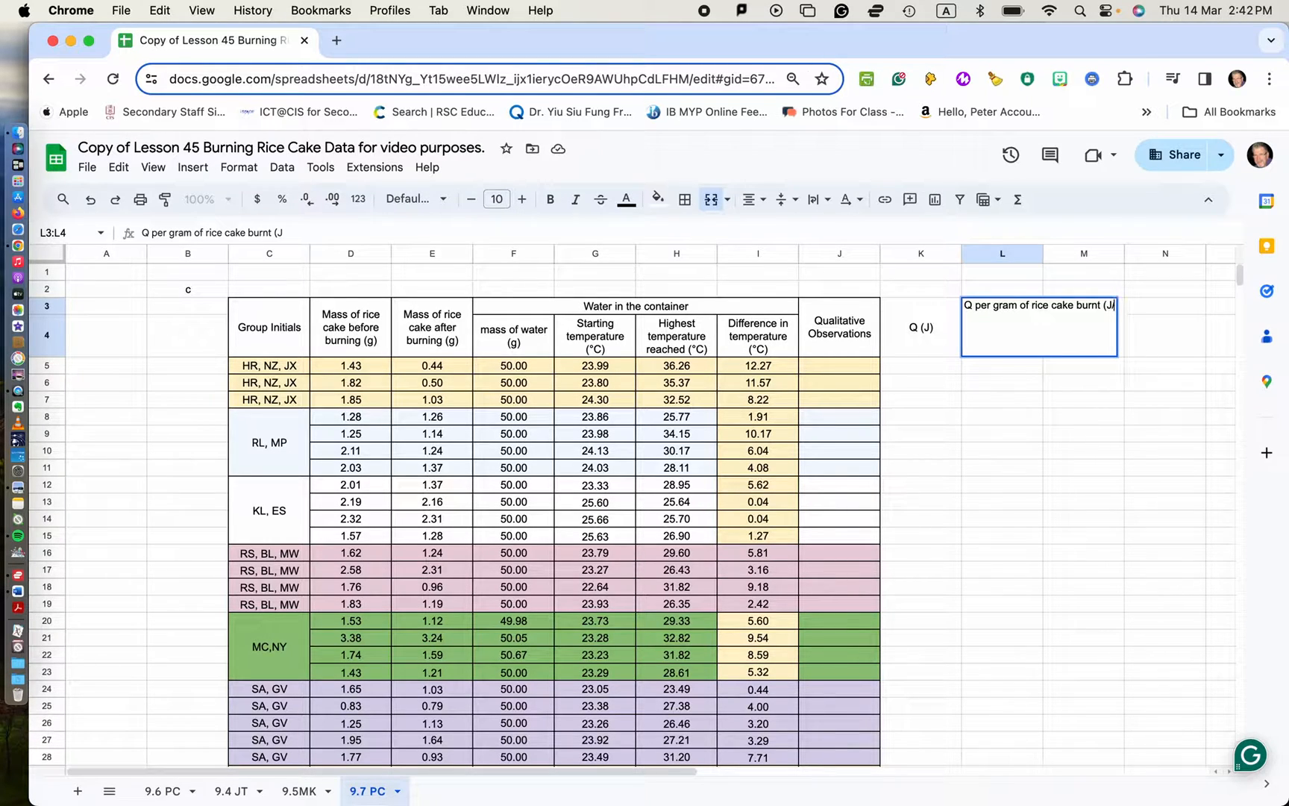
{"action": "type", "text": "g)"}
{"action": "left_click", "coordinate": [1013, 382]}
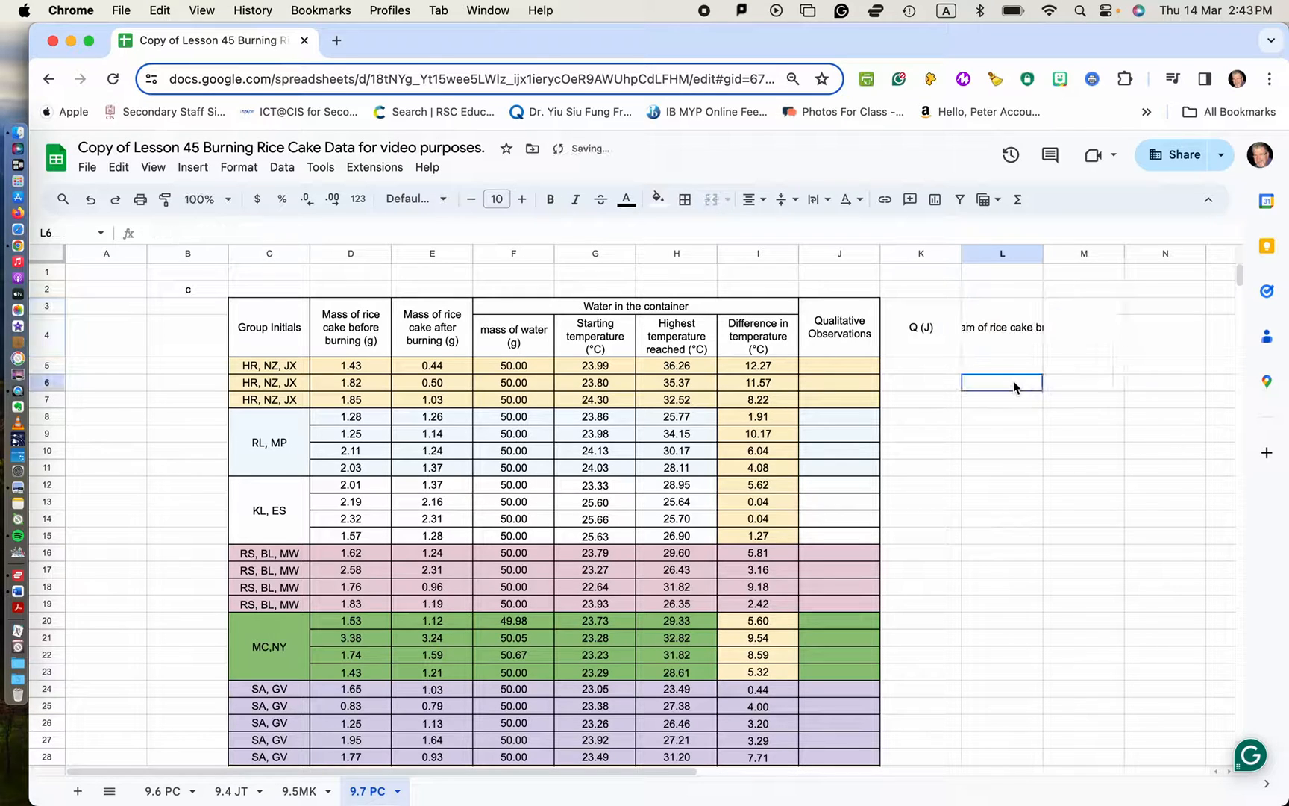
Wrap the text of the heading in L3:L4 so it fits within the column width.
{"action": "left_click", "coordinate": [995, 338]}
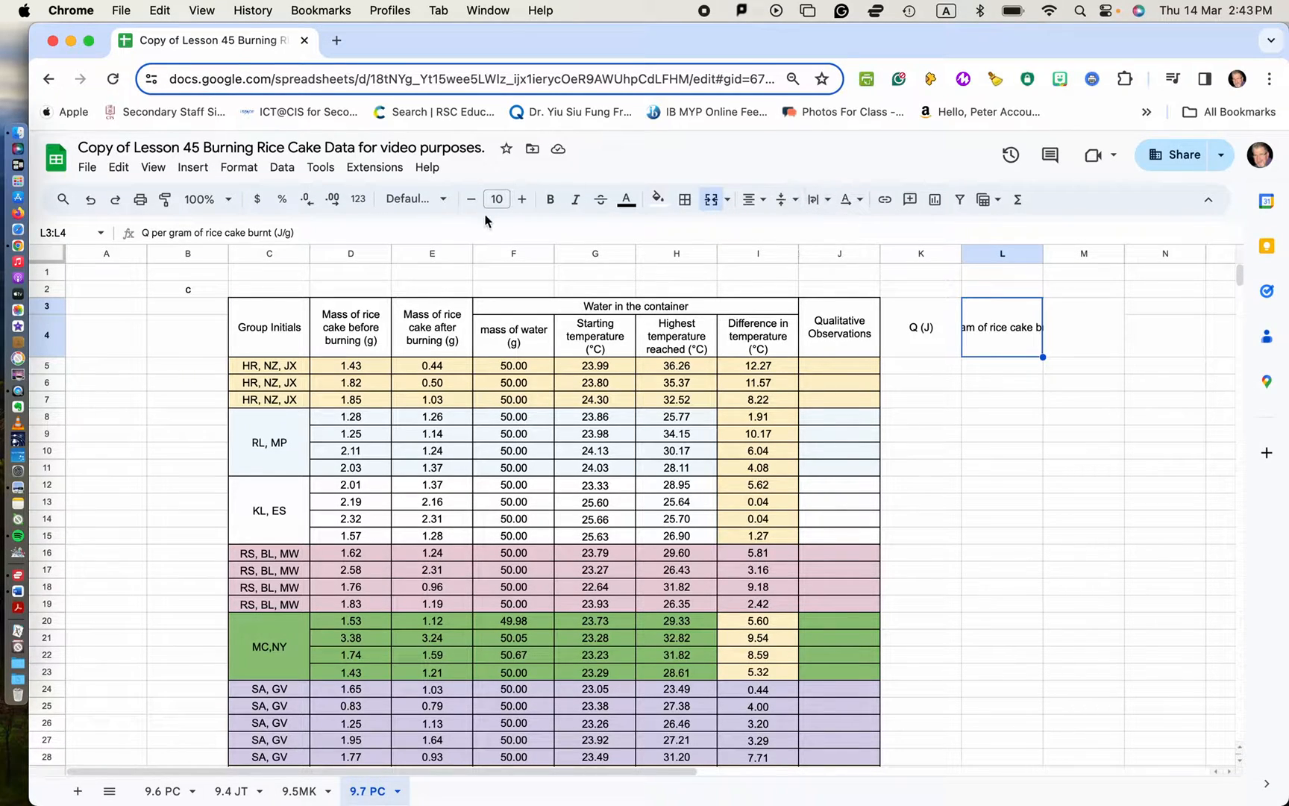
{"action": "left_click", "coordinate": [826, 207]}
{"action": "left_click", "coordinate": [837, 228]}
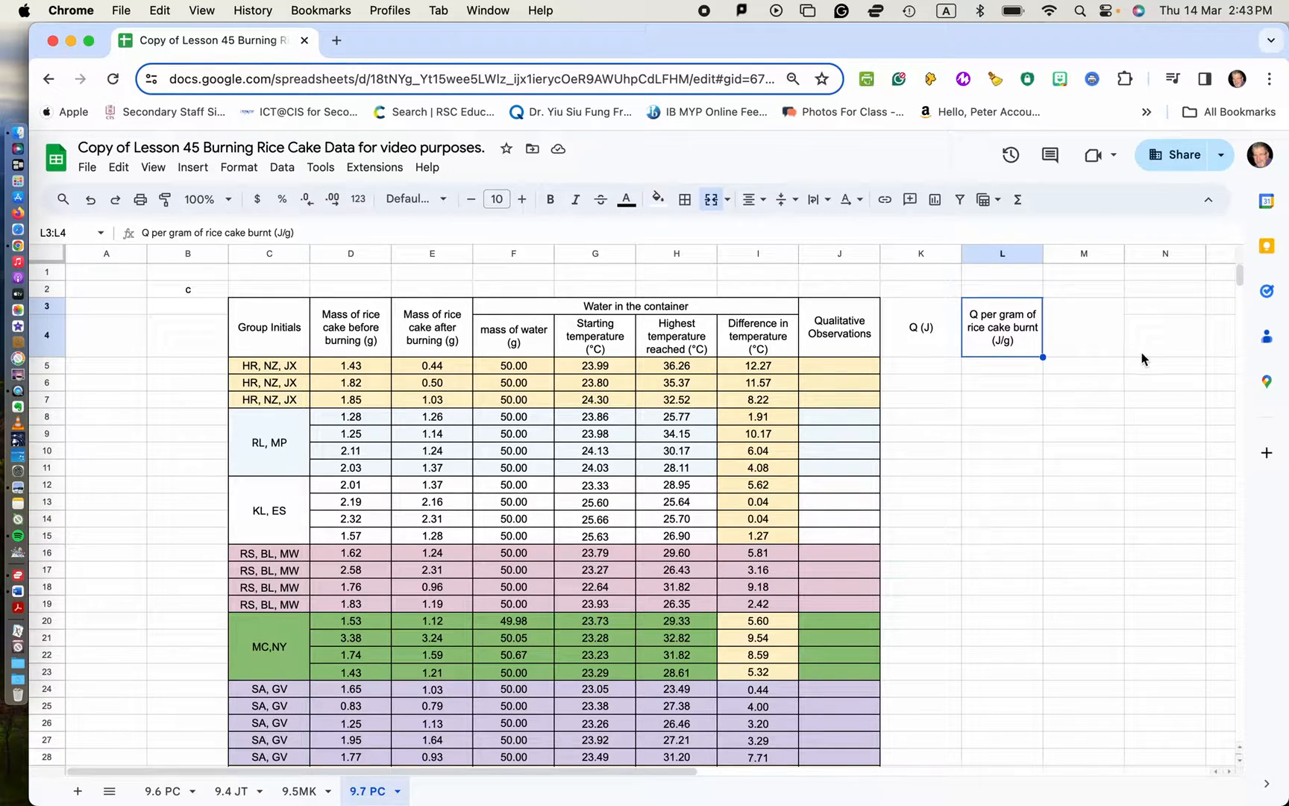
Enter the column heading "Max" in merged cell M3:M4.
{"action": "double_click", "coordinate": [1089, 341]}
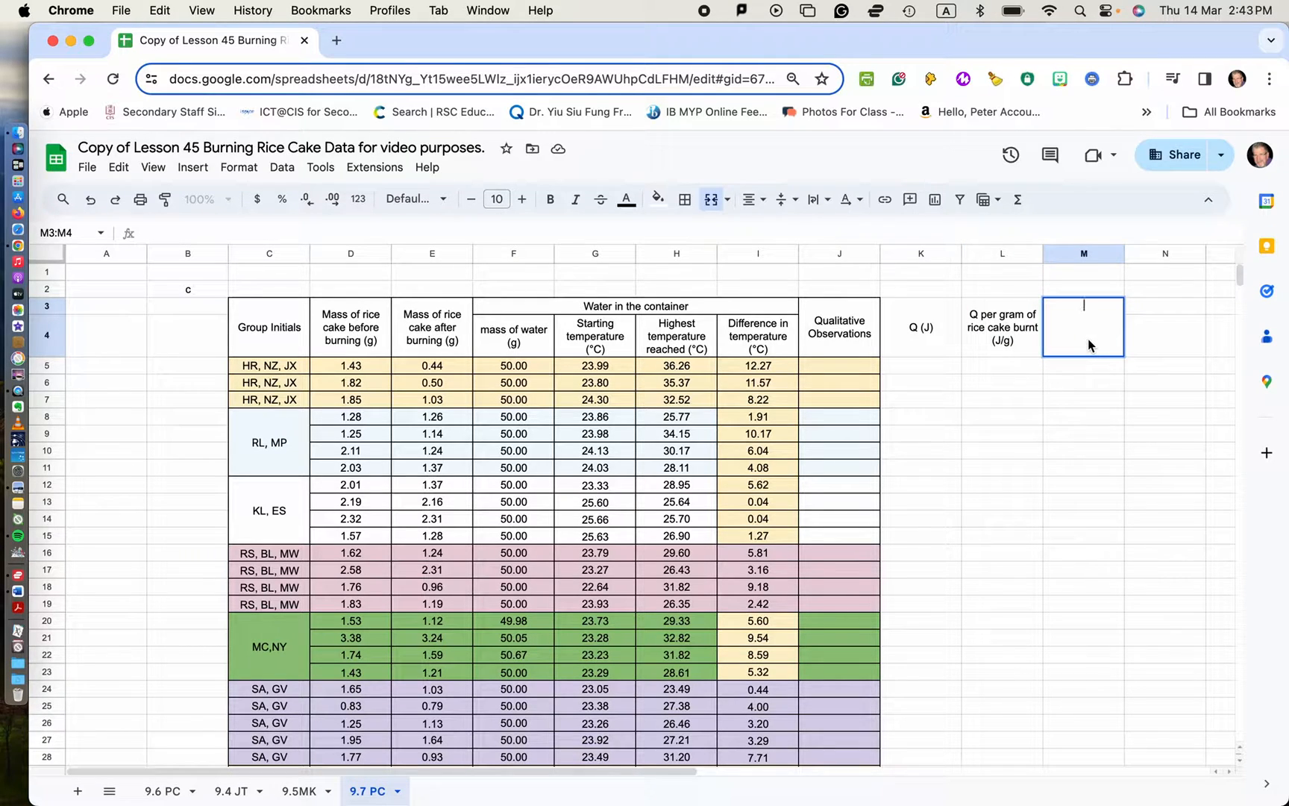
{"action": "type", "text": "Max"}
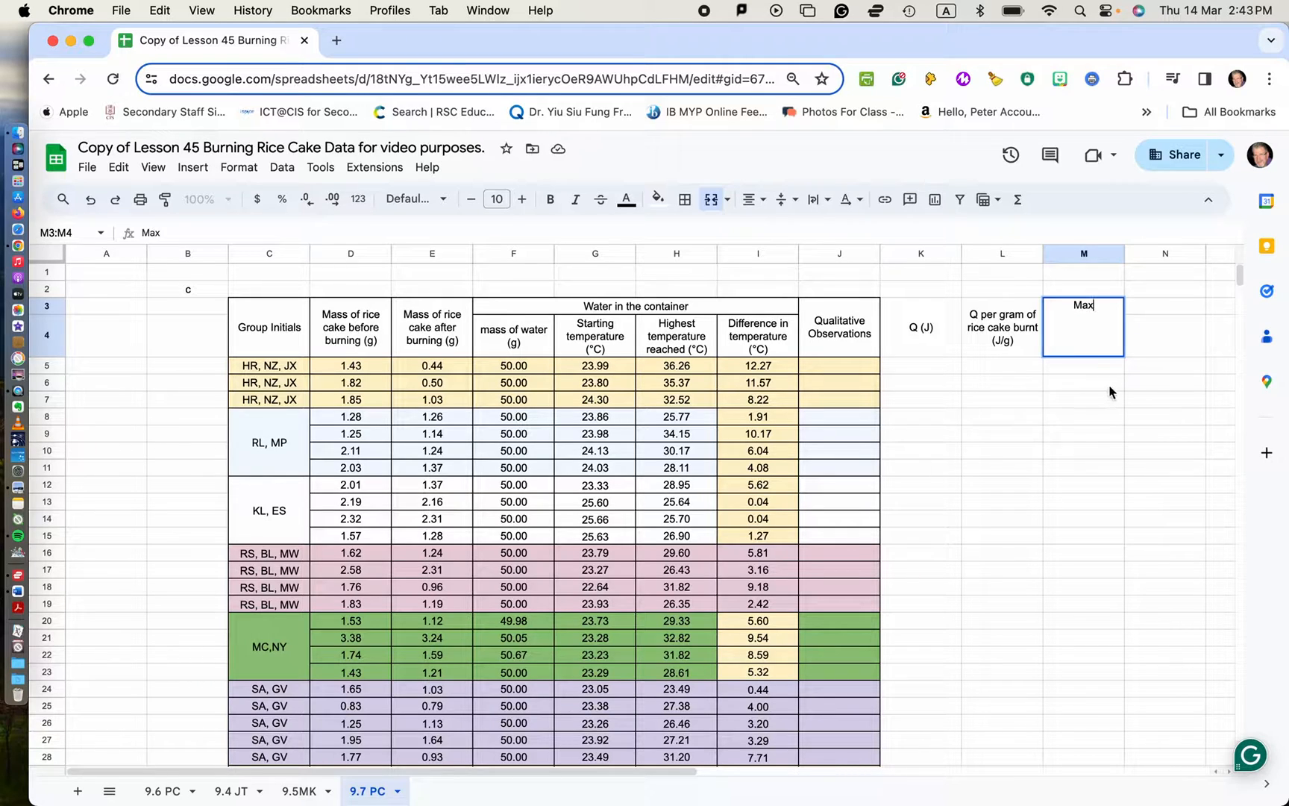
{"action": "left_click", "coordinate": [1109, 385]}
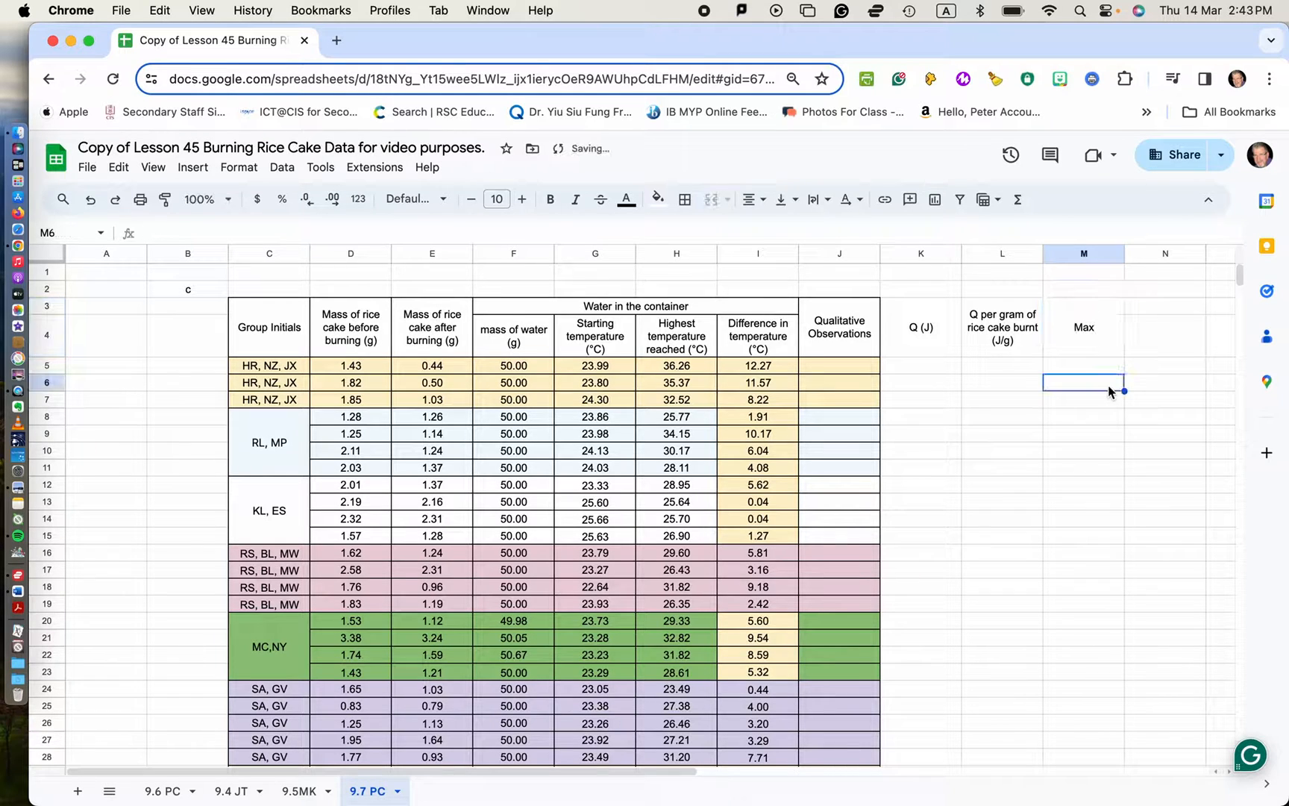
Merge cells N3:N4 and enter the column heading "Min" in them.
{"action": "left_click", "coordinate": [1157, 309]}
{"action": "left_click_drag", "start_coordinate": [1157, 311], "coordinate": [1161, 340]}
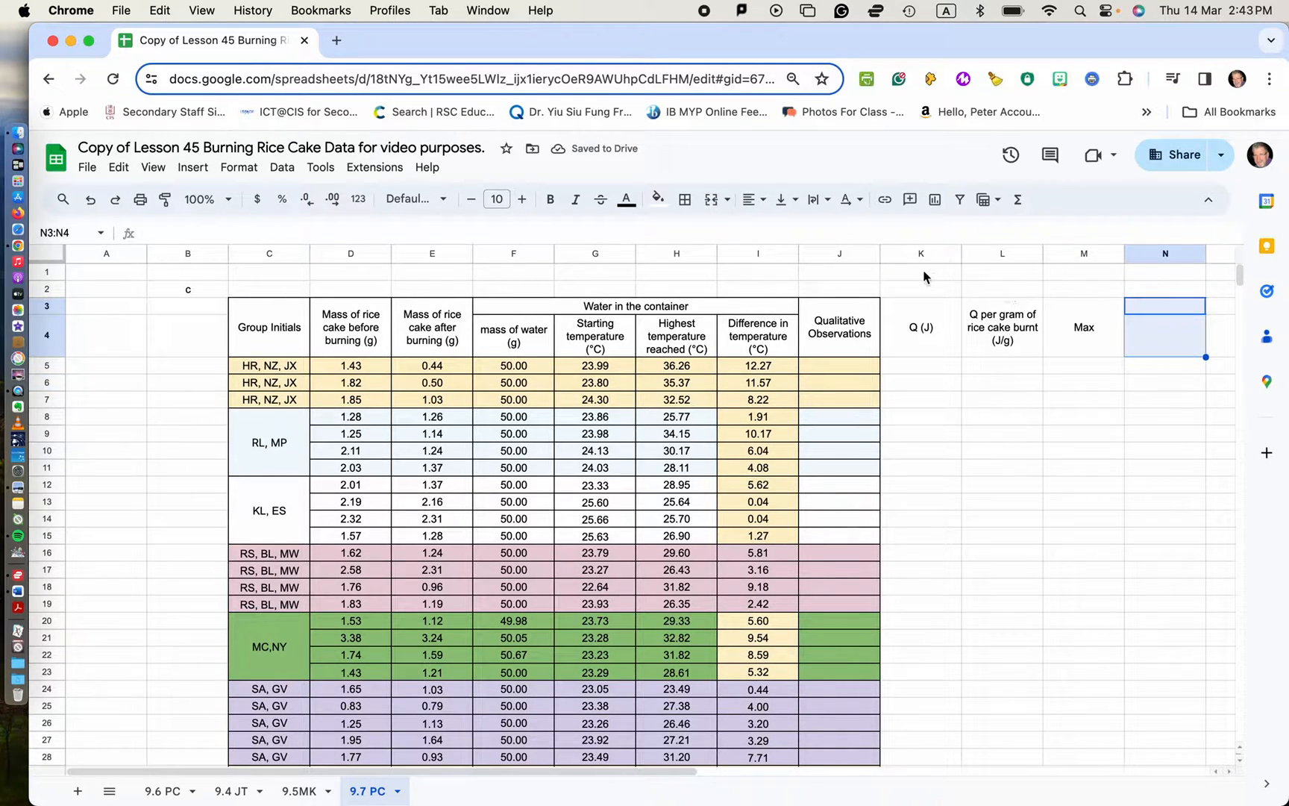
{"action": "left_click", "coordinate": [713, 202]}
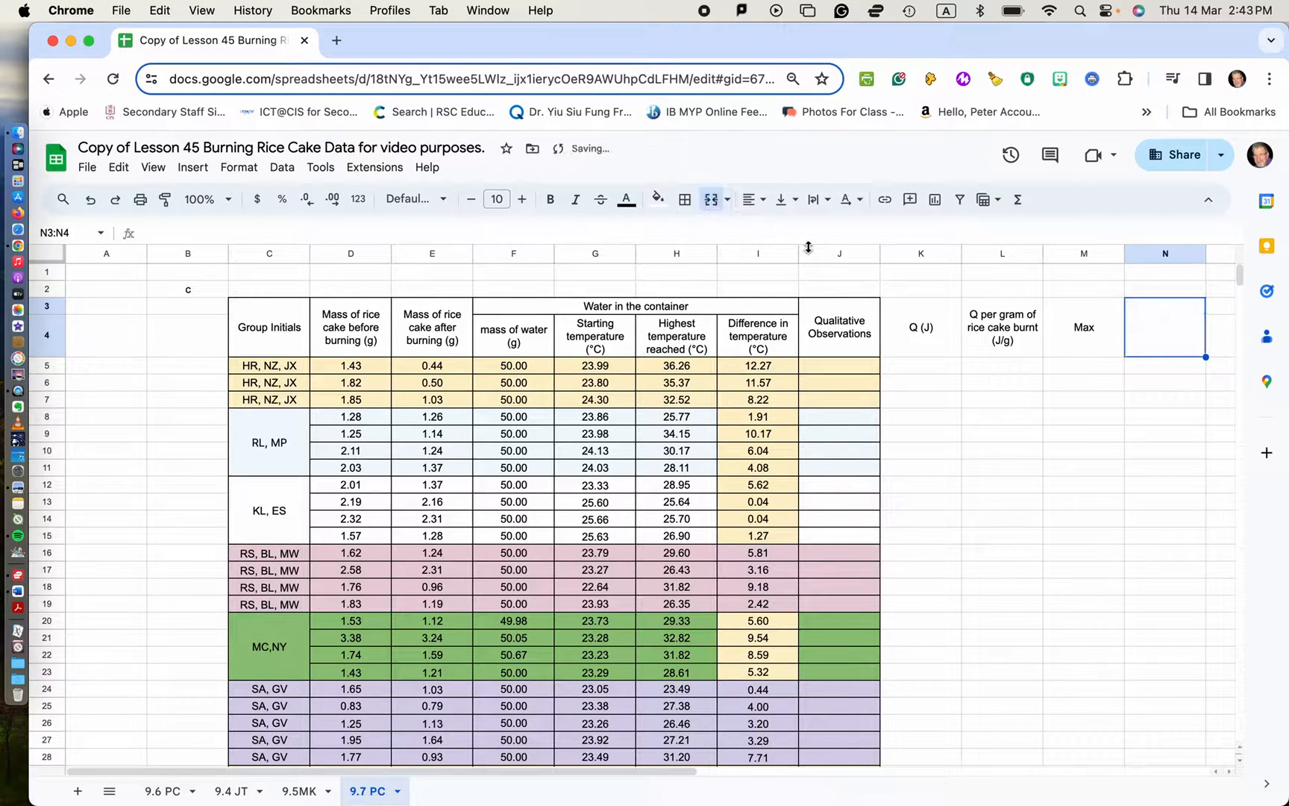
{"action": "double_click", "coordinate": [1158, 330]}
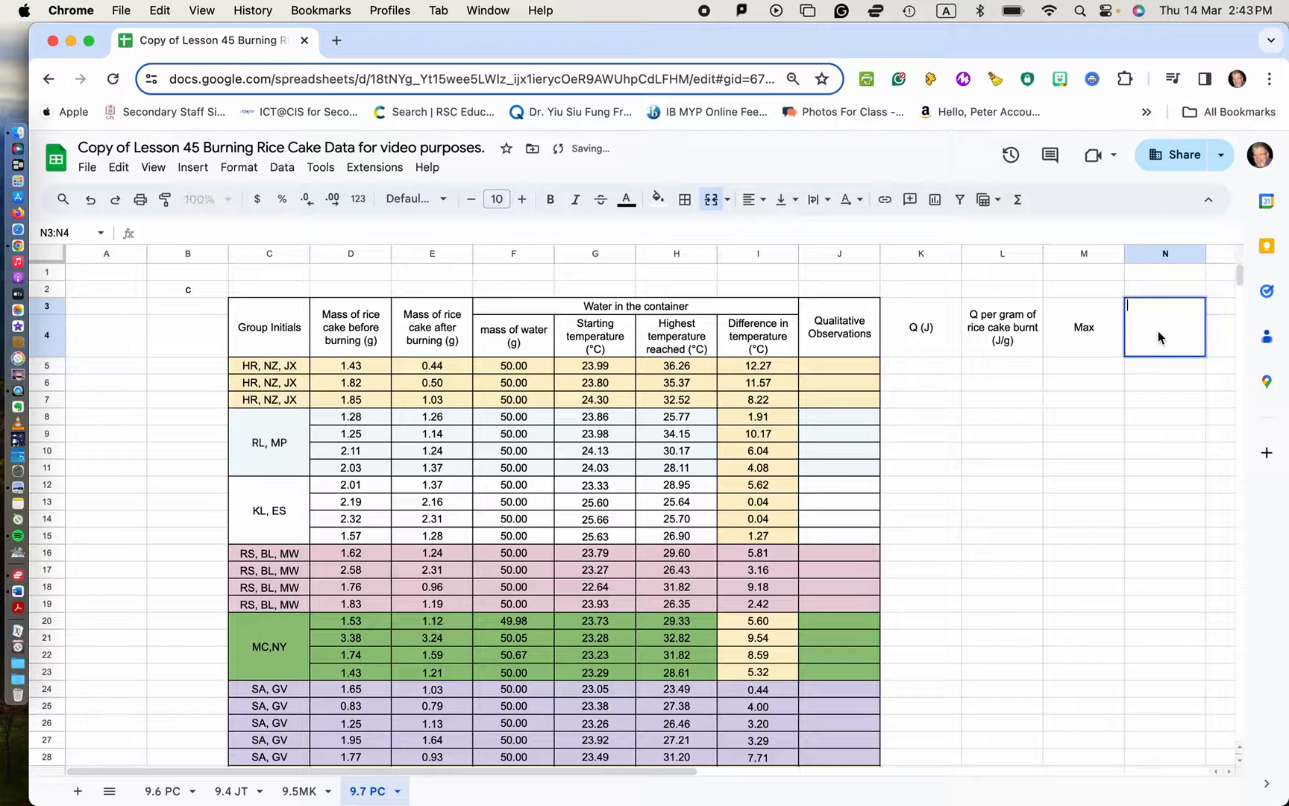
{"action": "type", "text": "Min"}
{"action": "left_click", "coordinate": [1155, 402]}
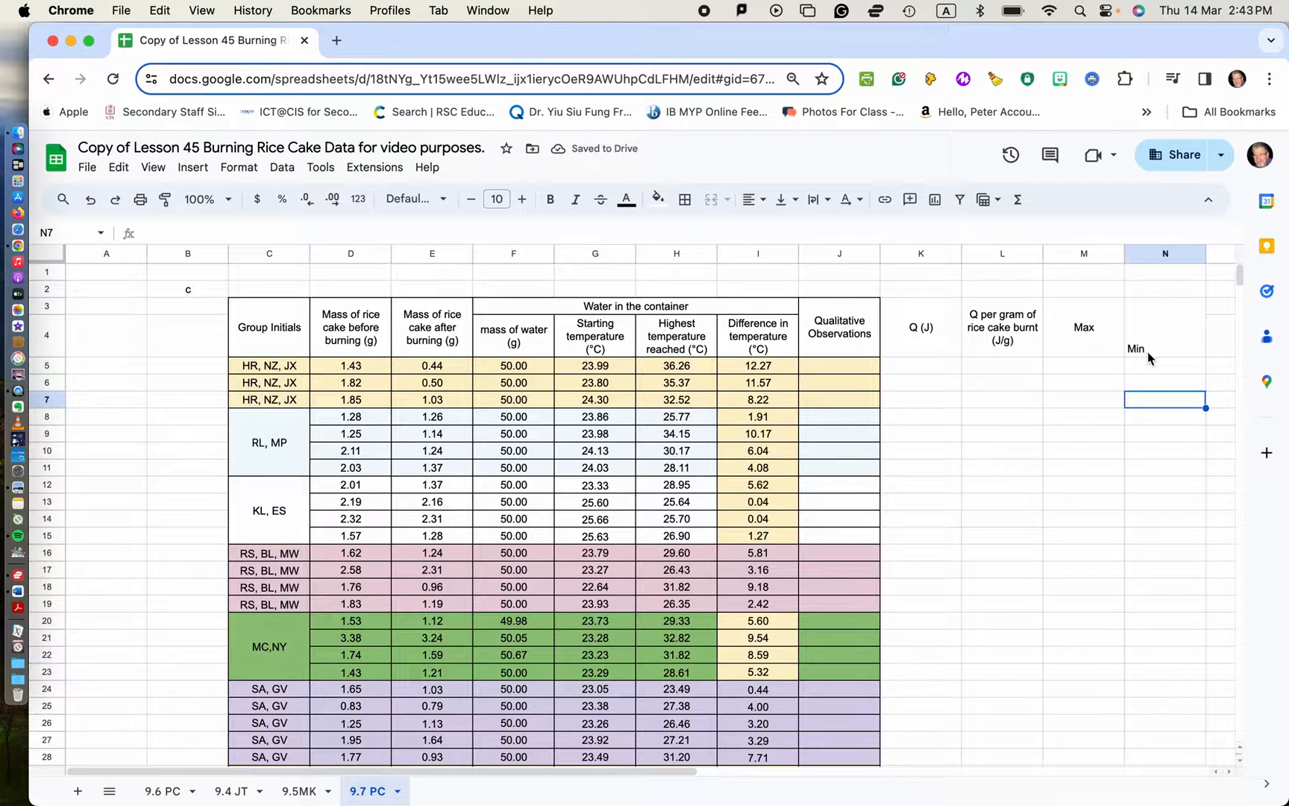
Merge cells O3:O4 and enter the column heading "Error" in them.
{"action": "scroll", "coordinate": [1147, 351], "scroll_direction": "right", "scroll_amount": 3}
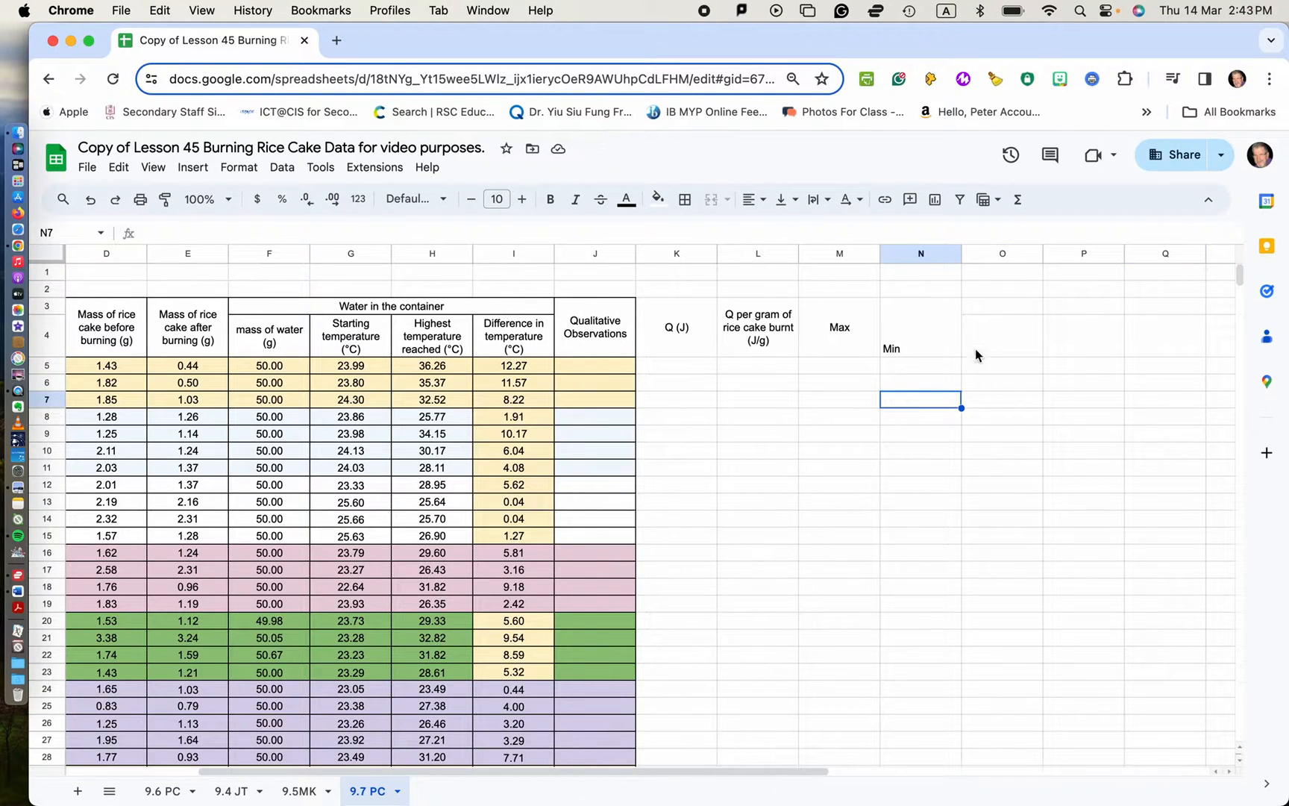
{"action": "left_click_drag", "start_coordinate": [985, 309], "coordinate": [992, 336]}
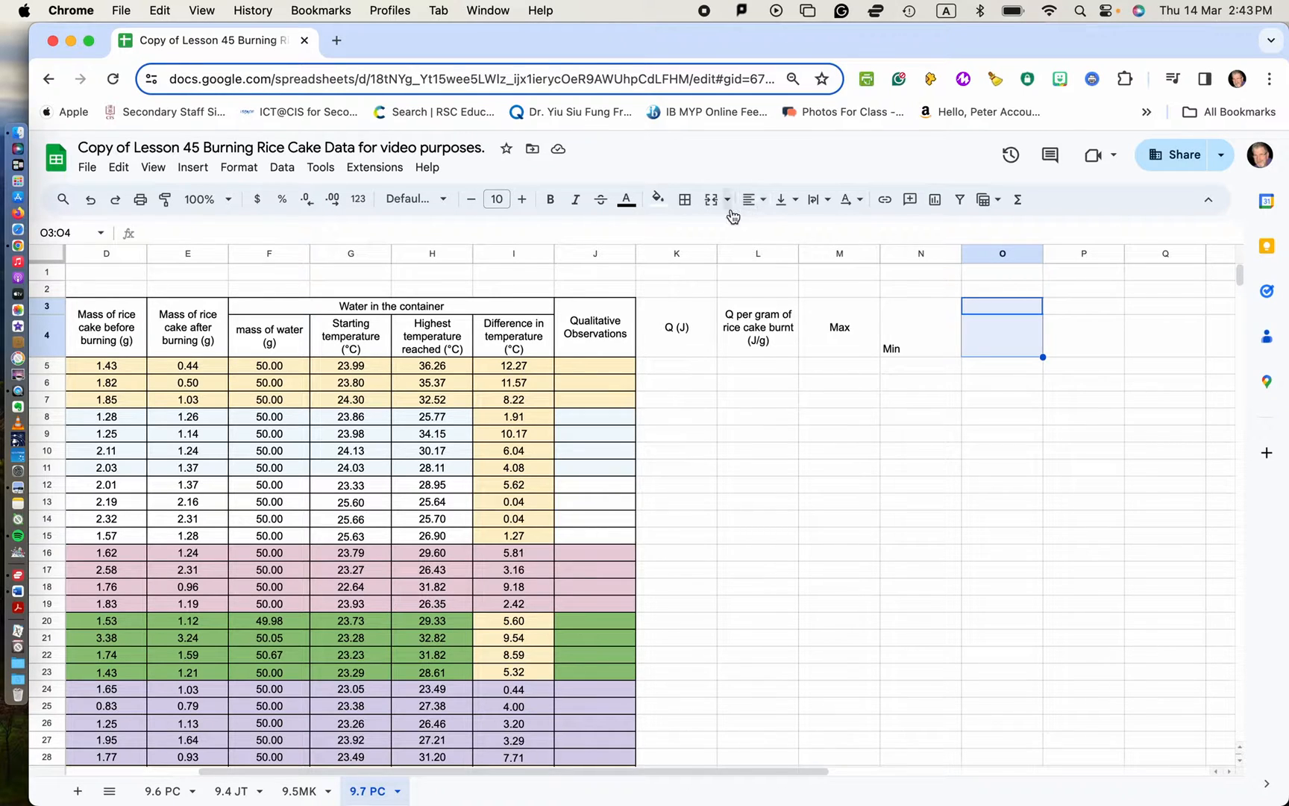
{"action": "left_click", "coordinate": [711, 201]}
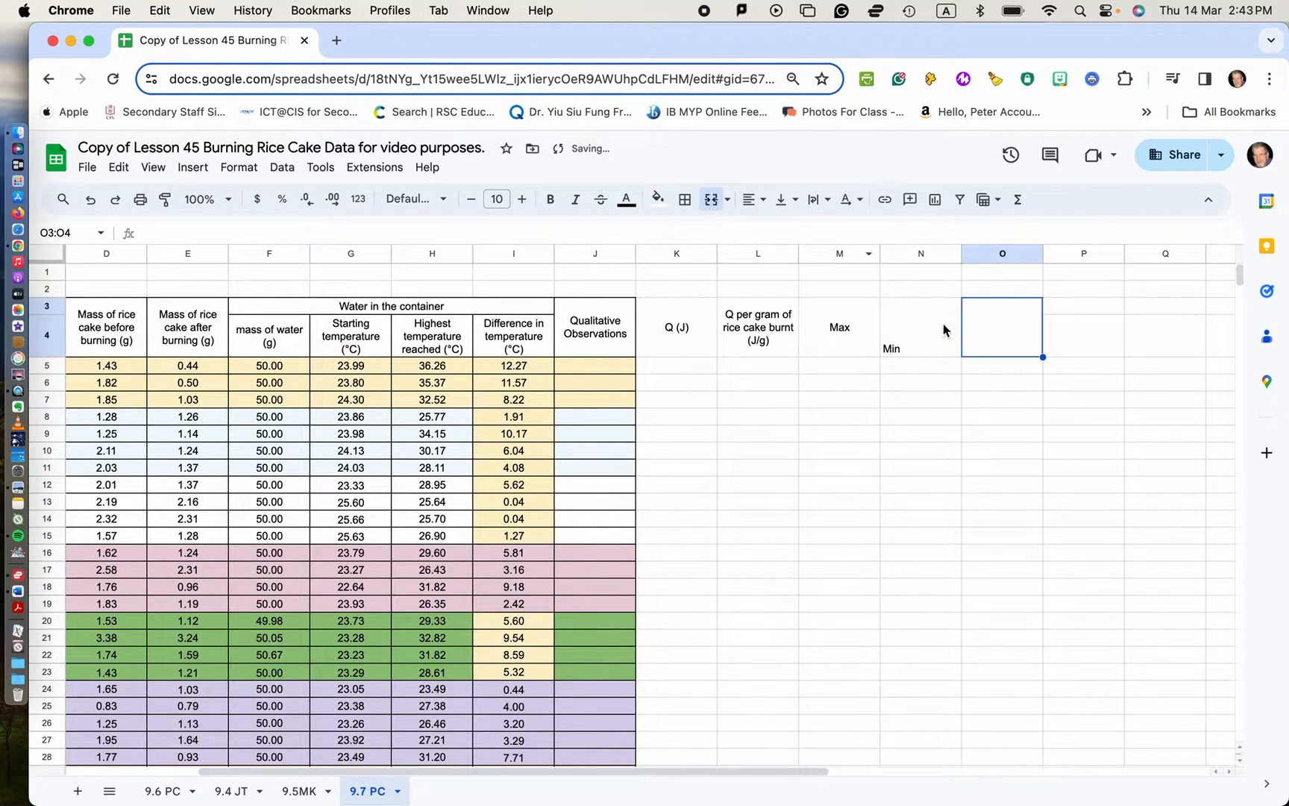
{"action": "double_click", "coordinate": [984, 337]}
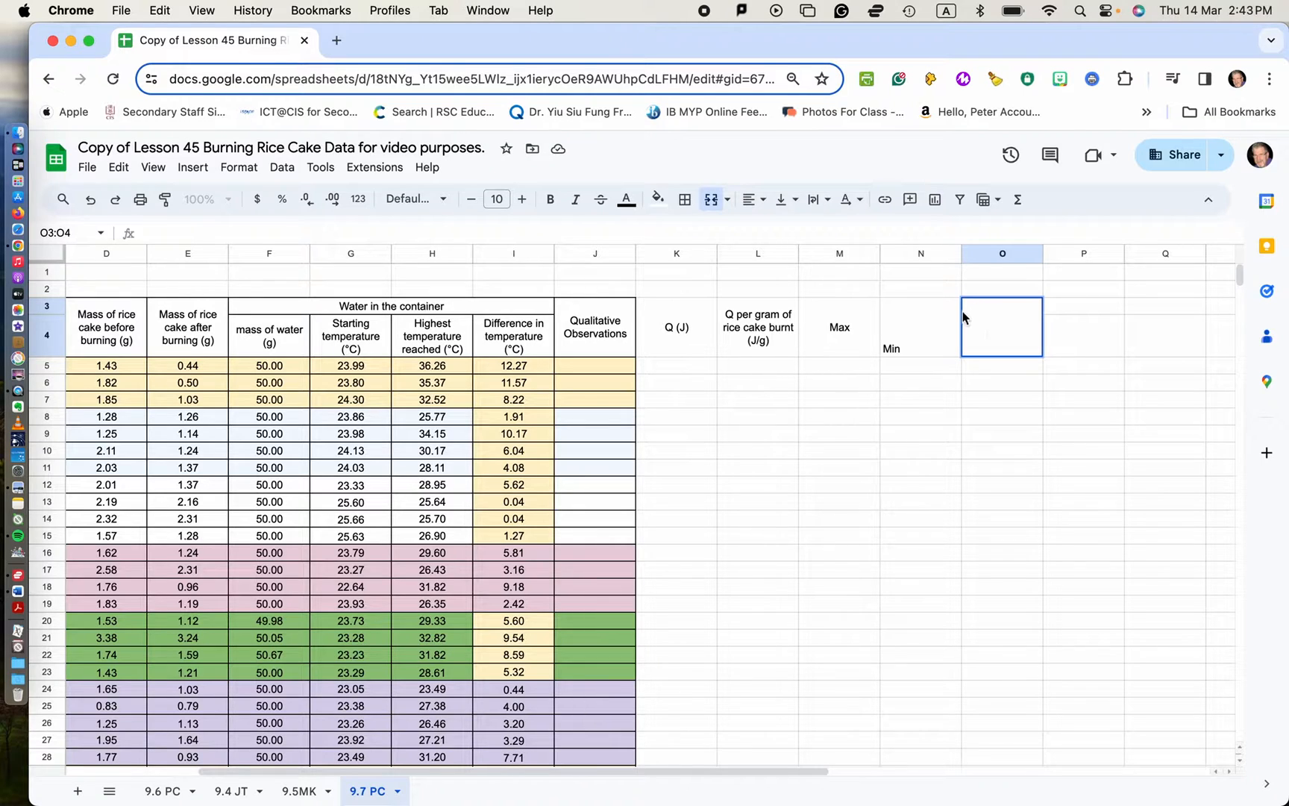
{"action": "double_click", "coordinate": [970, 309]}
{"action": "type", "text": "Error"}
{"action": "left_click", "coordinate": [1000, 405]}
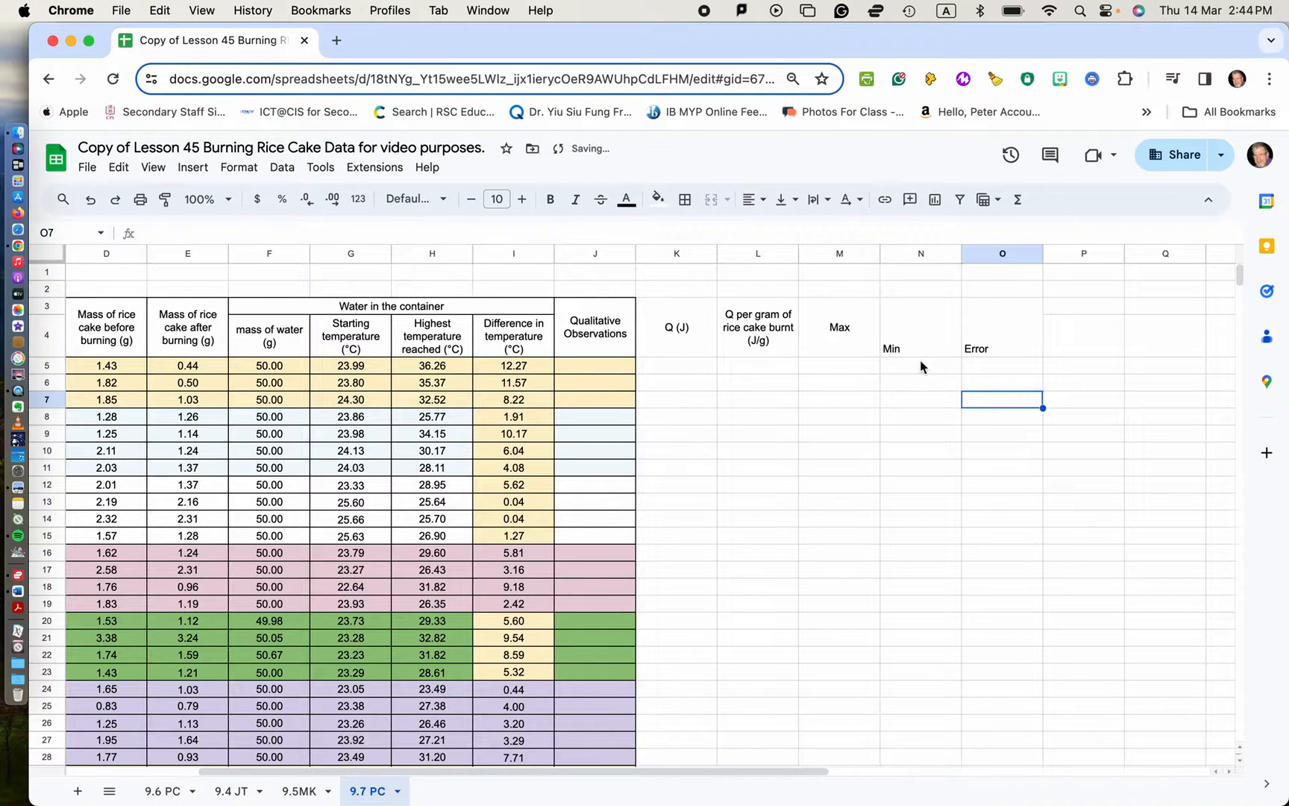
Center the "Min" and "Error" headings in N3:O4 both horizontally and vertically.
{"action": "left_click_drag", "start_coordinate": [888, 343], "coordinate": [964, 327]}
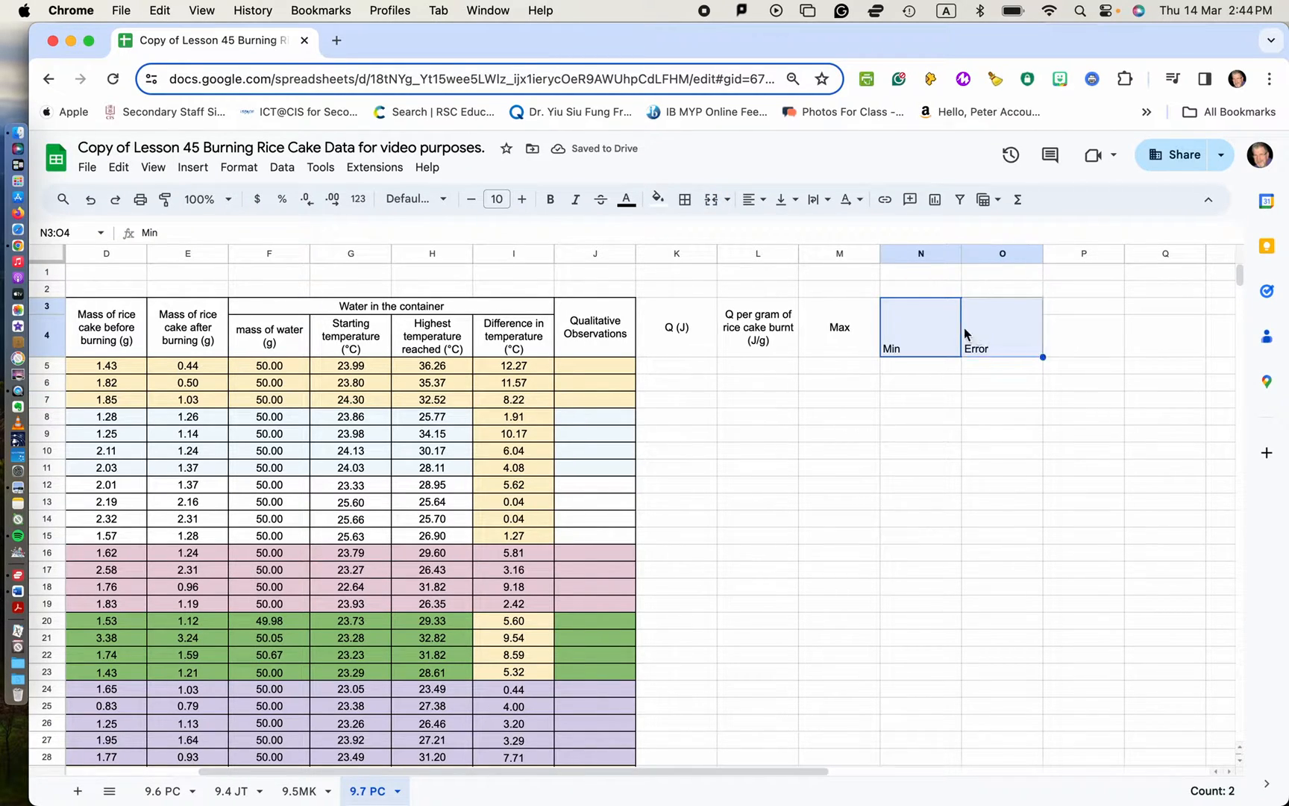
{"action": "left_click", "coordinate": [754, 199]}
{"action": "left_click", "coordinate": [781, 233]}
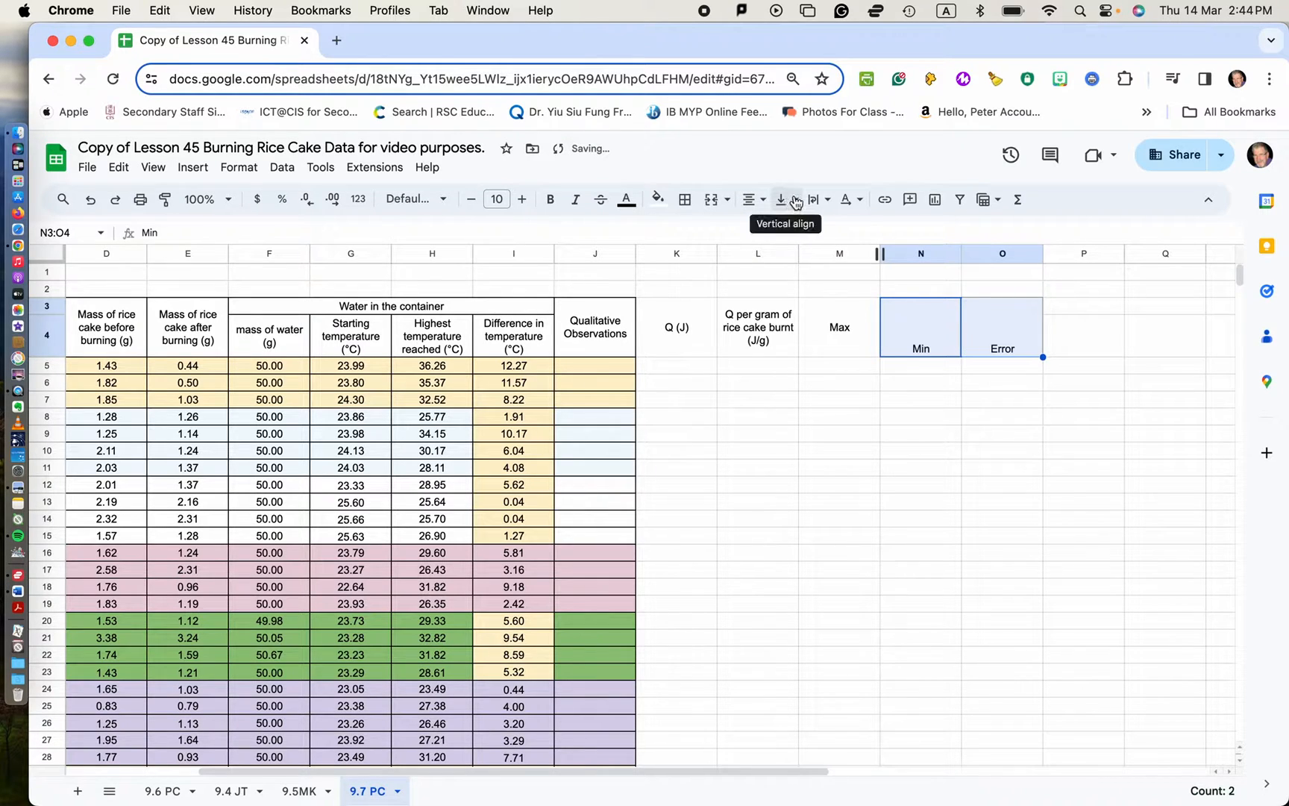
{"action": "left_click", "coordinate": [783, 199]}
{"action": "left_click", "coordinate": [811, 233]}
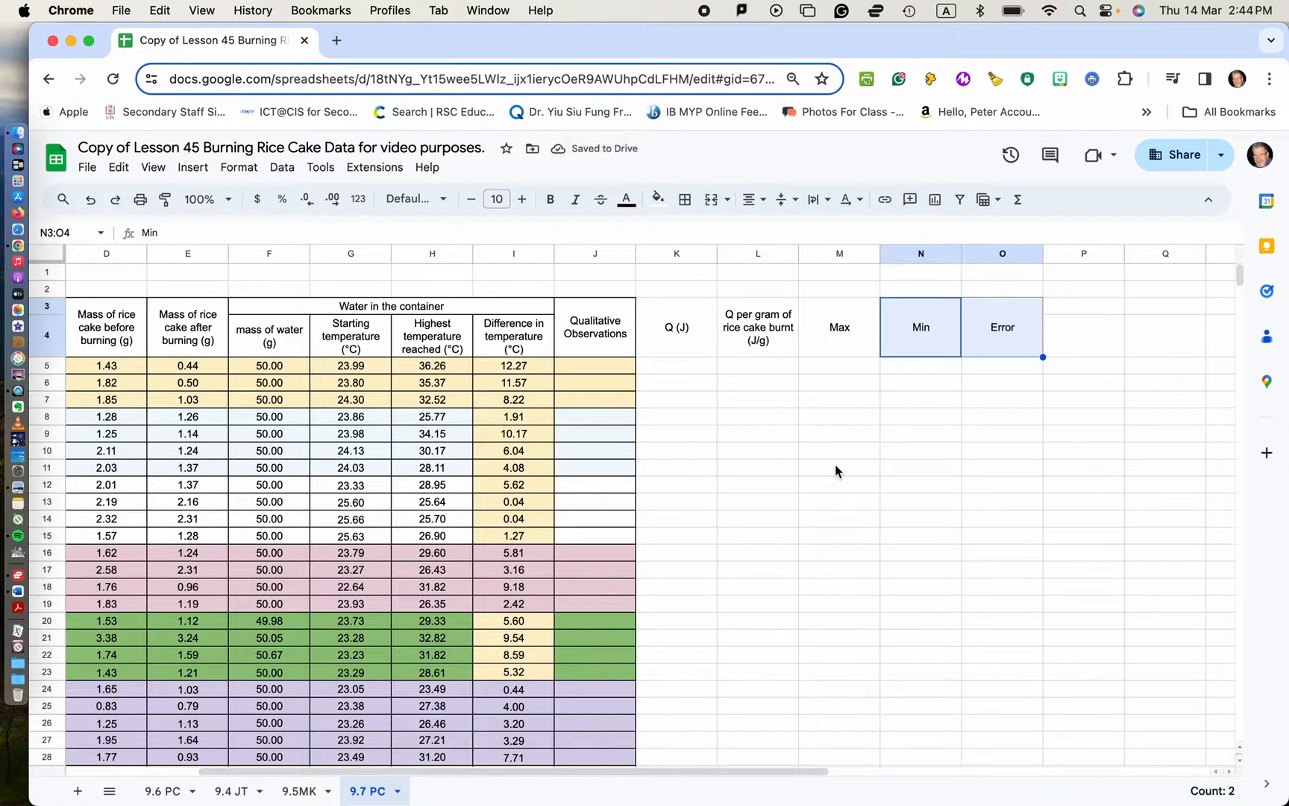
Enter the heat energy formula =F5*4186*I5 in cell K5, multiplying water mass by temperature difference.
{"action": "left_click", "coordinate": [660, 369]}
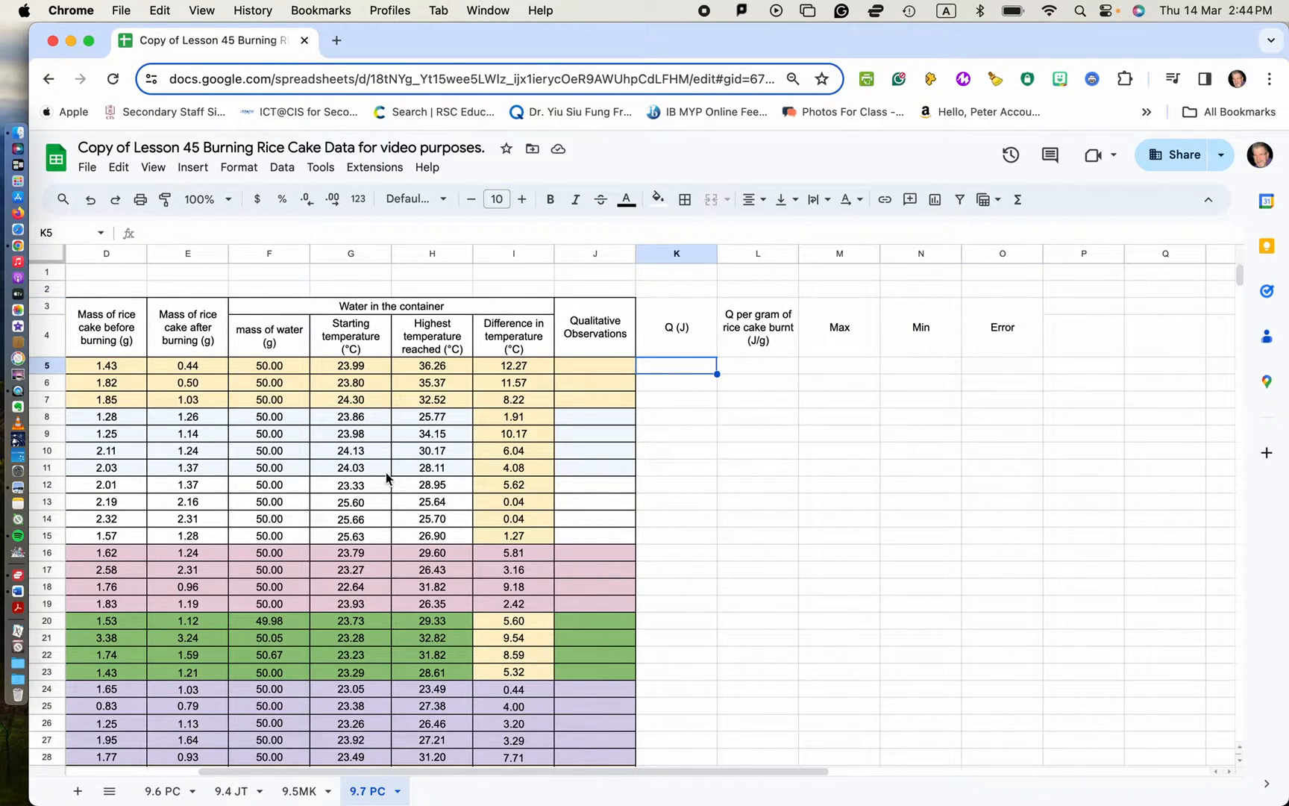
{"action": "left_click", "coordinate": [273, 384]}
{"action": "left_click", "coordinate": [659, 369]}
{"action": "double_click", "coordinate": [658, 369]}
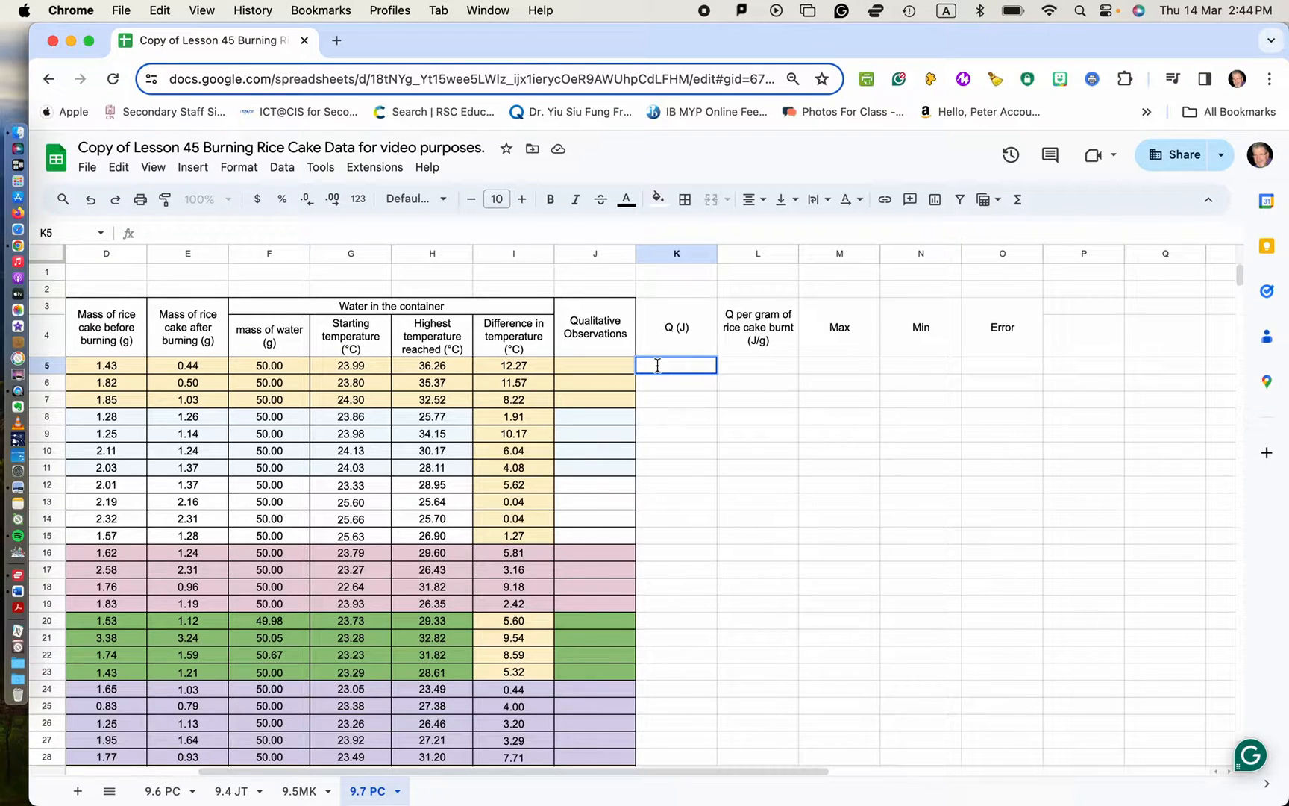
{"action": "type", "text": "="}
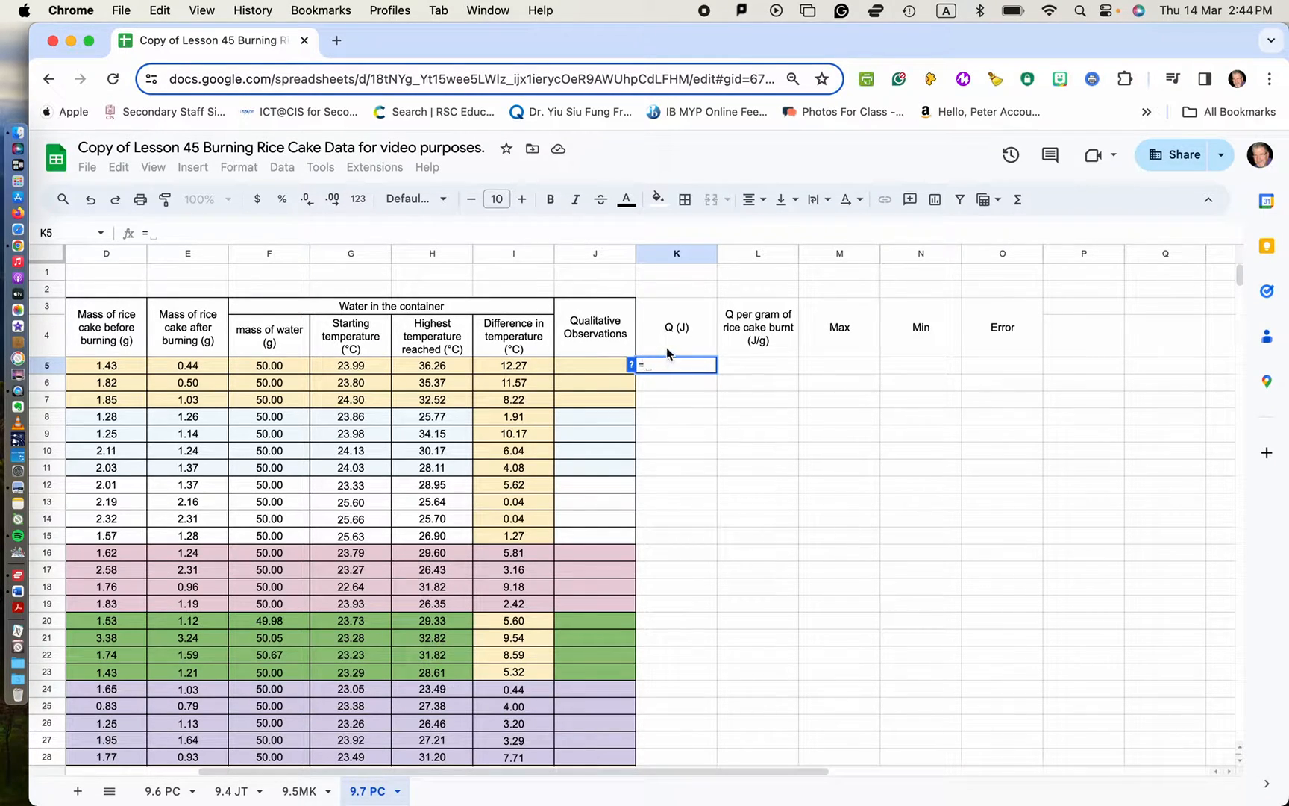
{"action": "left_click", "coordinate": [286, 365]}
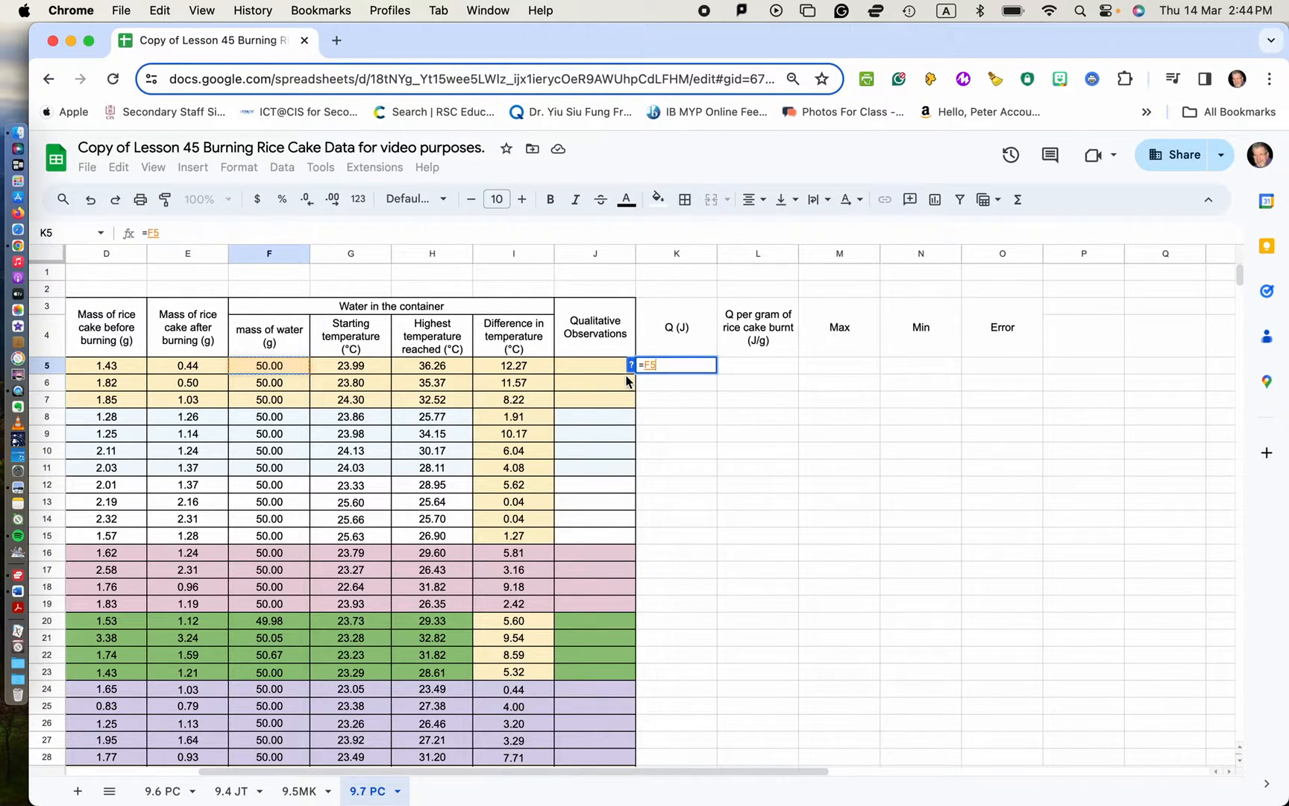
{"action": "type", "text": "*41"}
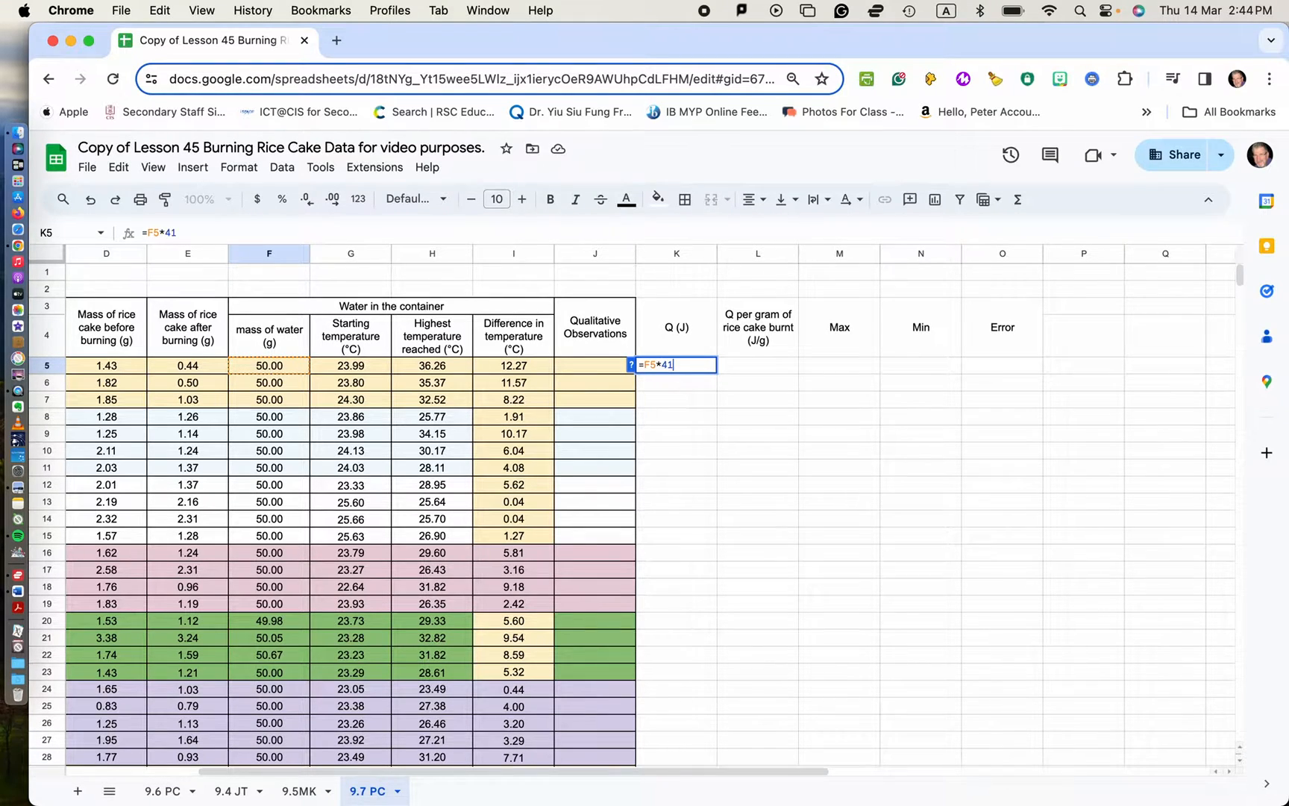
{"action": "type", "text": "86"}
{"action": "type", "text": "*"}
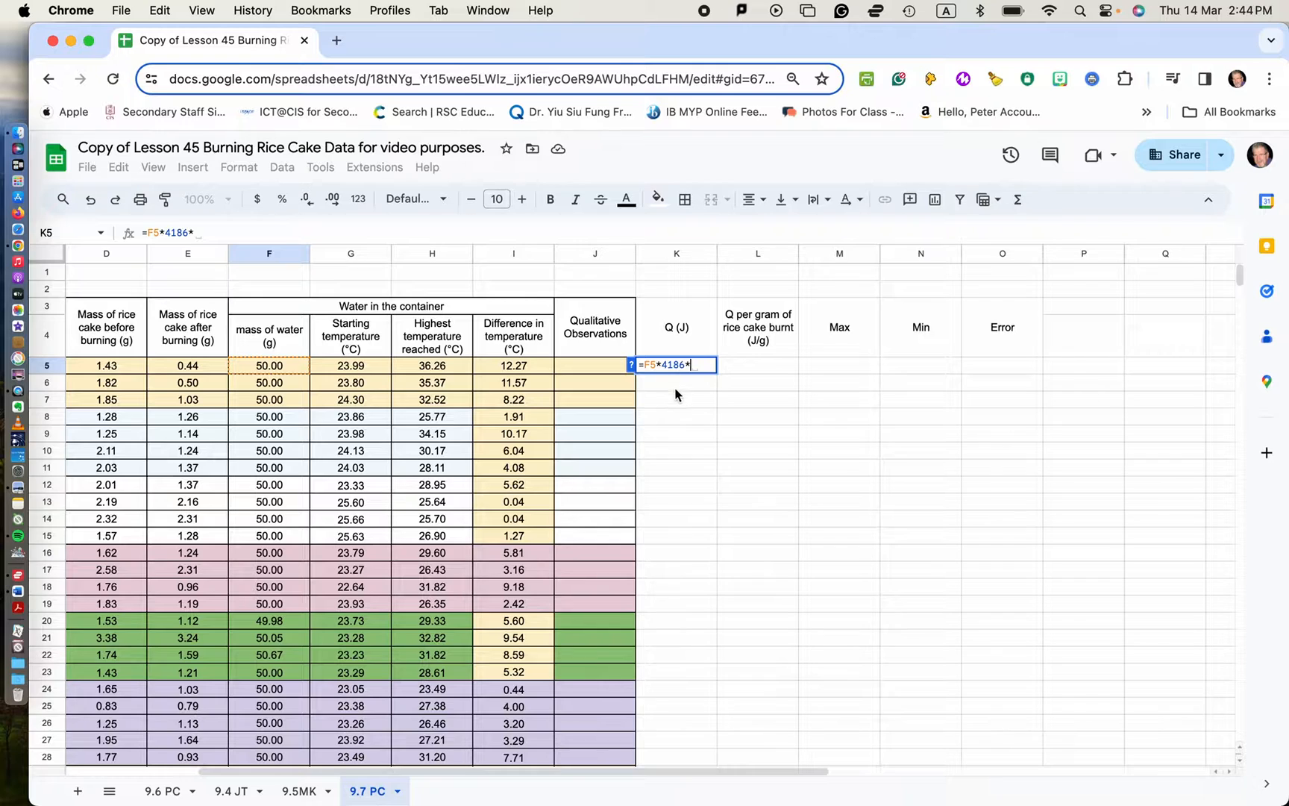
{"action": "left_click", "coordinate": [524, 370]}
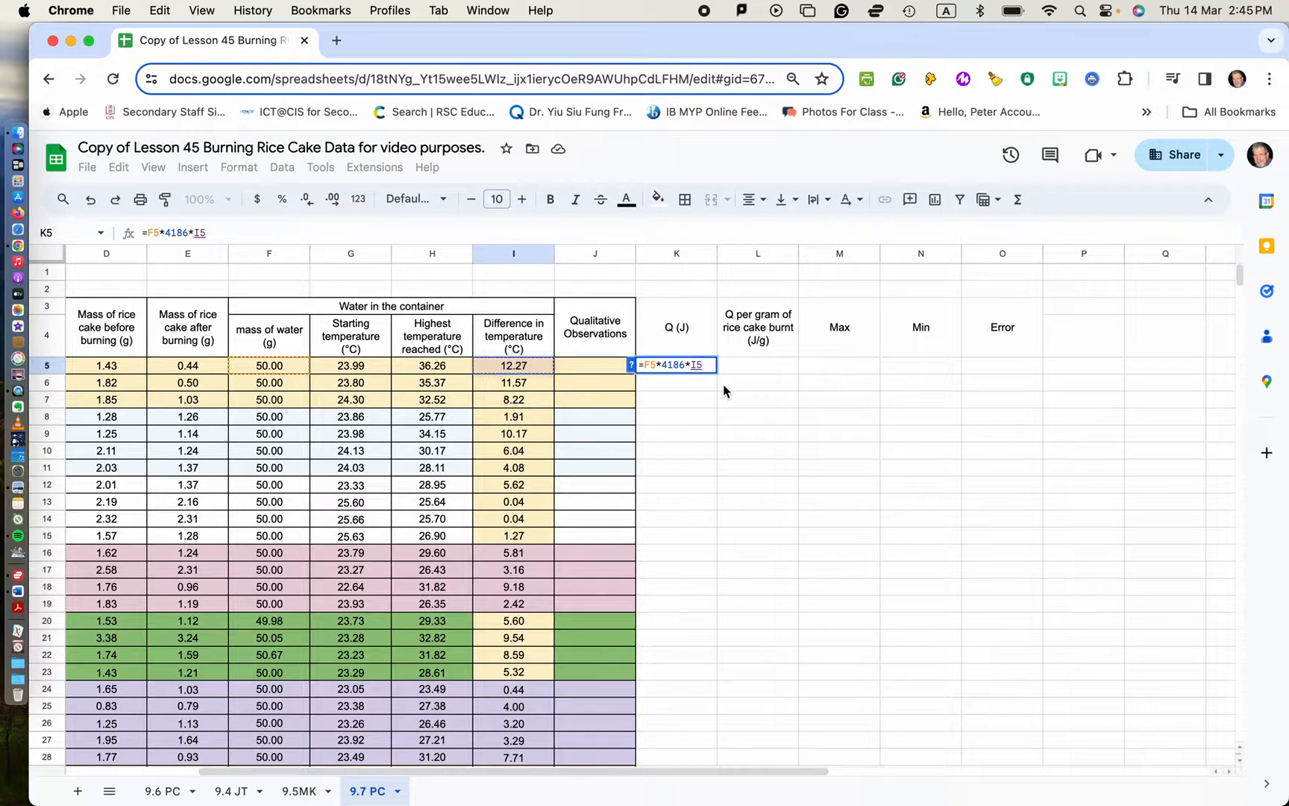
{"action": "key", "text": "Return"}
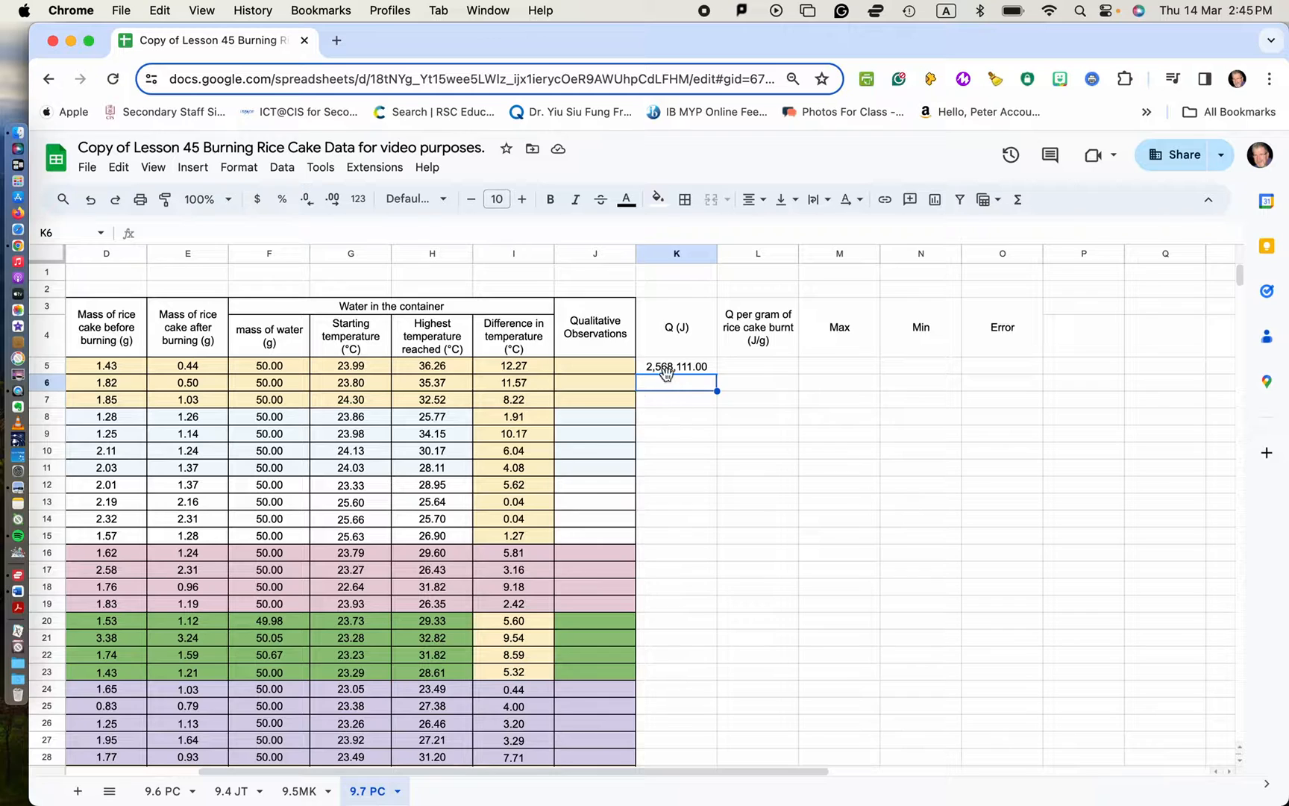
Change the formula in K5 to =(F5/1000)*4186*I5 so the water mass is converted to kilograms.
{"action": "left_click", "coordinate": [670, 371]}
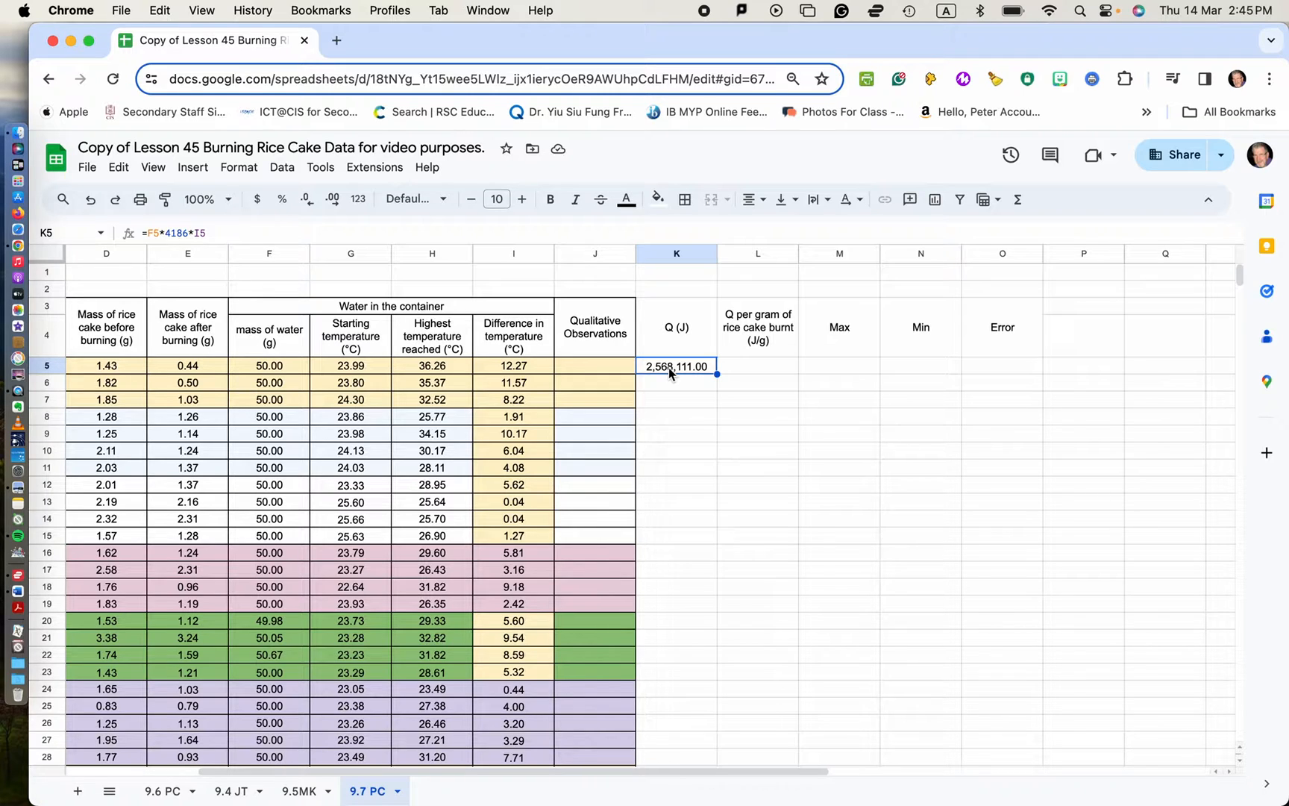
{"action": "double_click", "coordinate": [668, 366]}
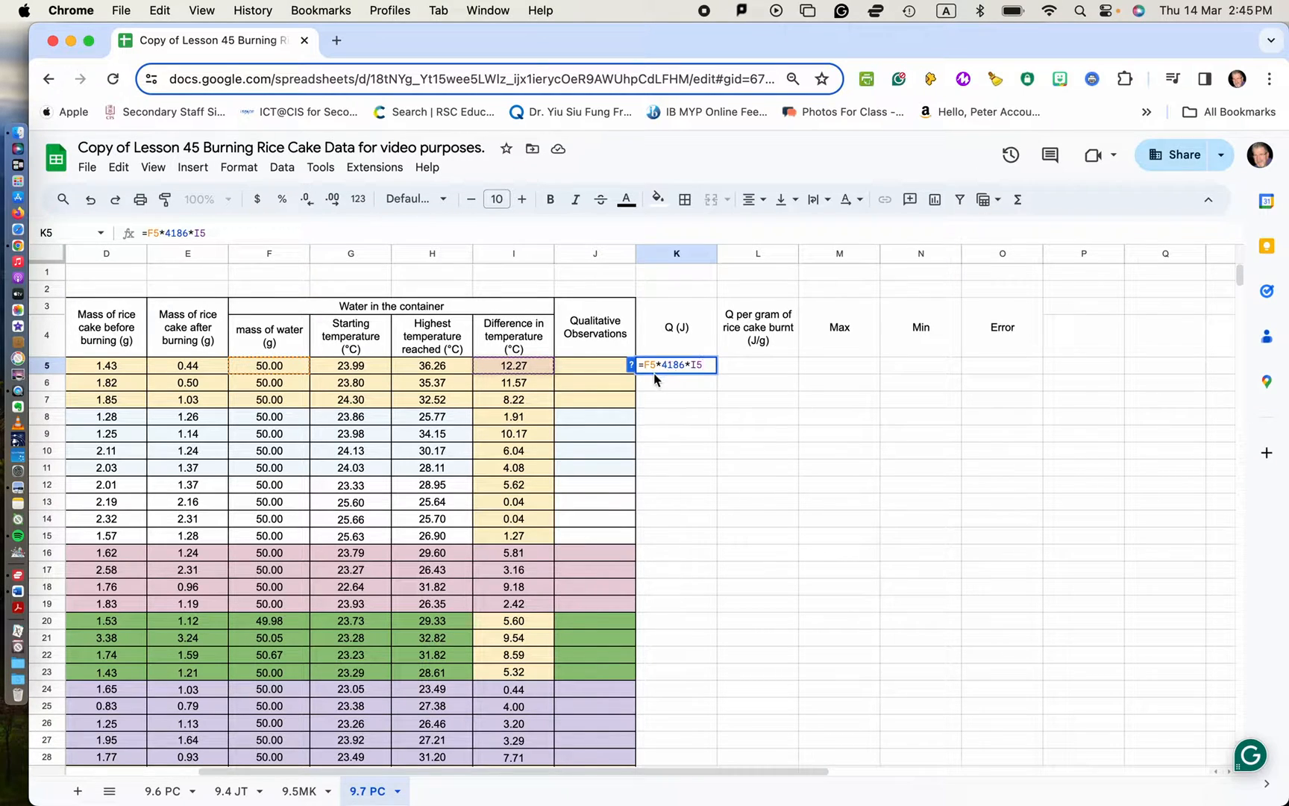
{"action": "left_click", "coordinate": [646, 364]}
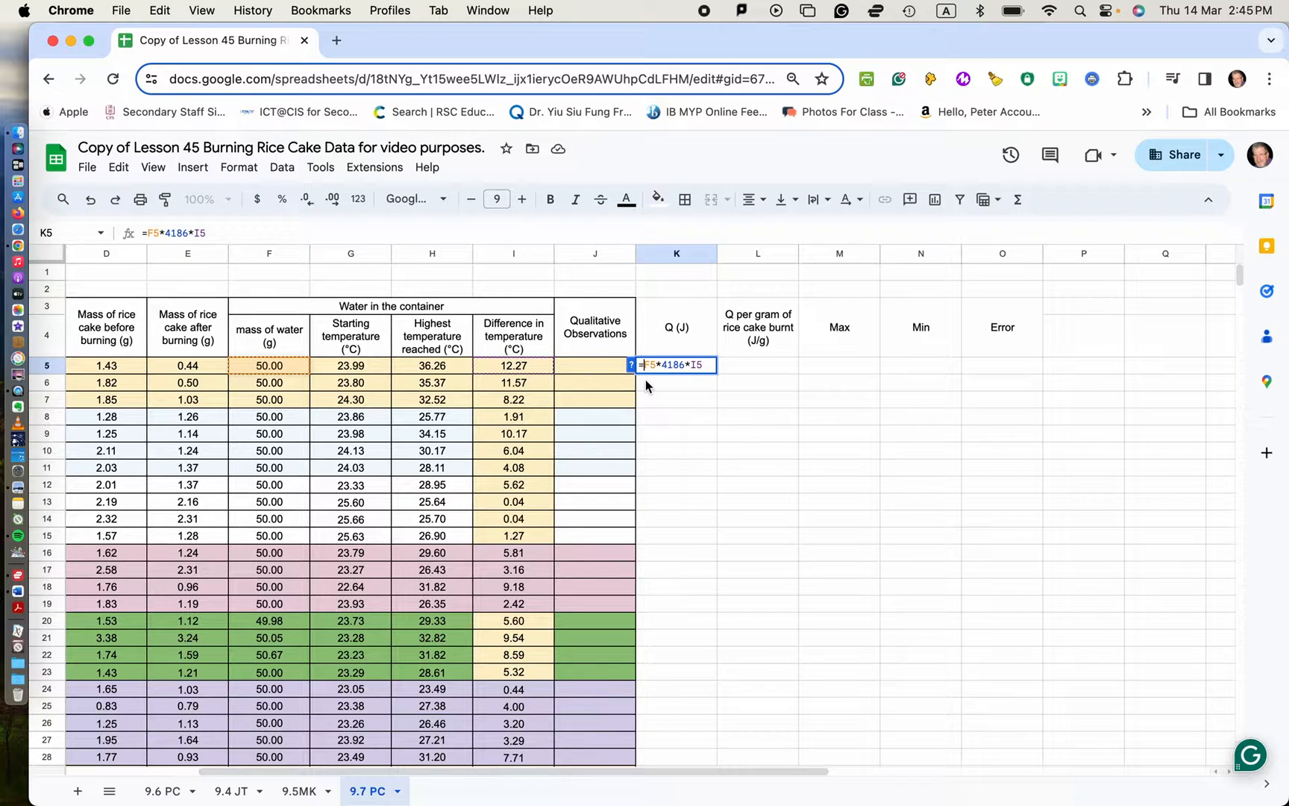
{"action": "type", "text": "(F5/10"}
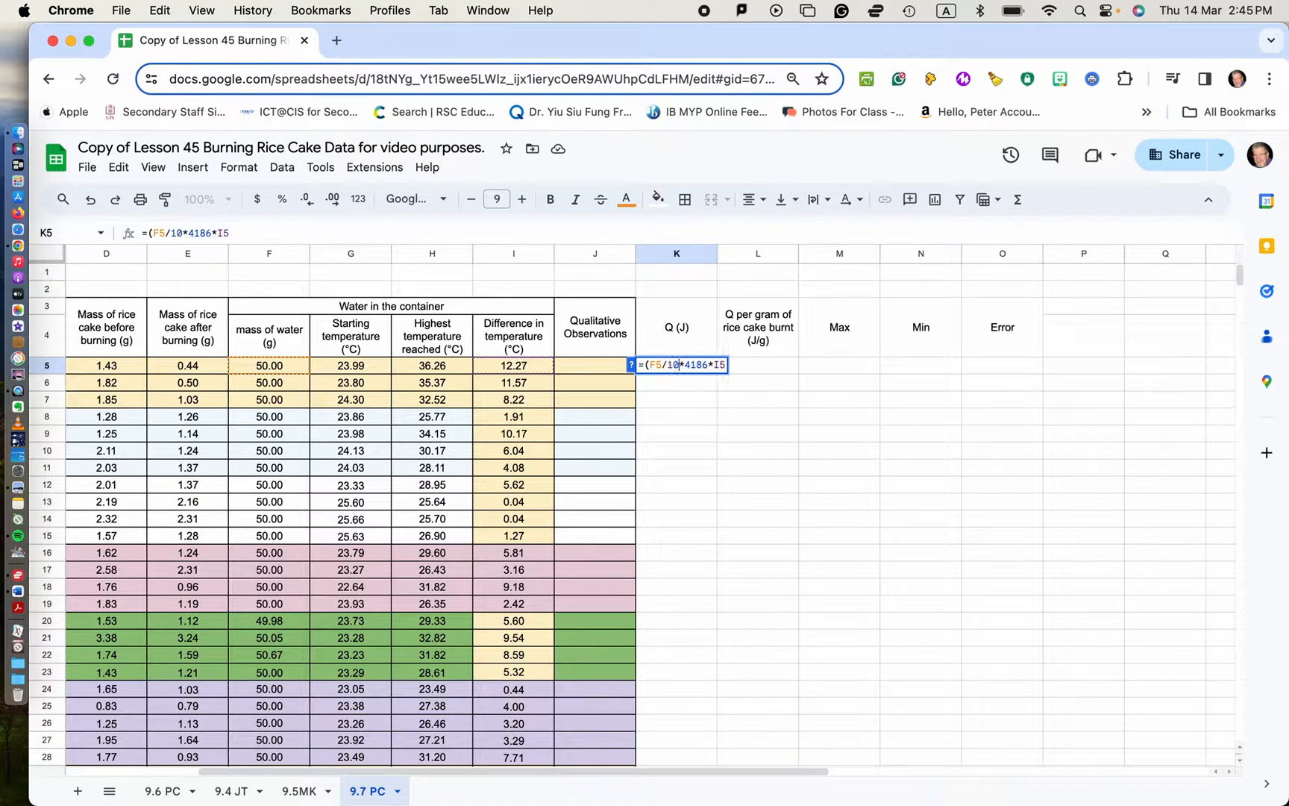
{"action": "type", "text": "00"}
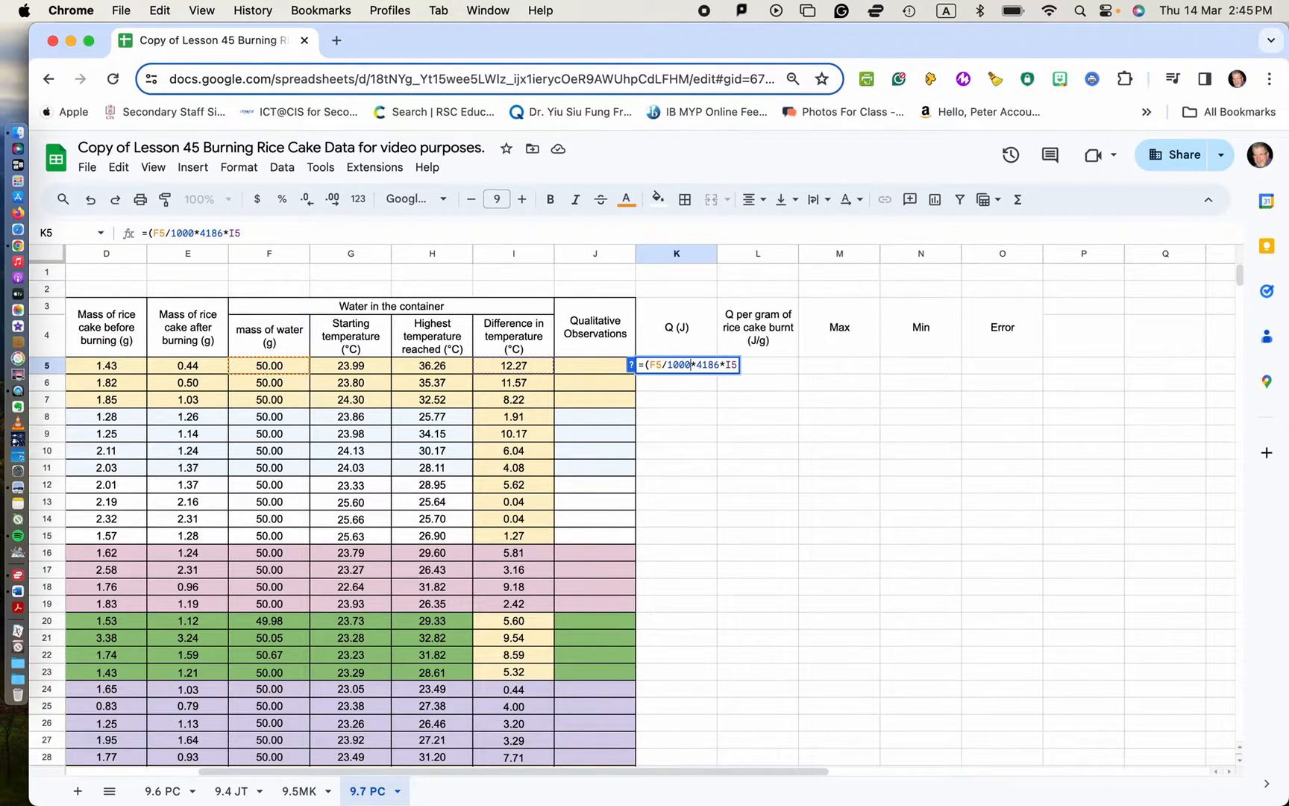
{"action": "type", "text": ")"}
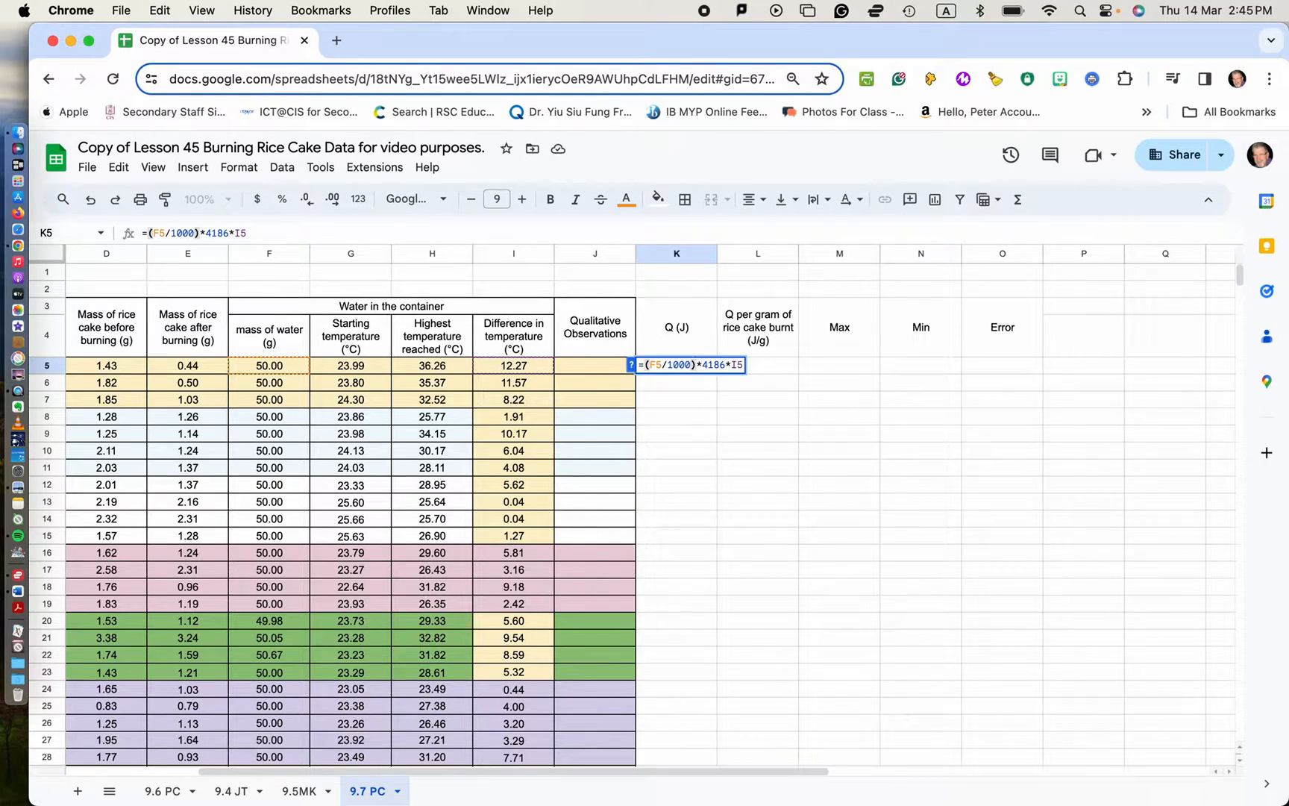
{"action": "key", "text": "Return"}
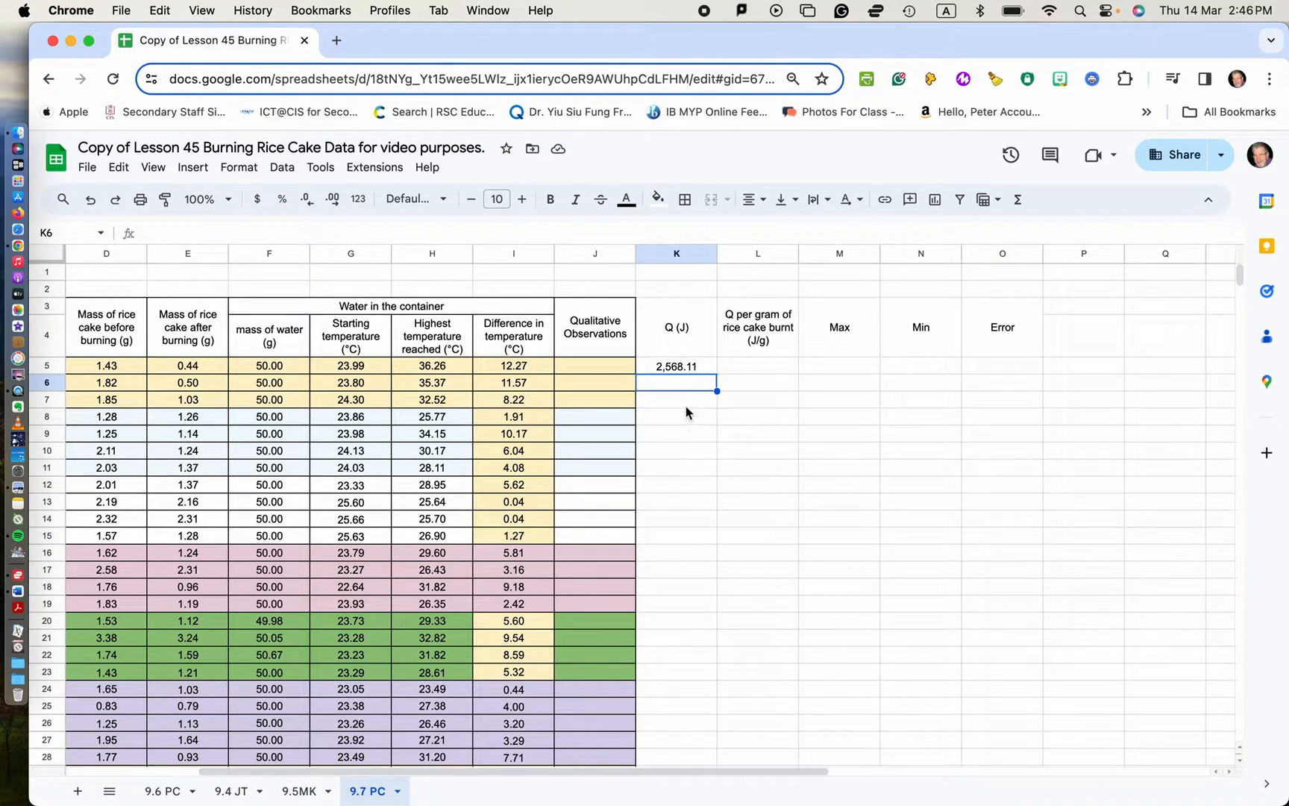
Fill the heat energy formula from K5 down through K41.
{"action": "left_click", "coordinate": [681, 367]}
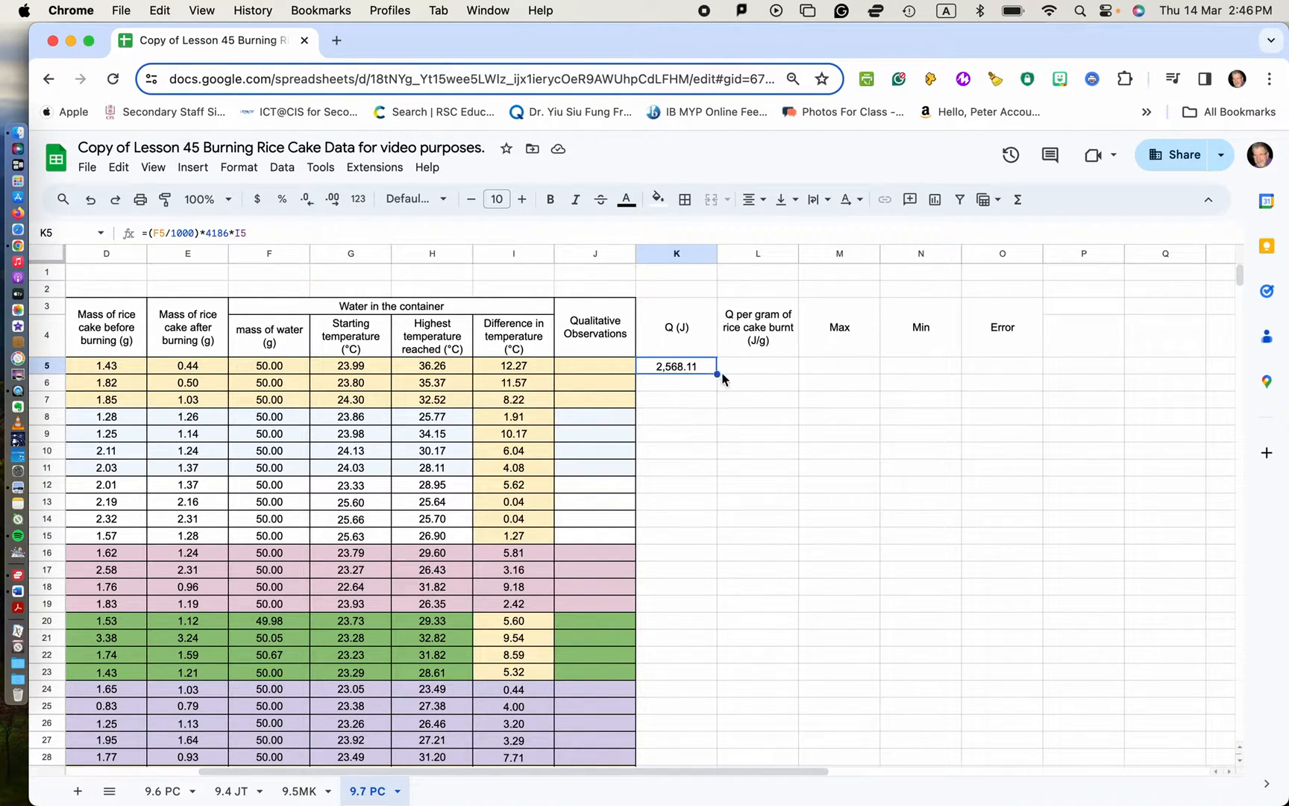
{"action": "left_click_drag", "start_coordinate": [717, 373], "coordinate": [709, 678]}
{"action": "scroll", "coordinate": [725, 631], "scroll_direction": "down", "scroll_amount": 4}
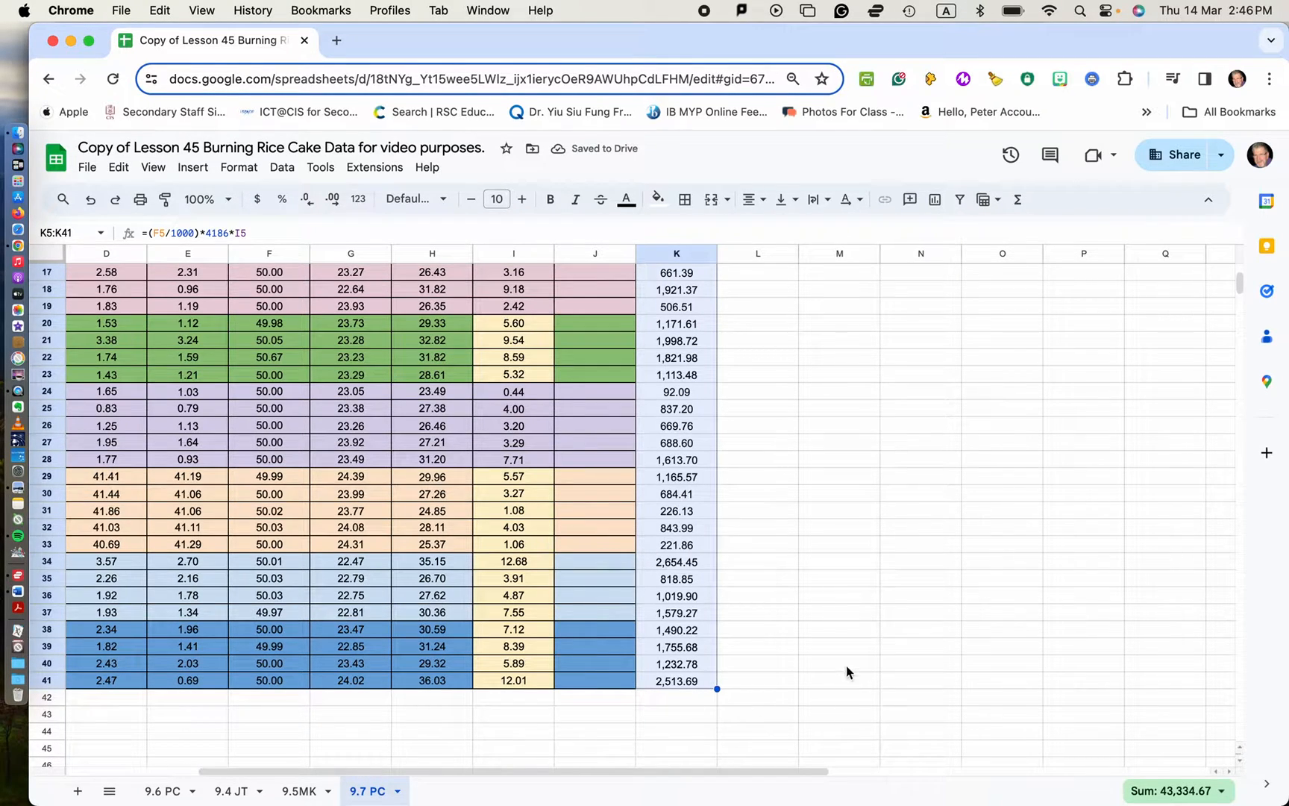
Enter the formula =MAX(K5:K41) in cell M5 under the "Max" heading.
{"action": "scroll", "coordinate": [847, 665], "scroll_direction": "up", "scroll_amount": 2}
{"action": "scroll", "coordinate": [847, 665], "scroll_direction": "up", "scroll_amount": 6}
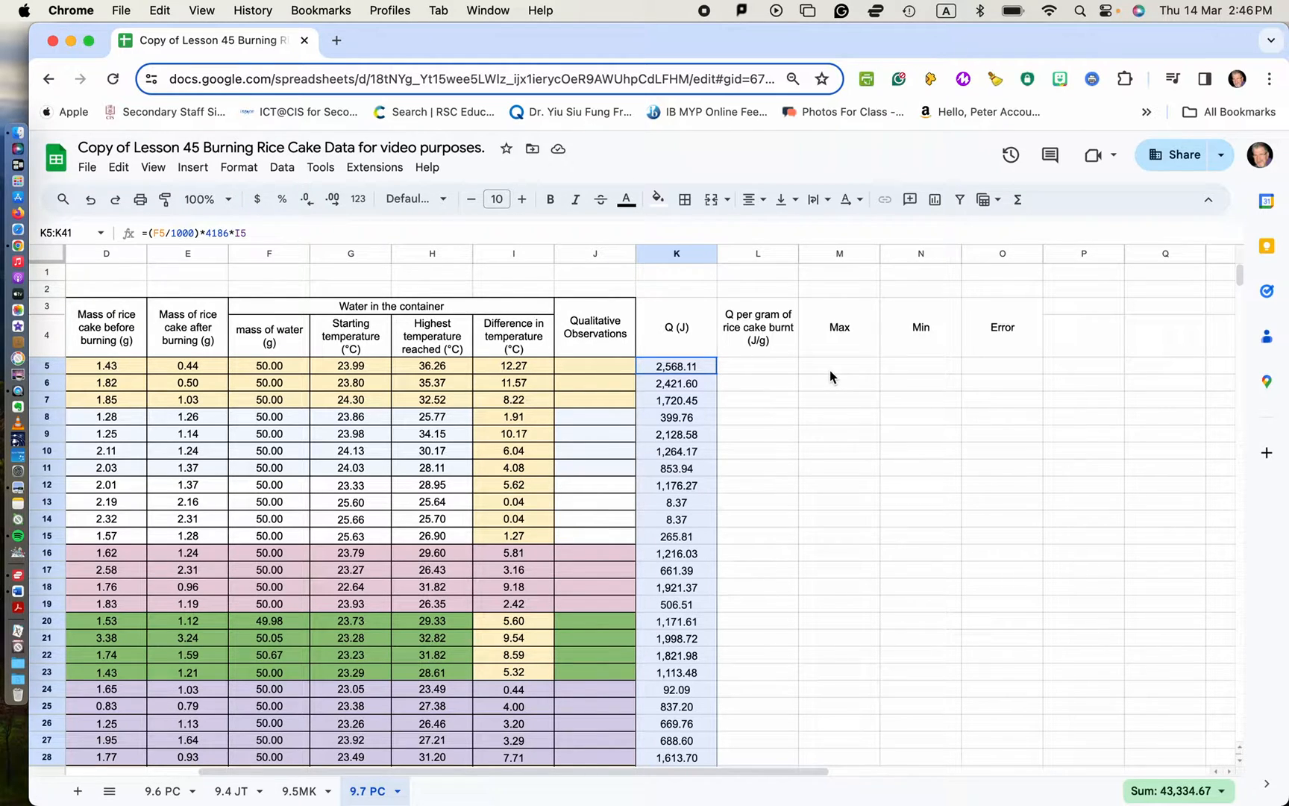
{"action": "left_click", "coordinate": [781, 422]}
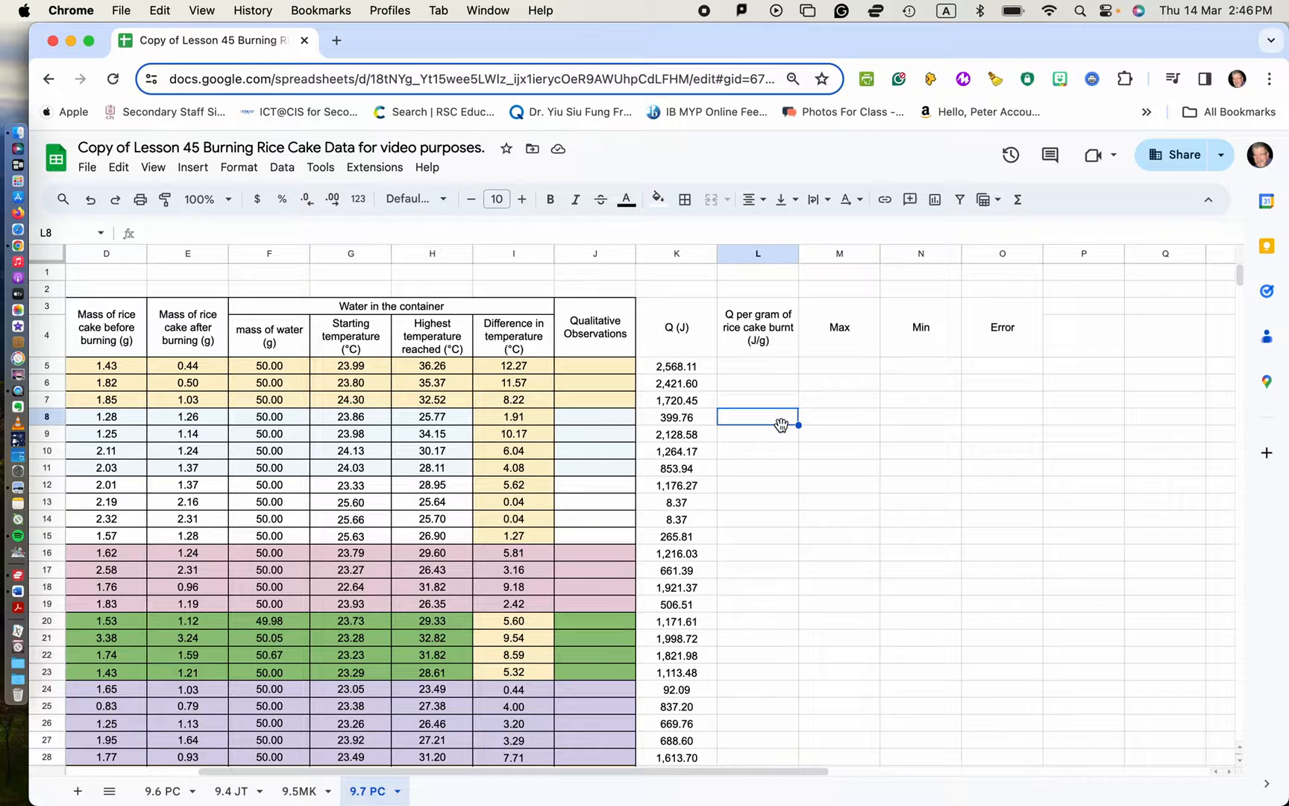
{"action": "left_click", "coordinate": [813, 370]}
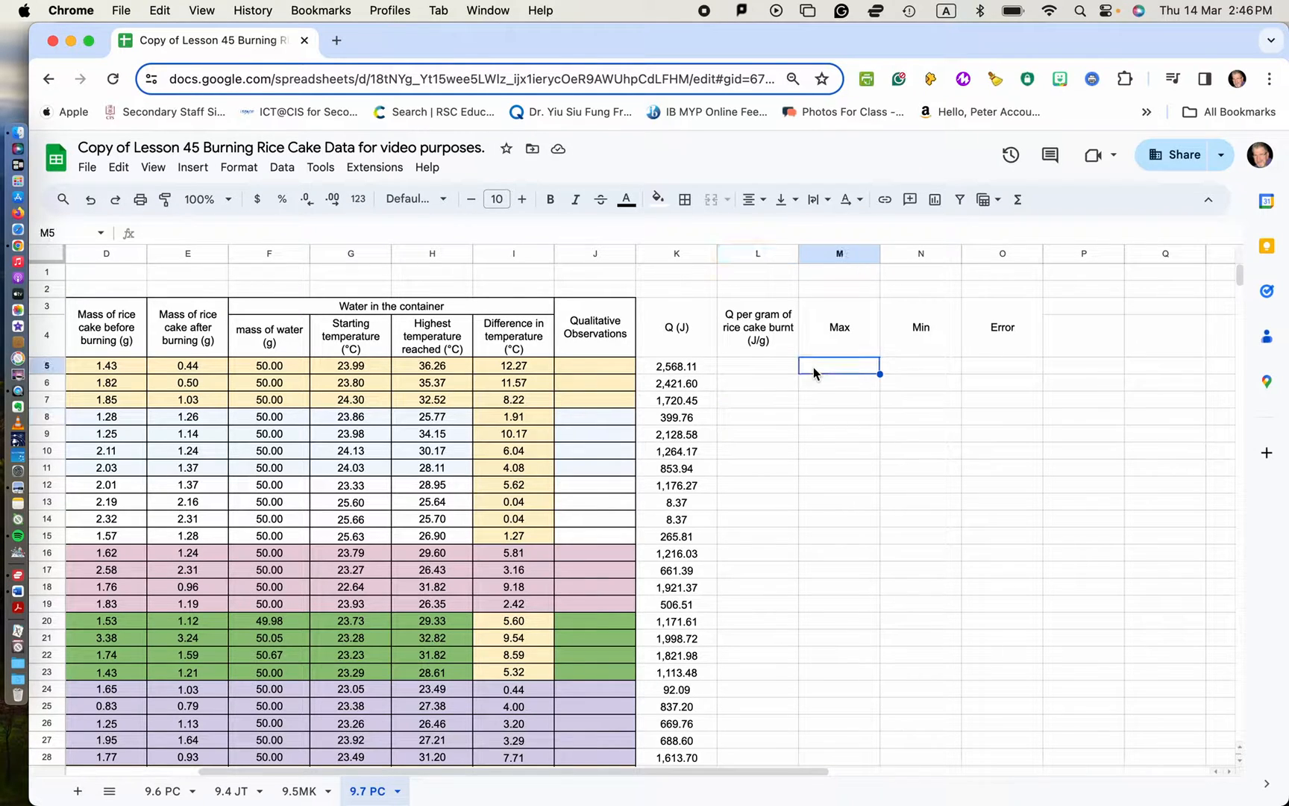
{"action": "type", "text": "="}
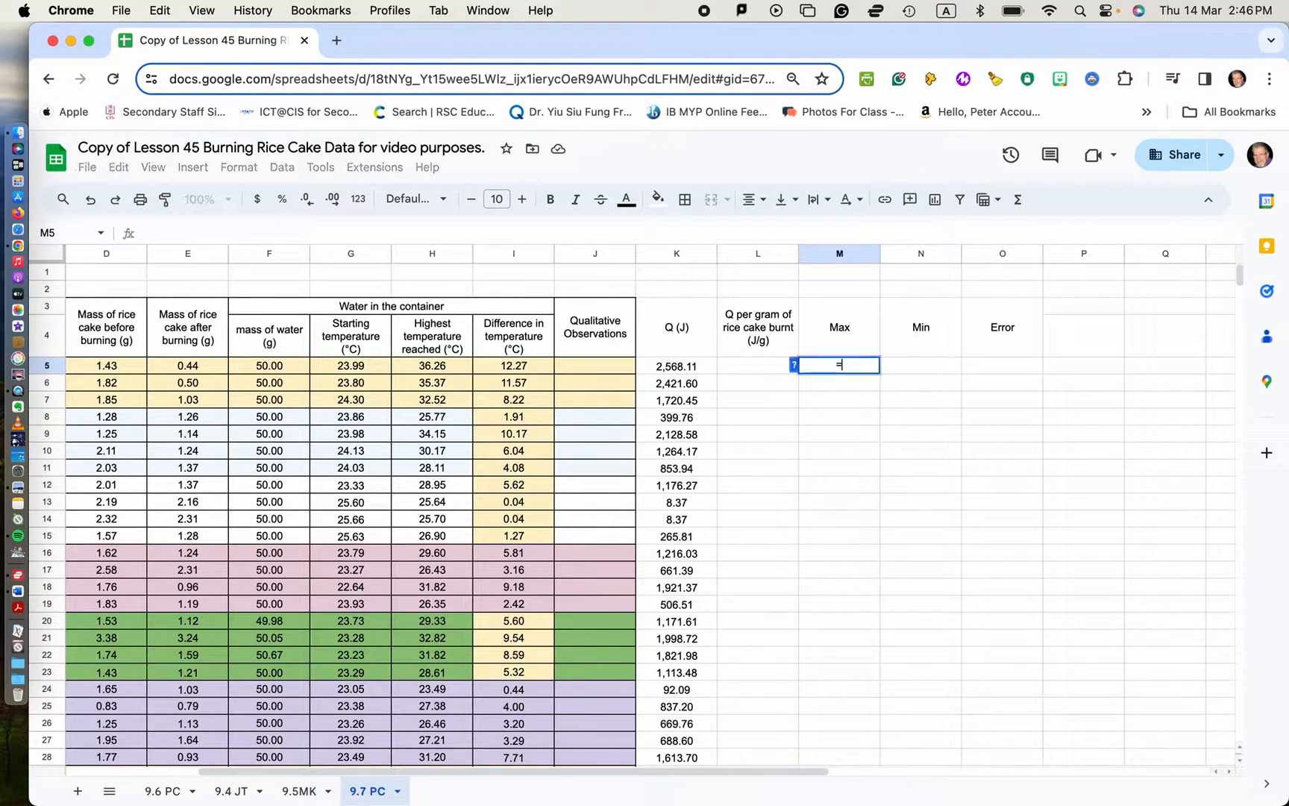
{"action": "type", "text": "max"}
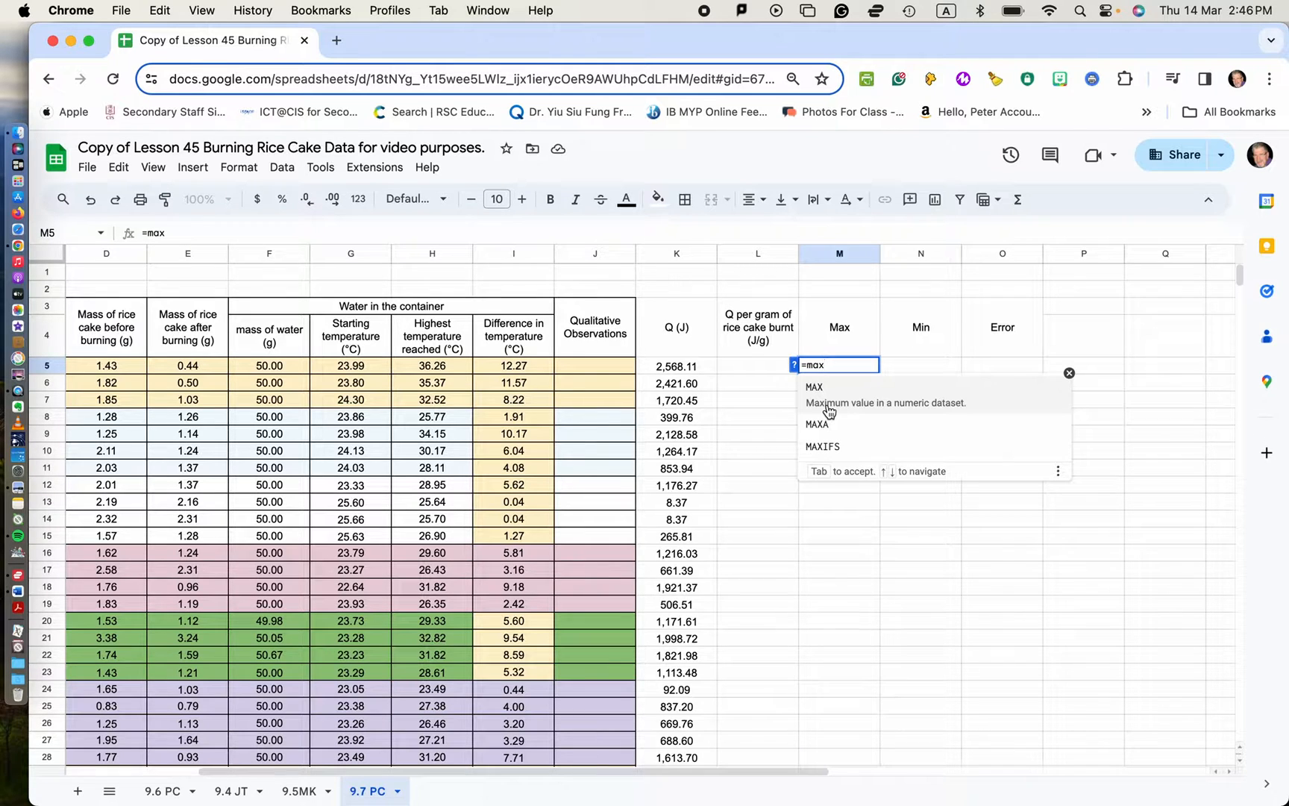
{"action": "left_click", "coordinate": [828, 402]}
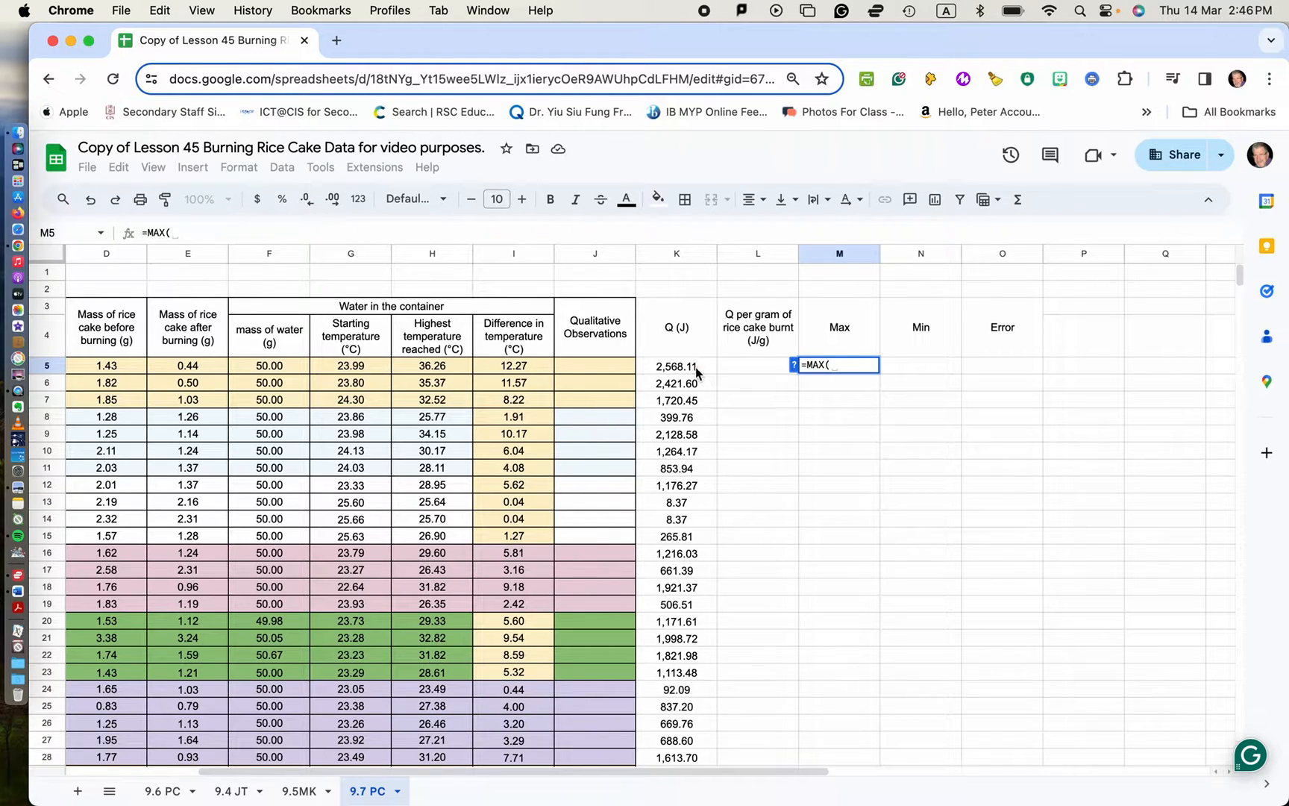
{"action": "left_click_drag", "start_coordinate": [695, 367], "coordinate": [690, 677]}
{"action": "scroll", "coordinate": [695, 602], "scroll_direction": "down", "scroll_amount": 3}
{"action": "scroll", "coordinate": [695, 603], "scroll_direction": "down", "scroll_amount": 5}
{"action": "type", "text": ")"}
{"action": "key", "text": "Return"}
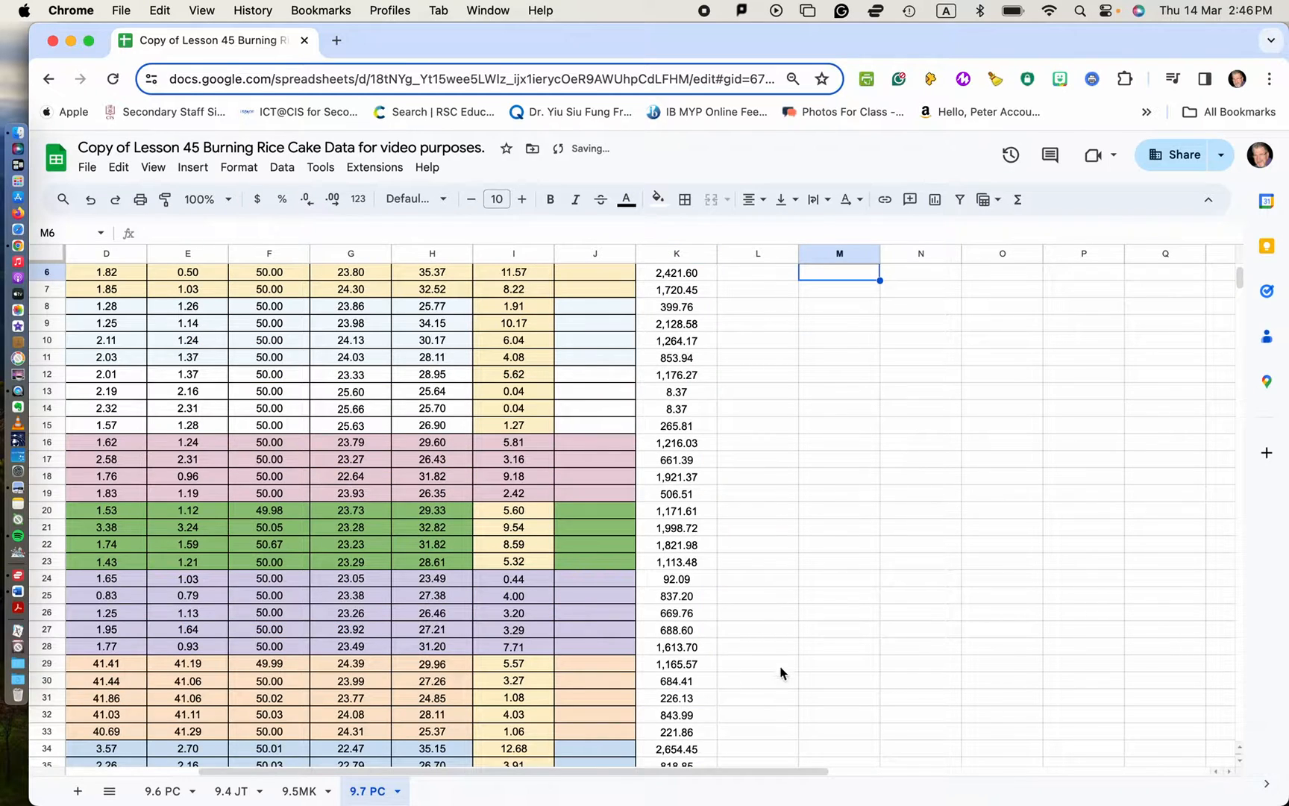
Fill the maximum formula from M5 down into M6.
{"action": "scroll", "coordinate": [850, 615], "scroll_direction": "up", "scroll_amount": 3}
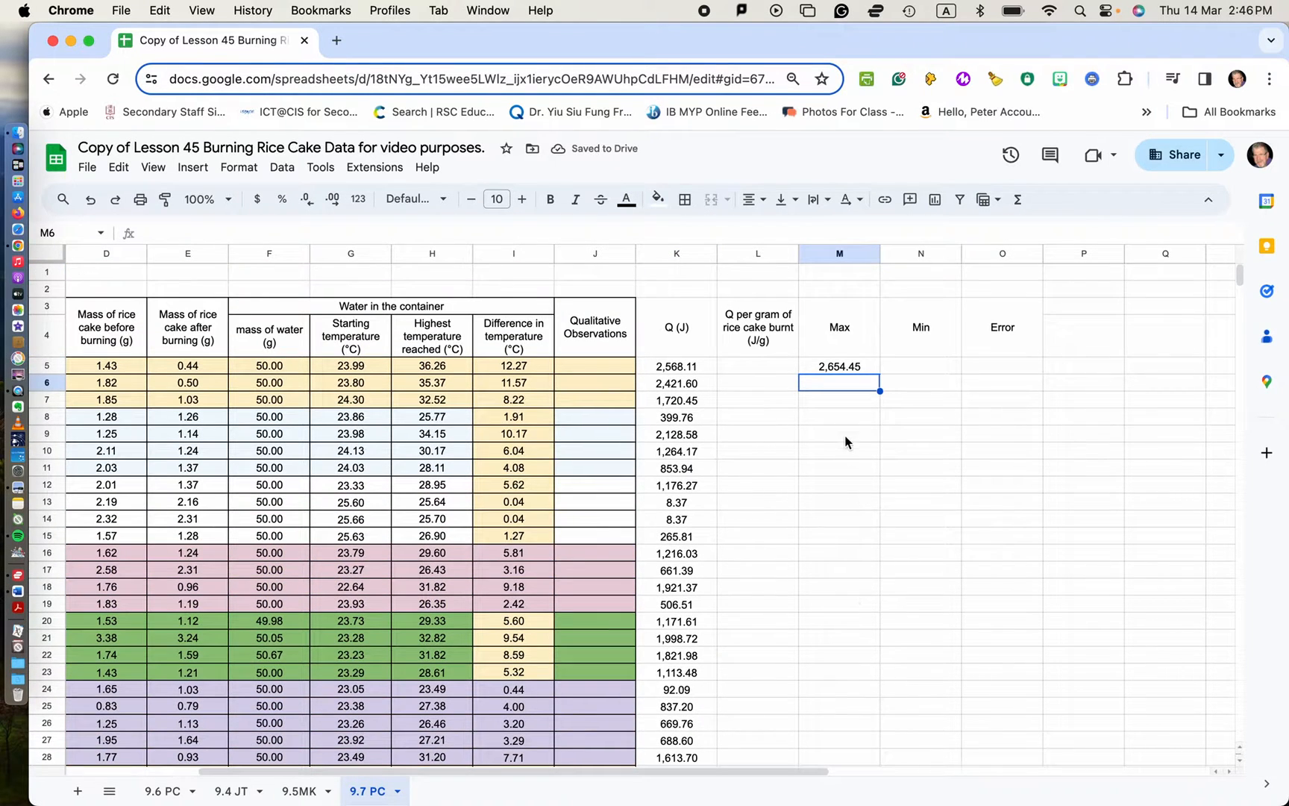
{"action": "left_click", "coordinate": [846, 368]}
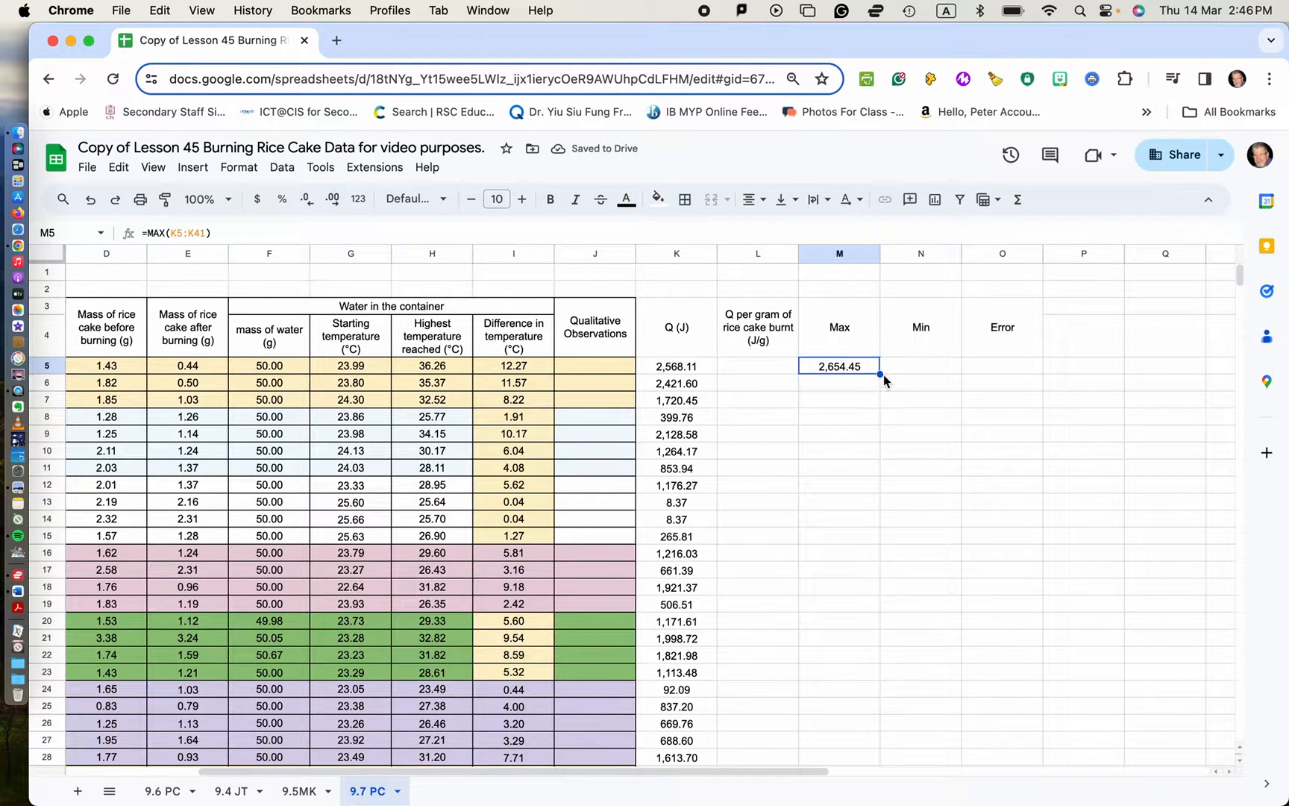
{"action": "mouse_move", "coordinate": [880, 373]}
{"action": "left_mouse_down"}
{"action": "mouse_move", "coordinate": [881, 691]}
{"action": "mouse_move", "coordinate": [868, 384]}
{"action": "left_mouse_up"}
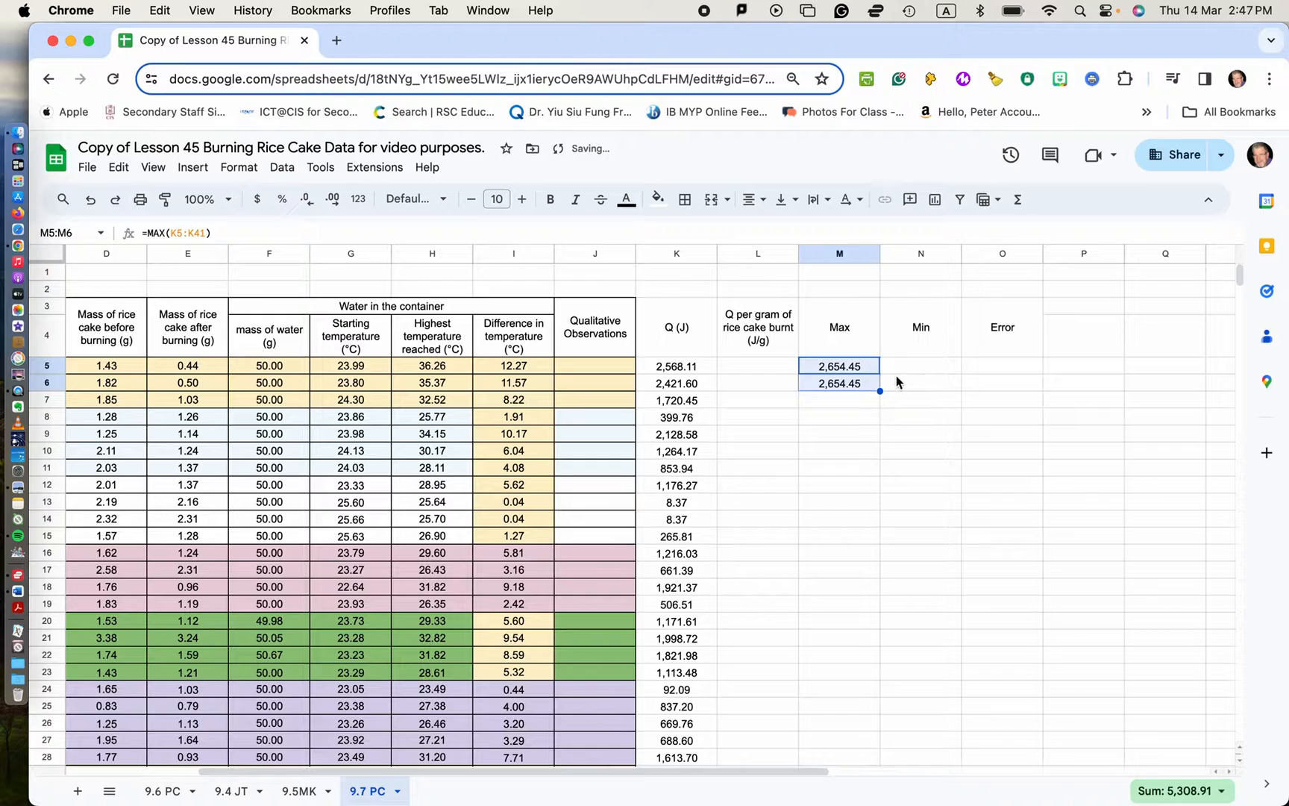
Delete the duplicate maximum formula from cell M6.
{"action": "left_click", "coordinate": [867, 450]}
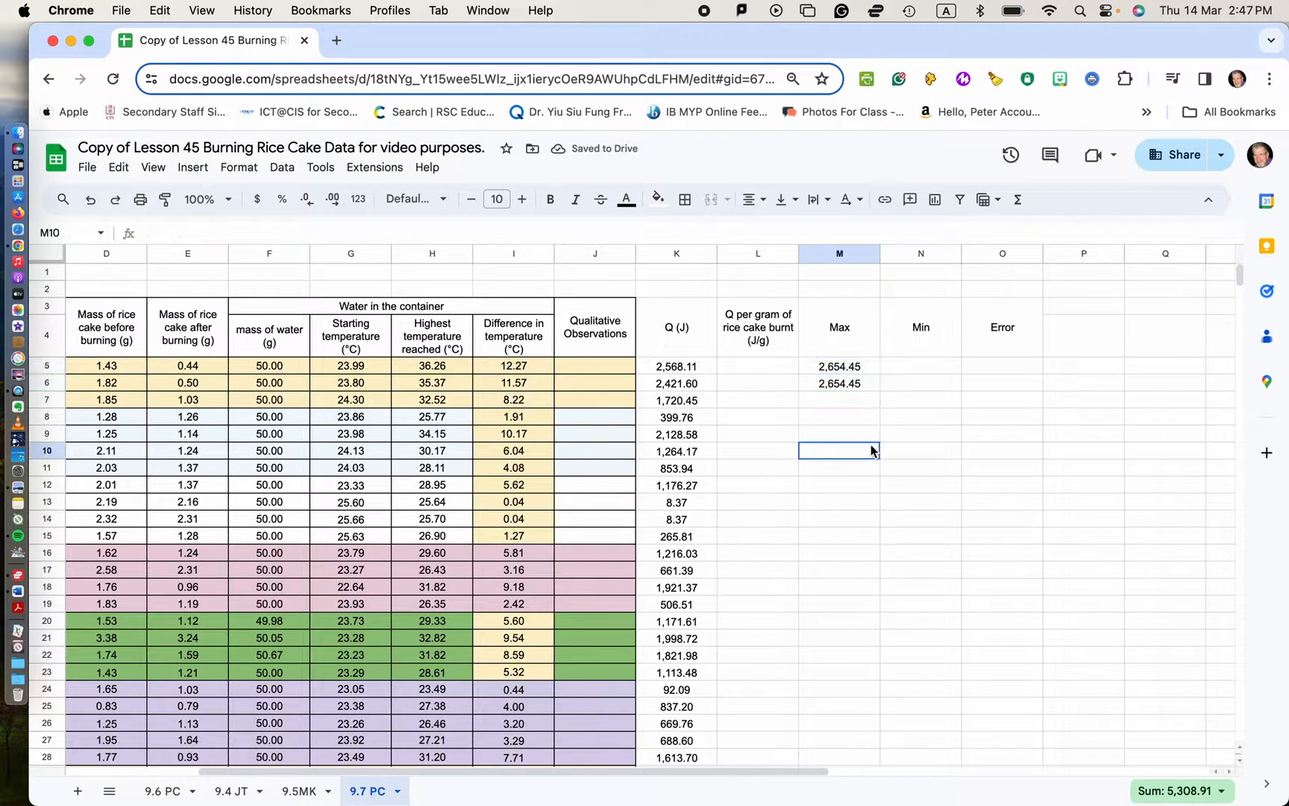
{"action": "left_click", "coordinate": [847, 385]}
{"action": "key", "text": "Delete"}
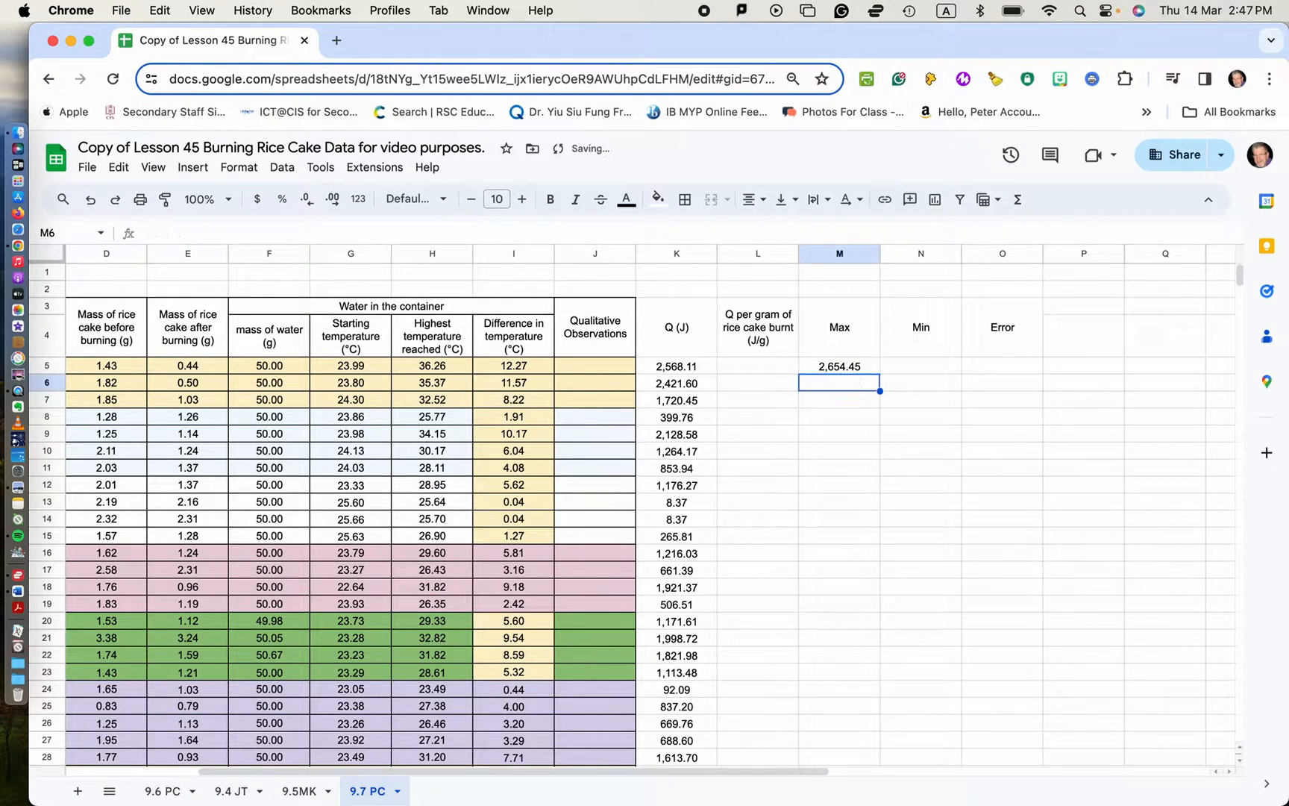
Enter the formula =MIN(K5:K41) in cell N5 under the "Min" heading.
{"action": "left_click", "coordinate": [912, 373]}
{"action": "type", "text": "="}
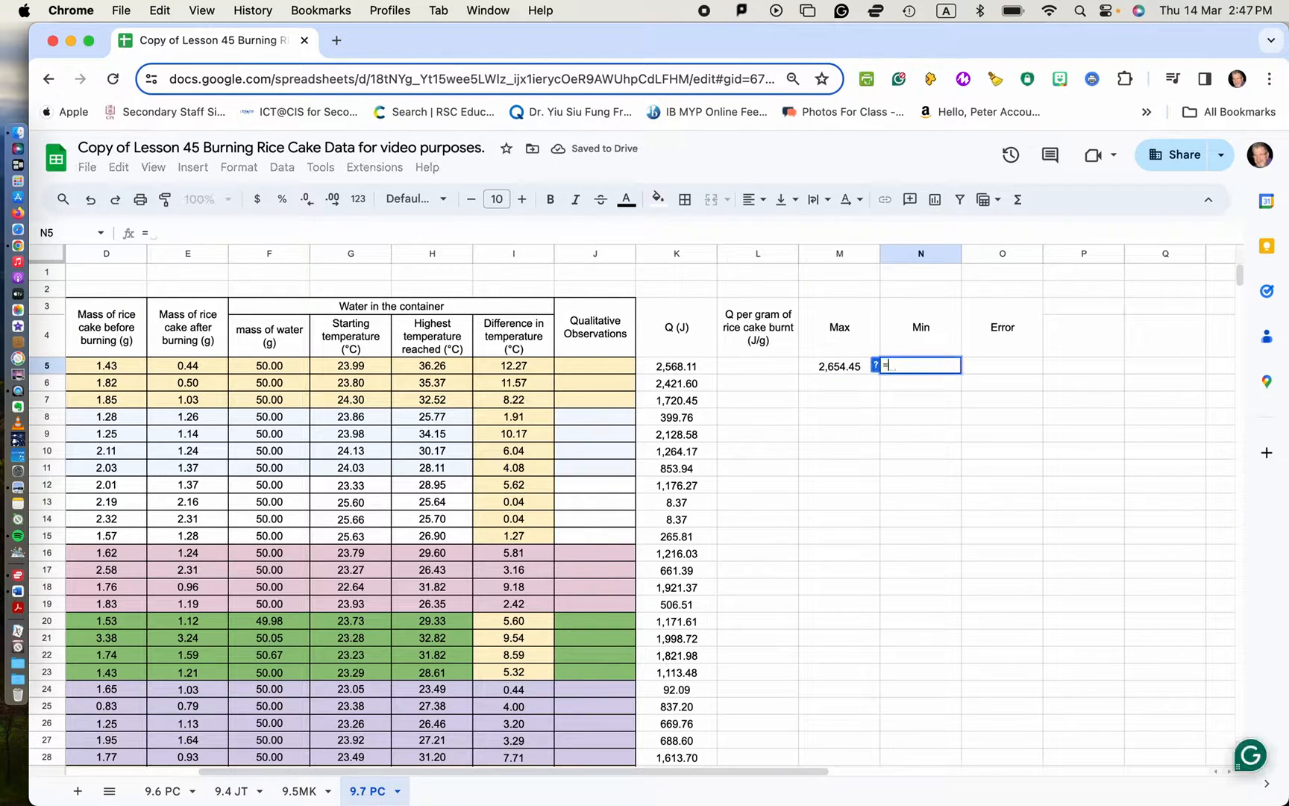
{"action": "key", "text": "BackSpace"}
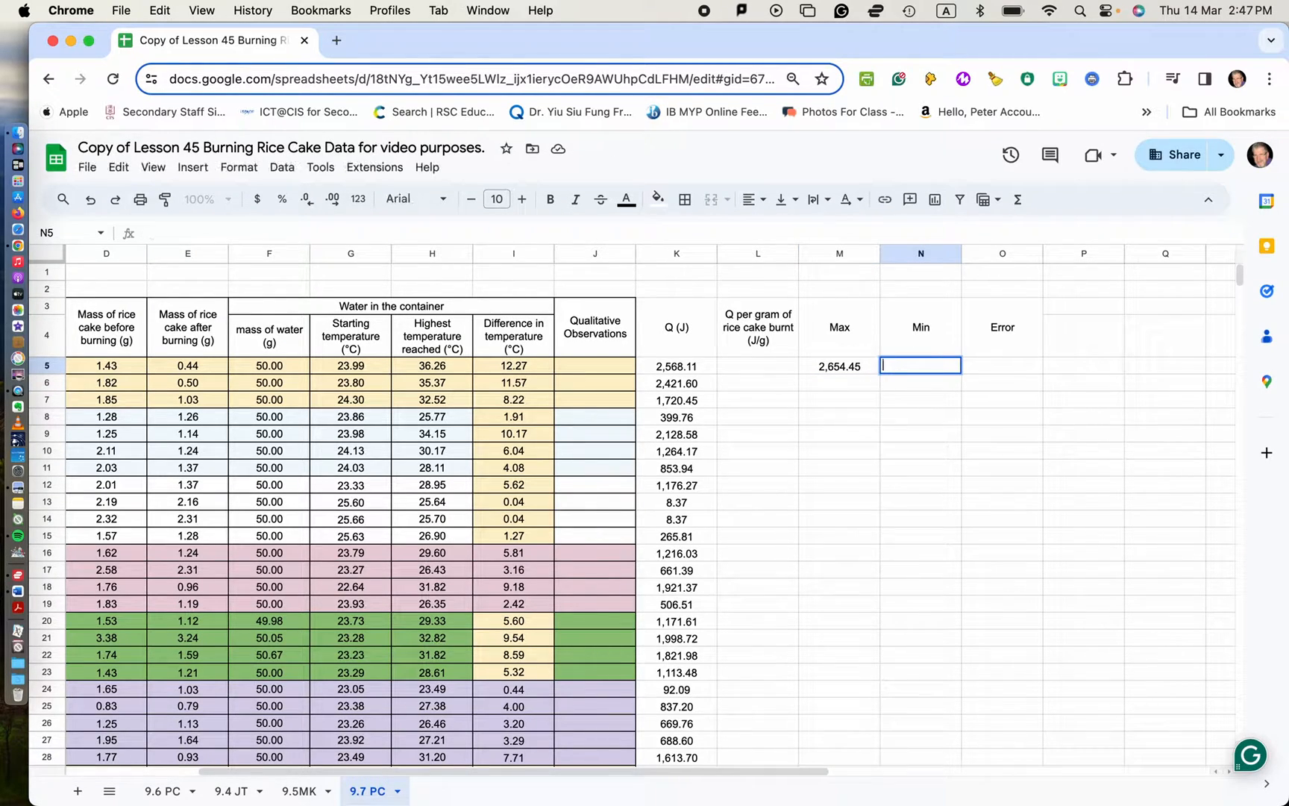
{"action": "type", "text": "="}
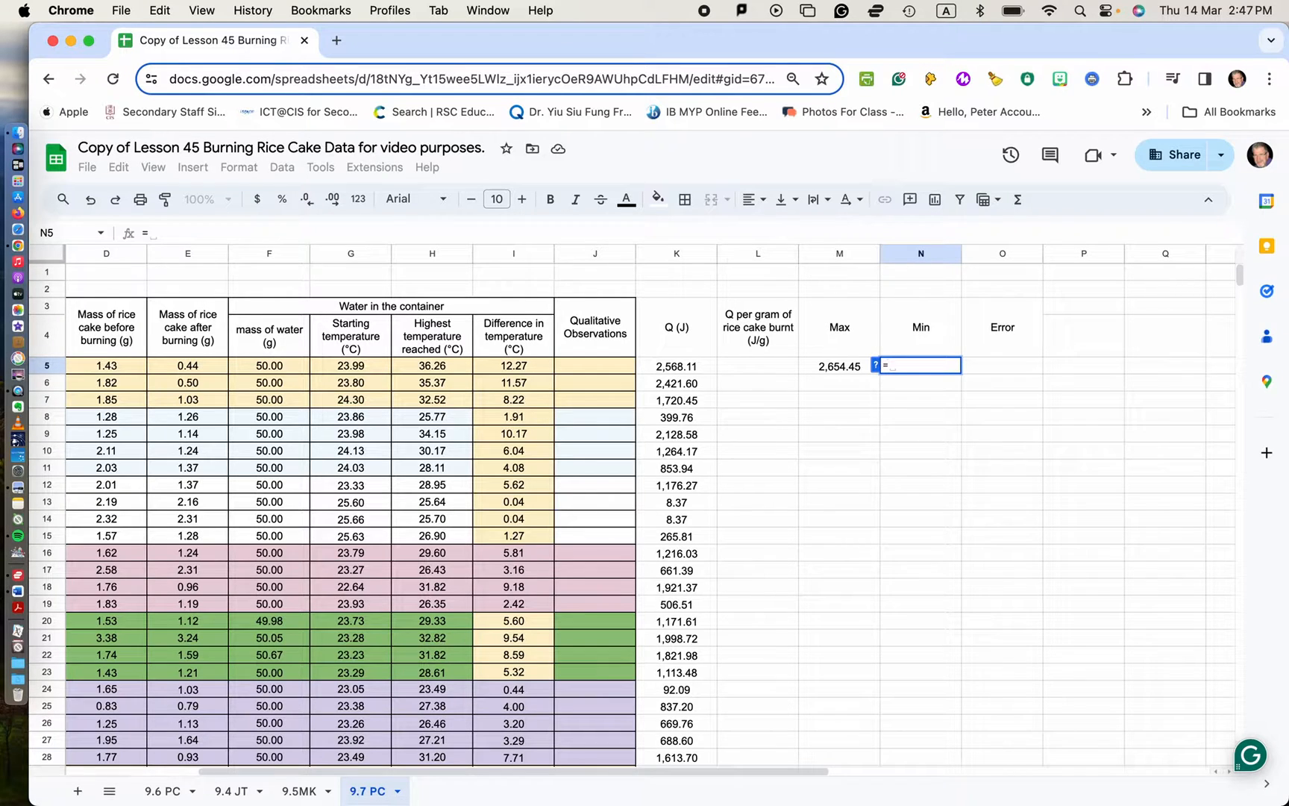
{"action": "type", "text": "MIN("}
{"action": "left_click_drag", "start_coordinate": [686, 366], "coordinate": [699, 653]}
{"action": "scroll", "coordinate": [706, 664], "scroll_direction": "down", "scroll_amount": 5}
{"action": "scroll", "coordinate": [705, 664], "scroll_direction": "down", "scroll_amount": 3}
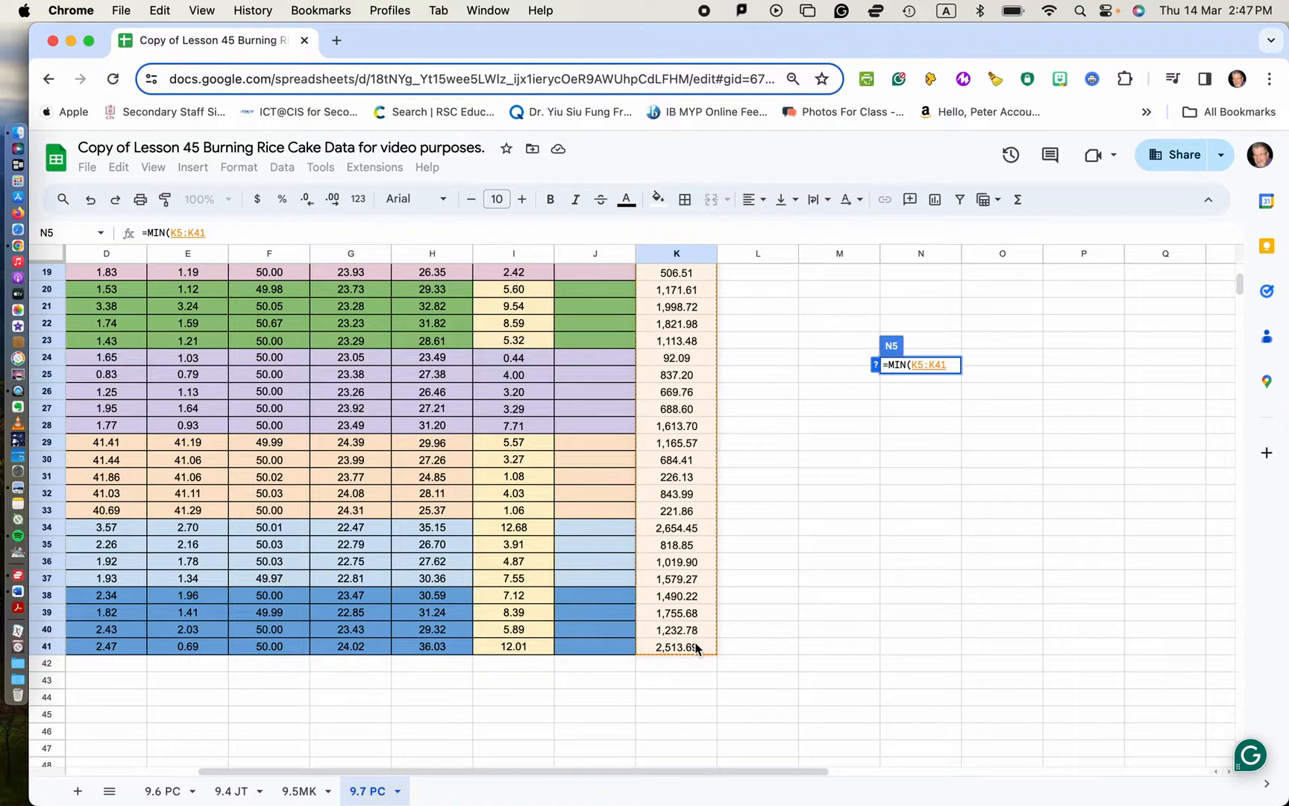
{"action": "type", "text": ")"}
{"action": "key", "text": "Return"}
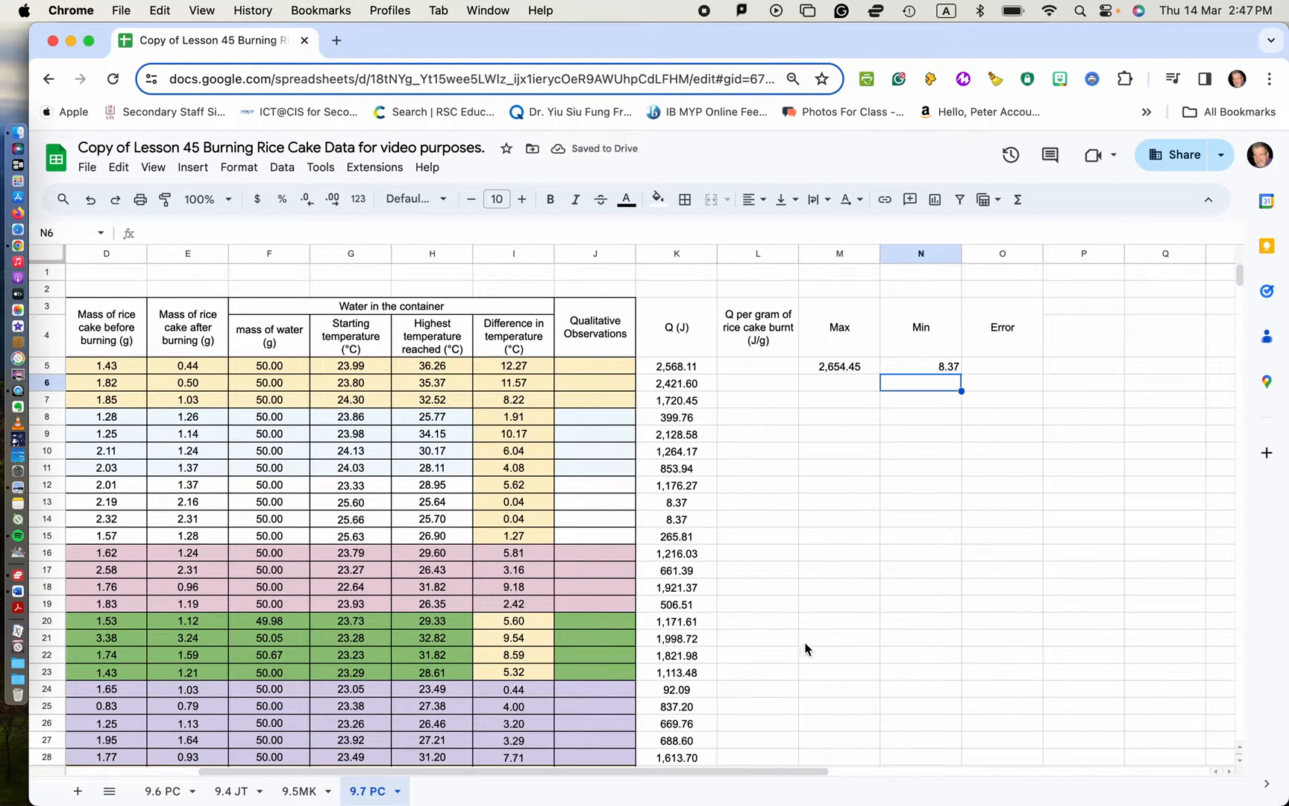
Enter the formula =(M5-N5)/2 in cell O5 under the "Error" heading.
{"action": "left_click", "coordinate": [1003, 369]}
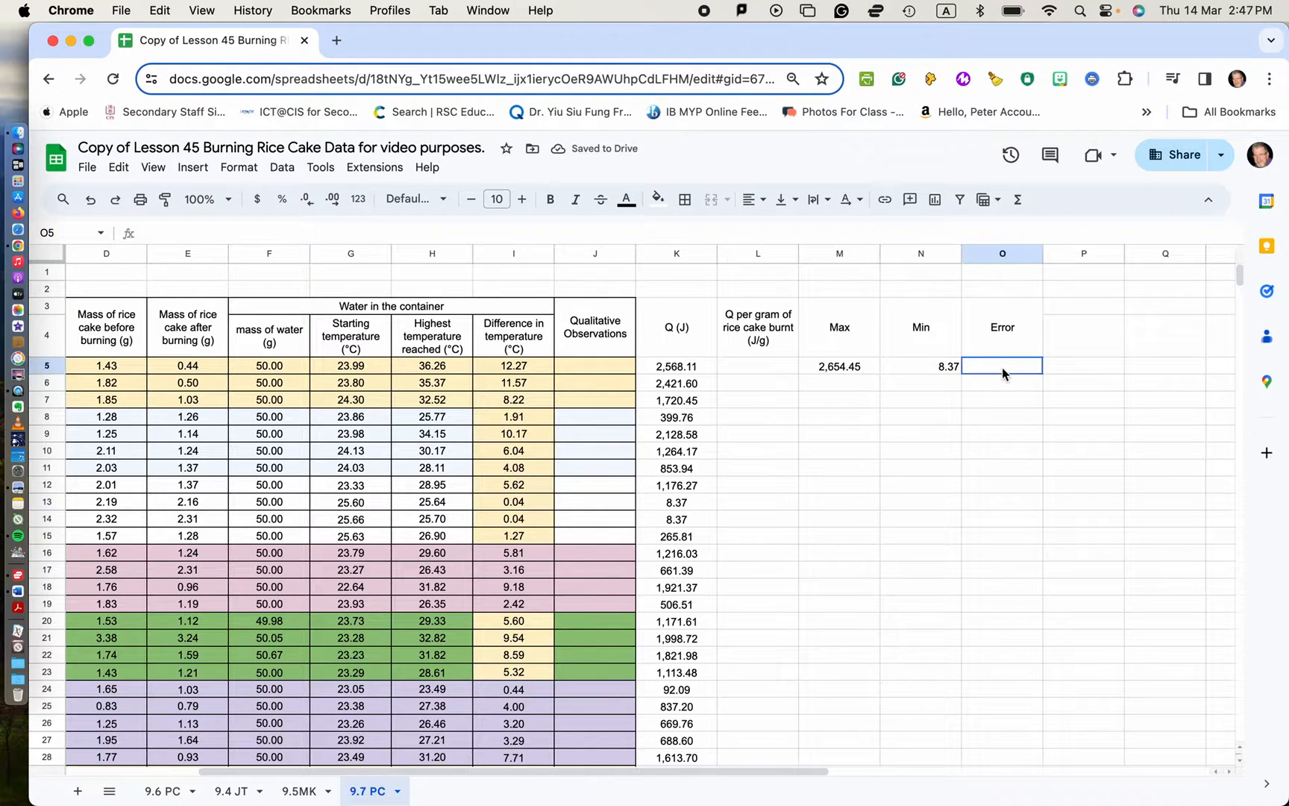
{"action": "type", "text": "="}
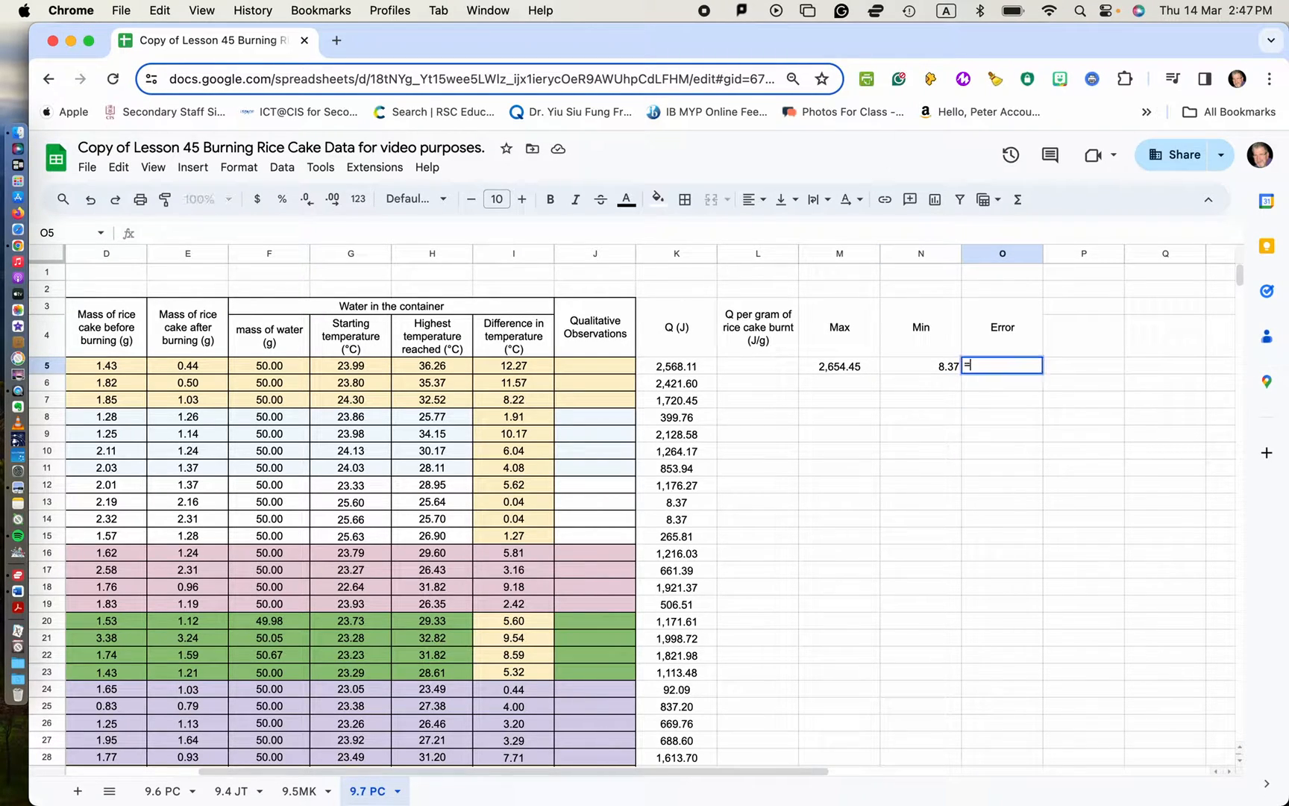
{"action": "left_click", "coordinate": [838, 367]}
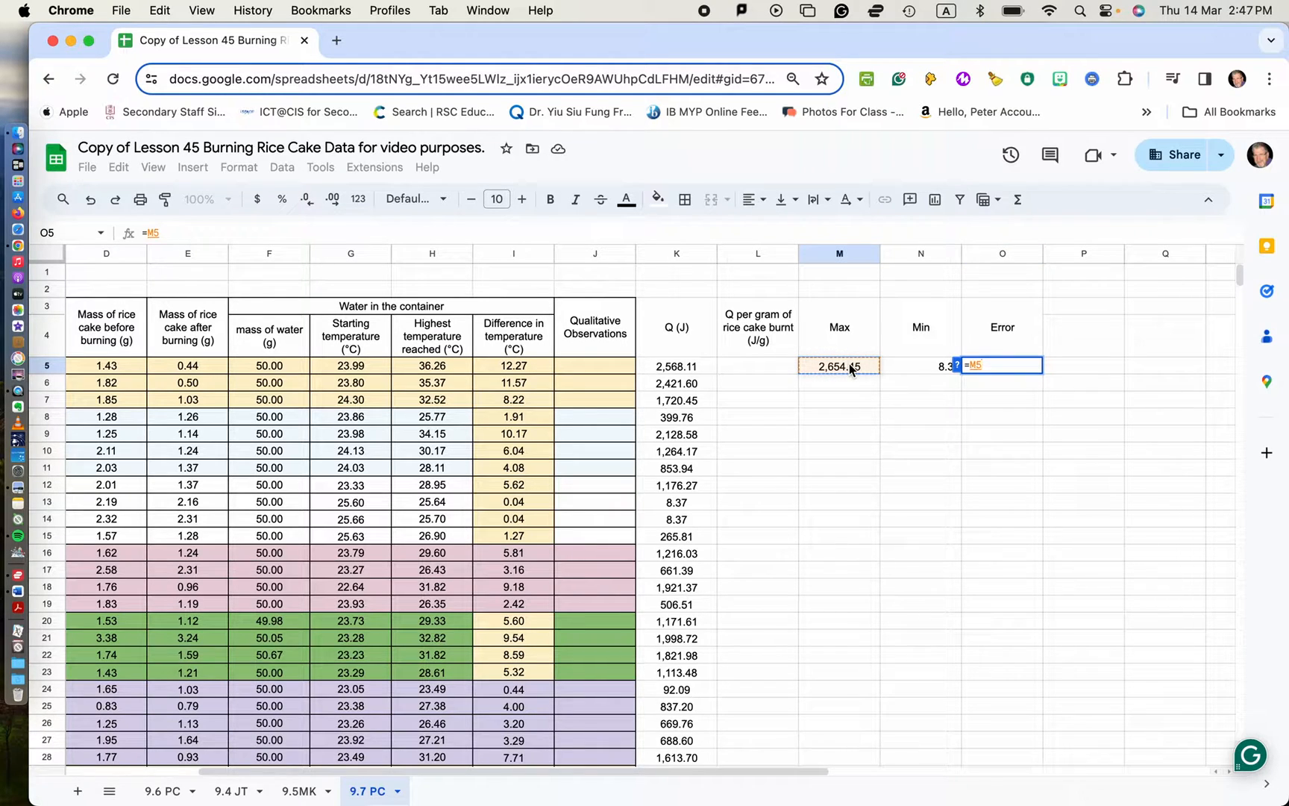
{"action": "type", "text": "-"}
{"action": "left_click", "coordinate": [943, 368]}
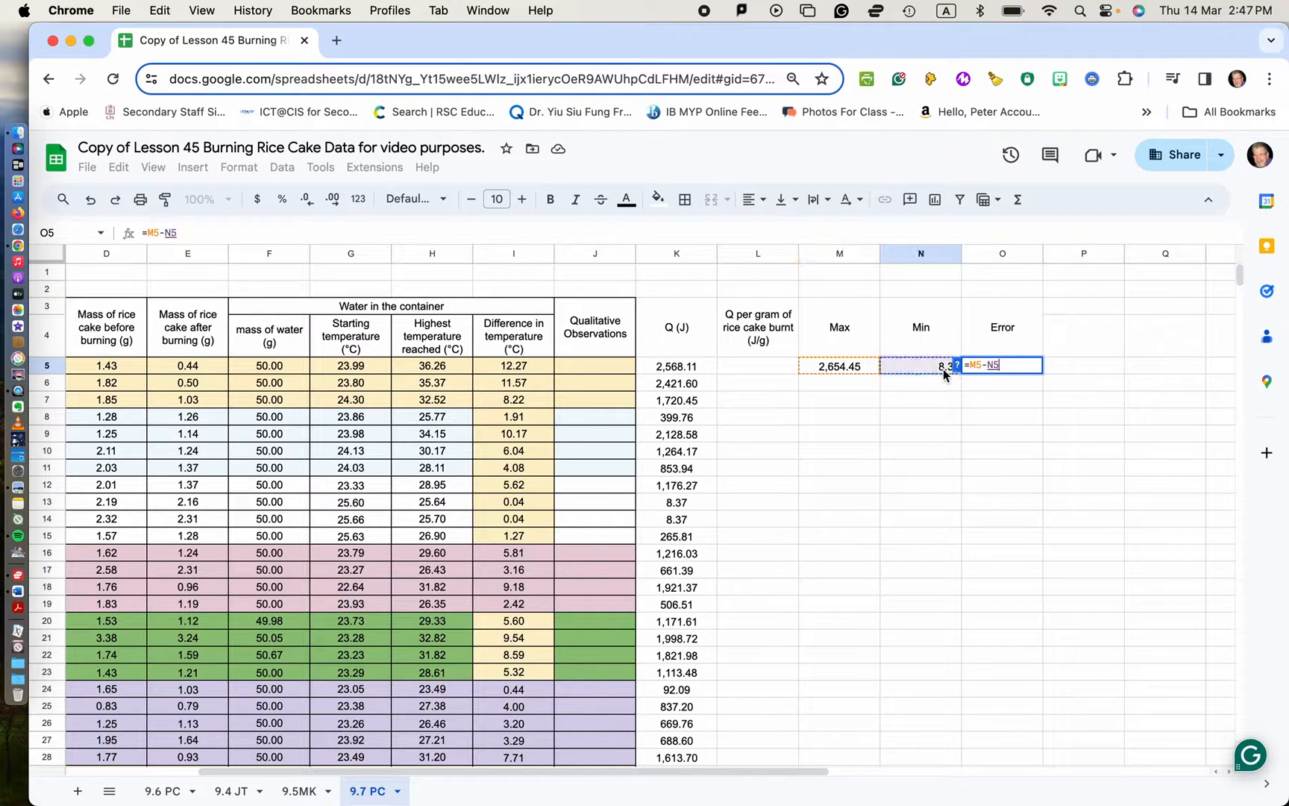
{"action": "type", "text": ")"}
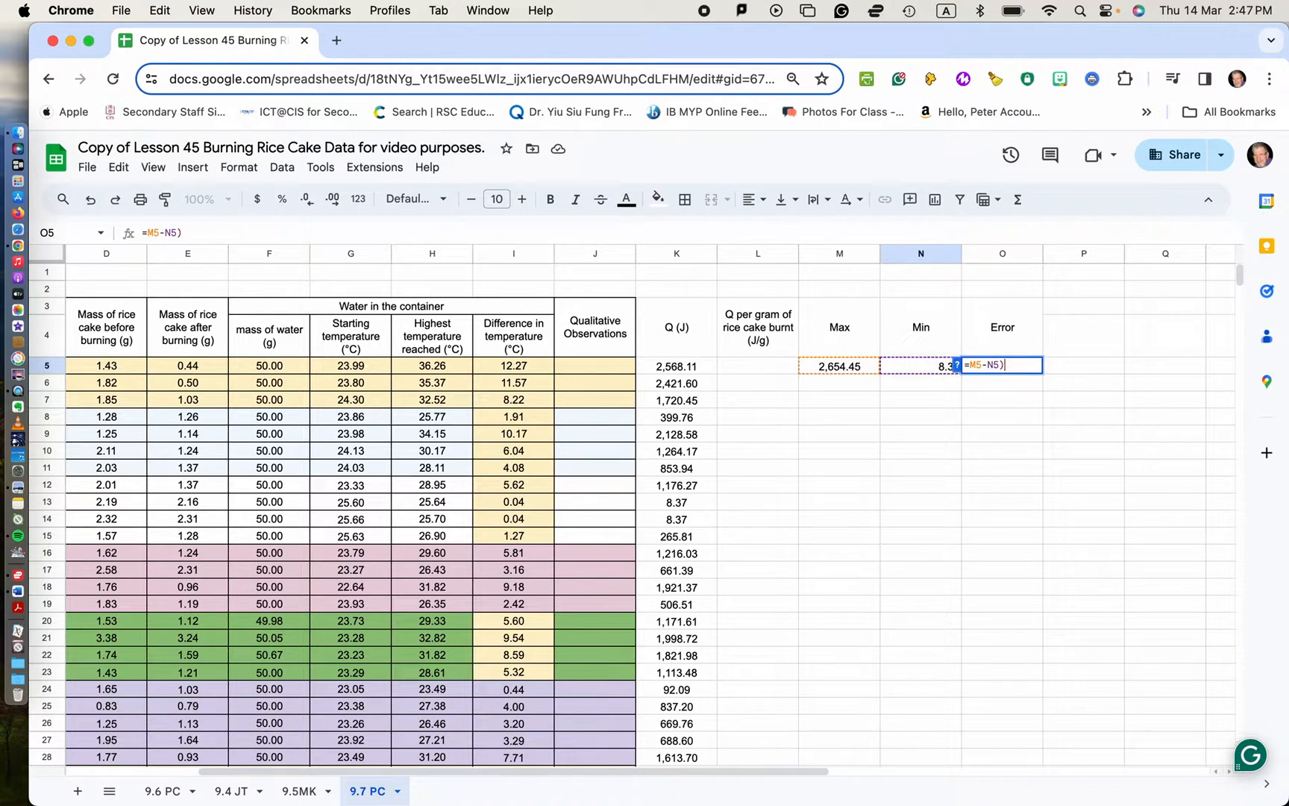
{"action": "left_click", "coordinate": [970, 365]}
{"action": "type", "text": "("}
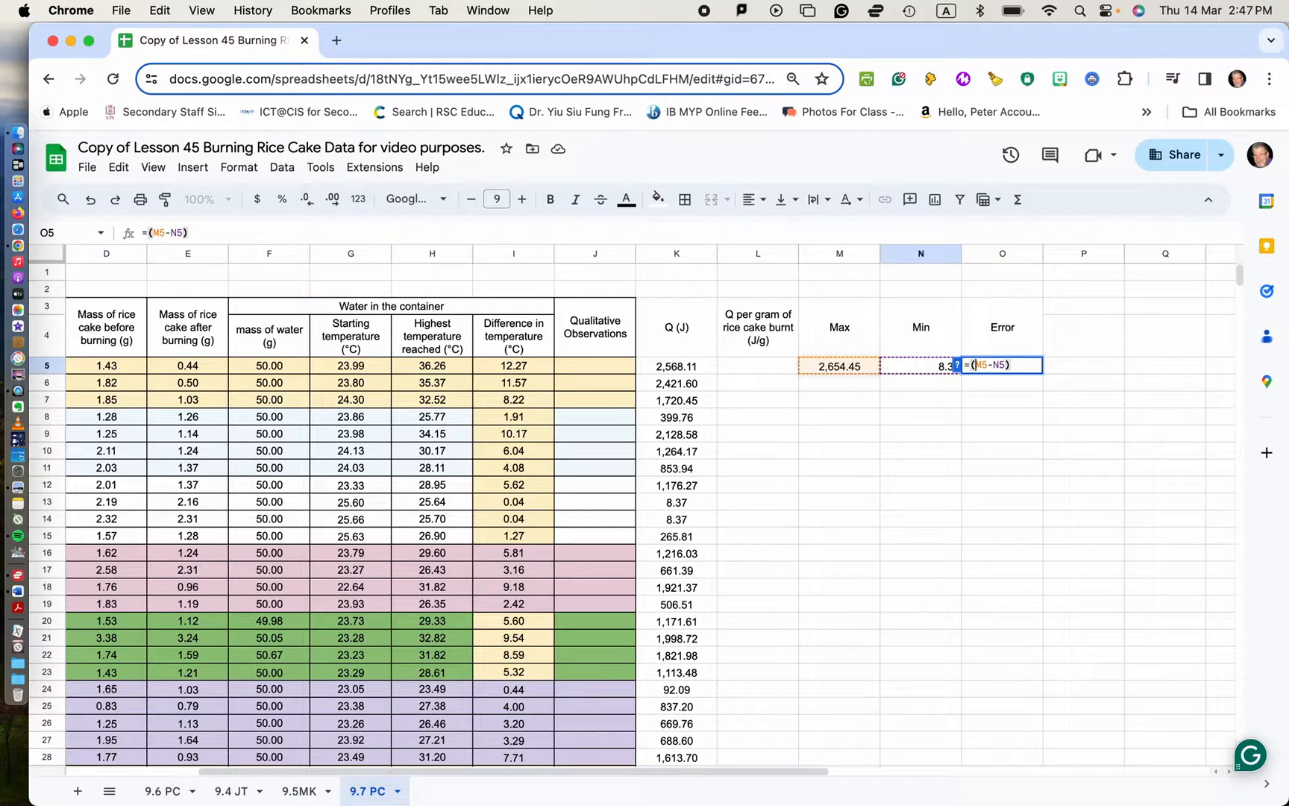
{"action": "left_click", "coordinate": [1019, 364]}
{"action": "type", "text": "/"}
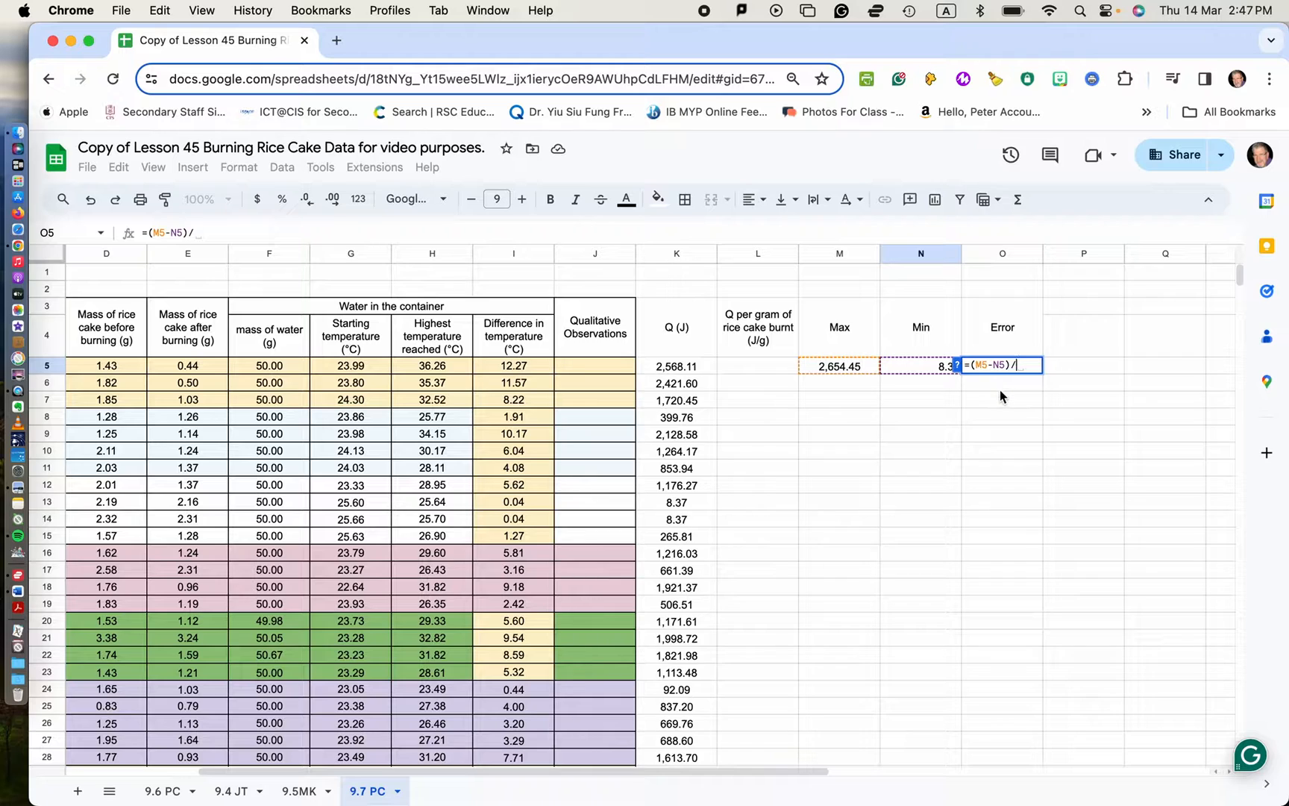
{"action": "type", "text": "2"}
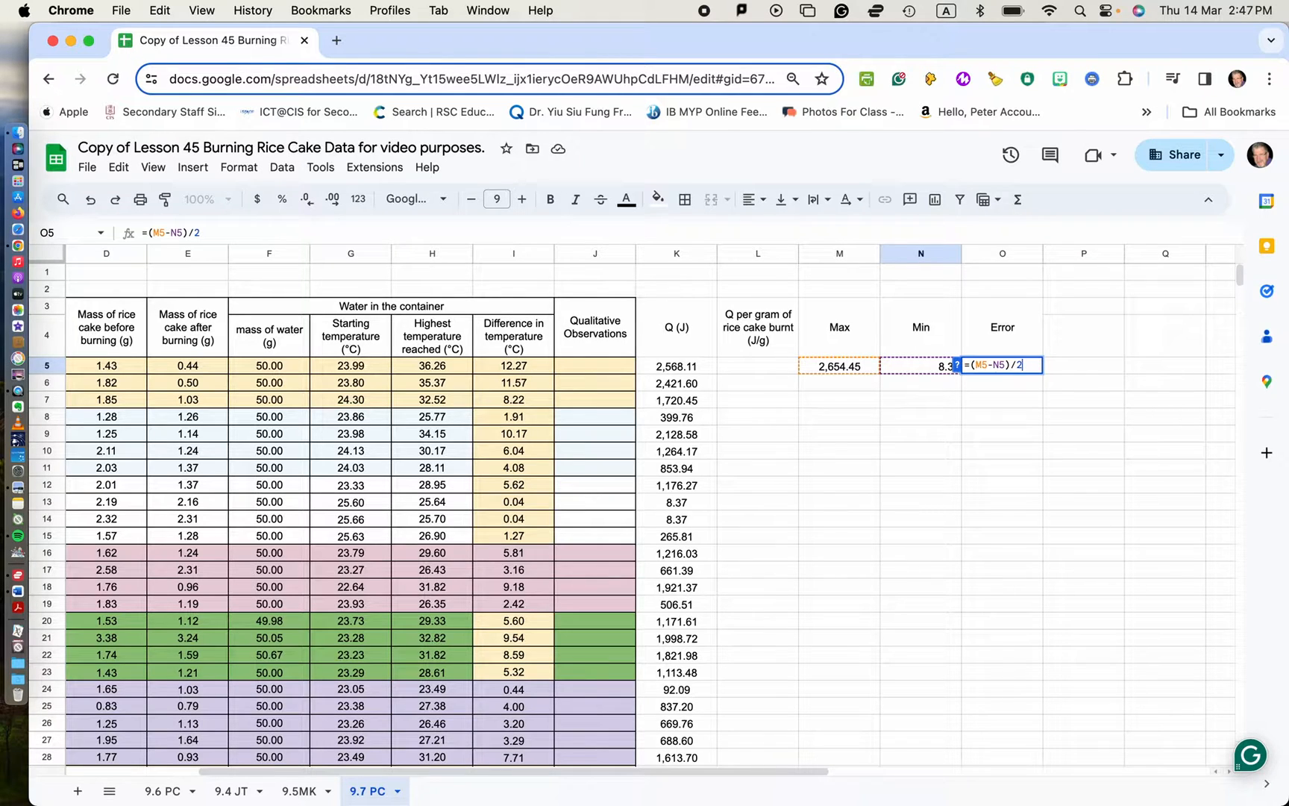
{"action": "left_click", "coordinate": [1065, 407]}
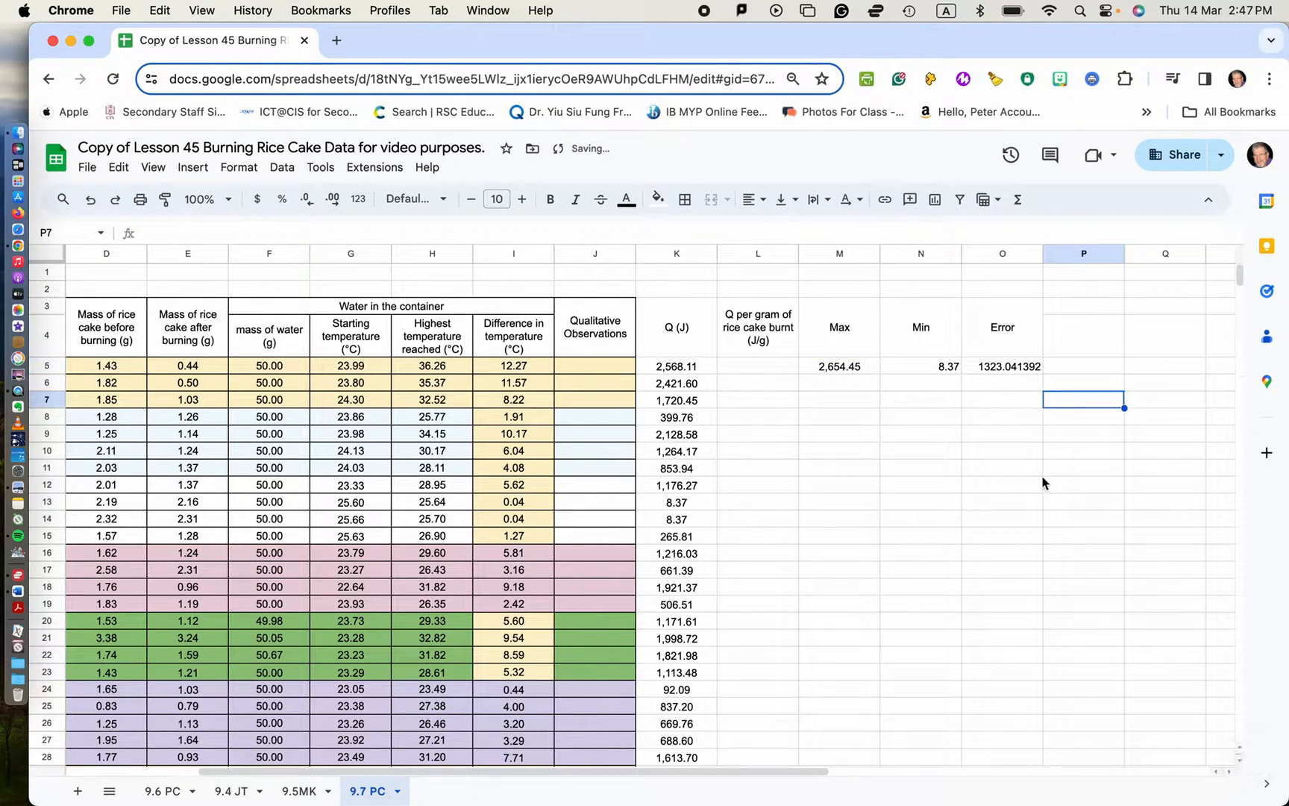
Format the error value in O5 with the Number format.
{"action": "left_click", "coordinate": [1008, 368]}
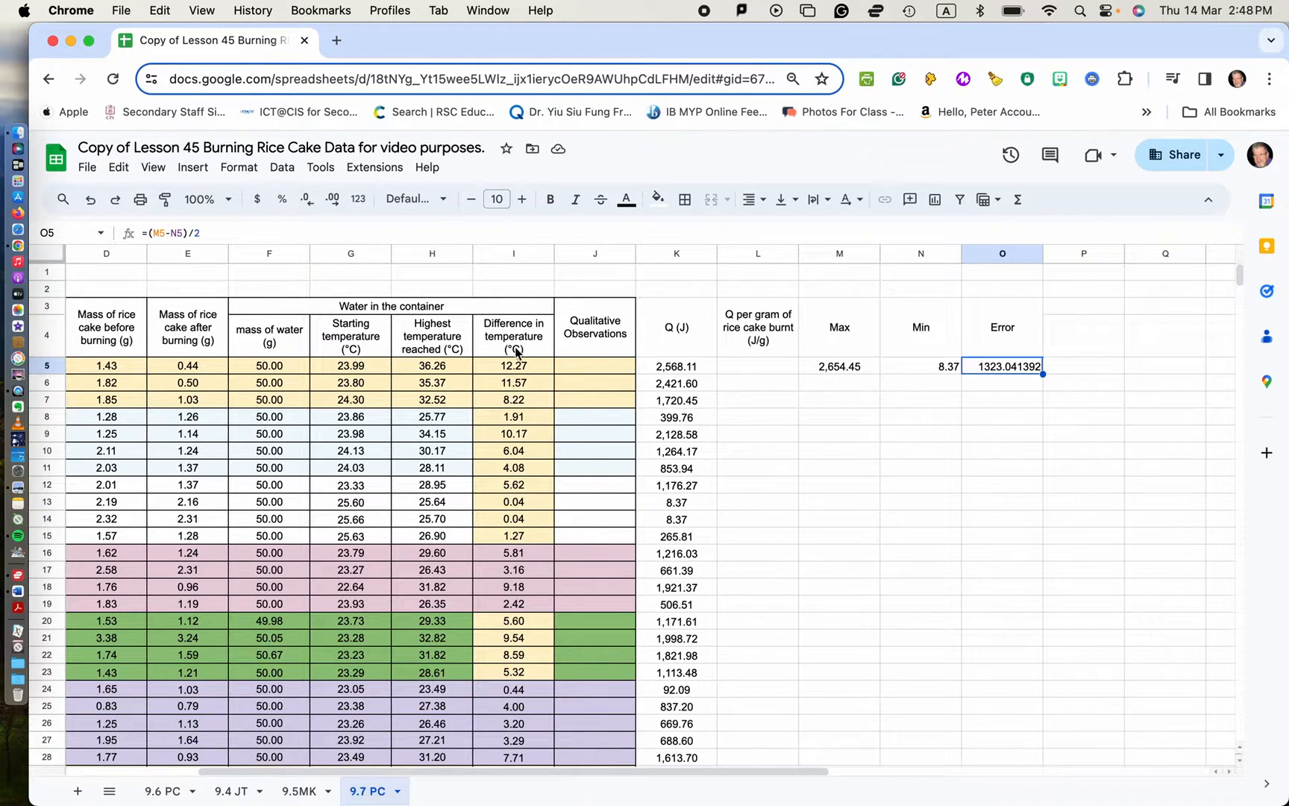
{"action": "left_click", "coordinate": [359, 200]}
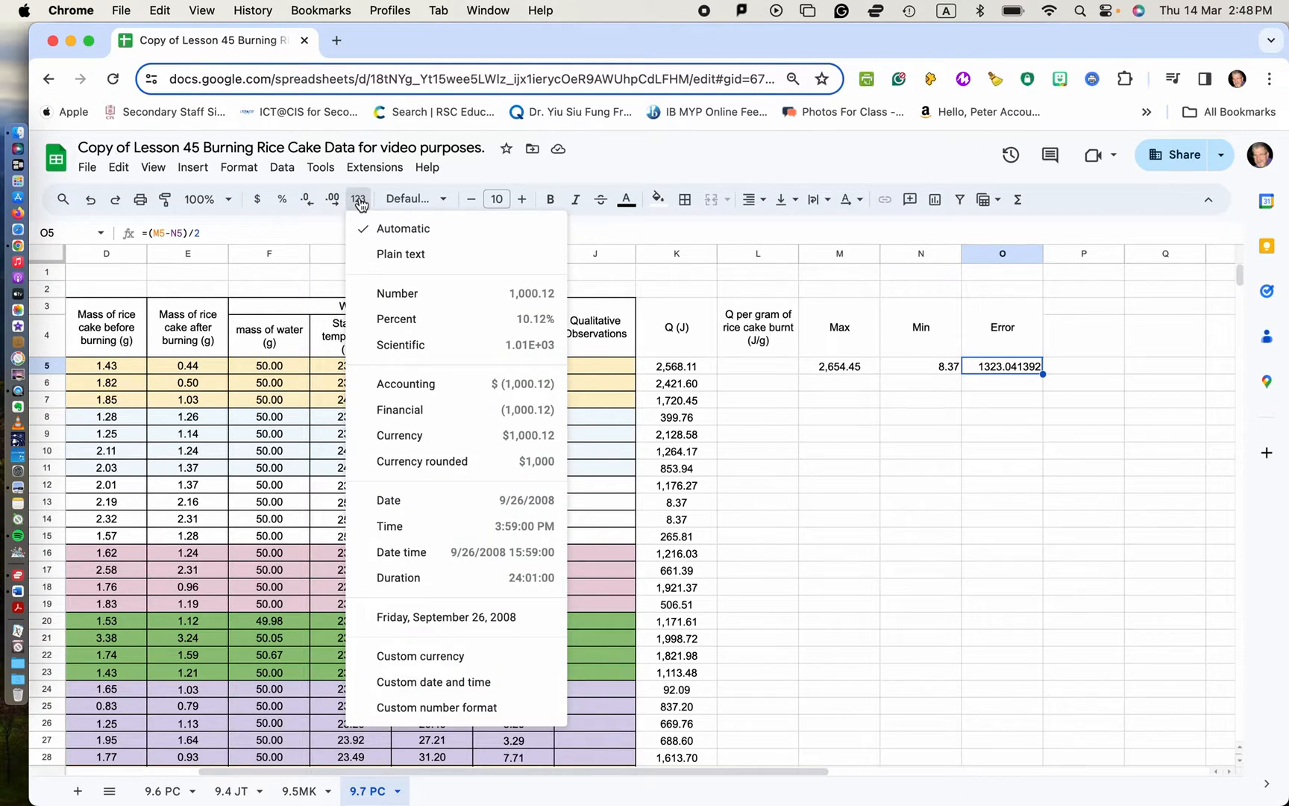
{"action": "left_click", "coordinate": [412, 292]}
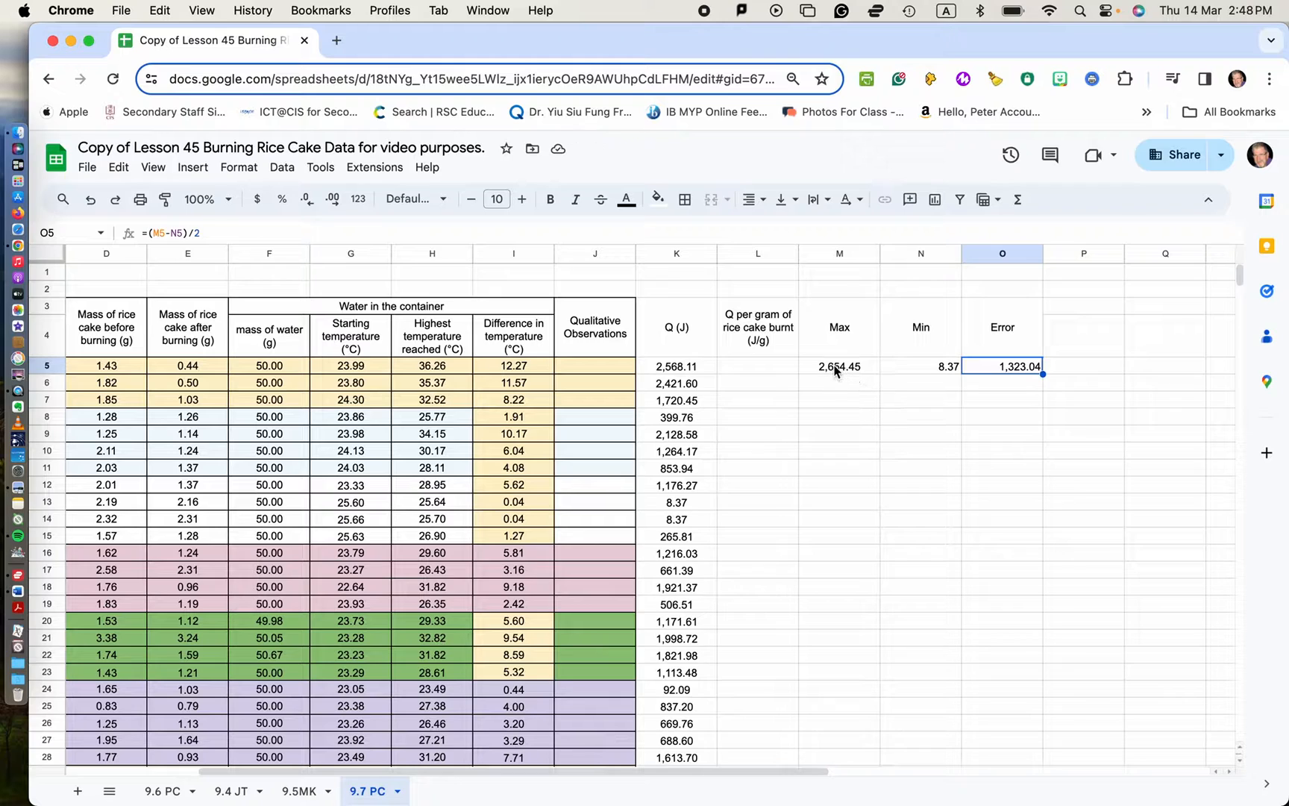
Center the maximum, minimum and error values in M5:O5 horizontally.
{"action": "left_click_drag", "start_coordinate": [836, 369], "coordinate": [980, 371]}
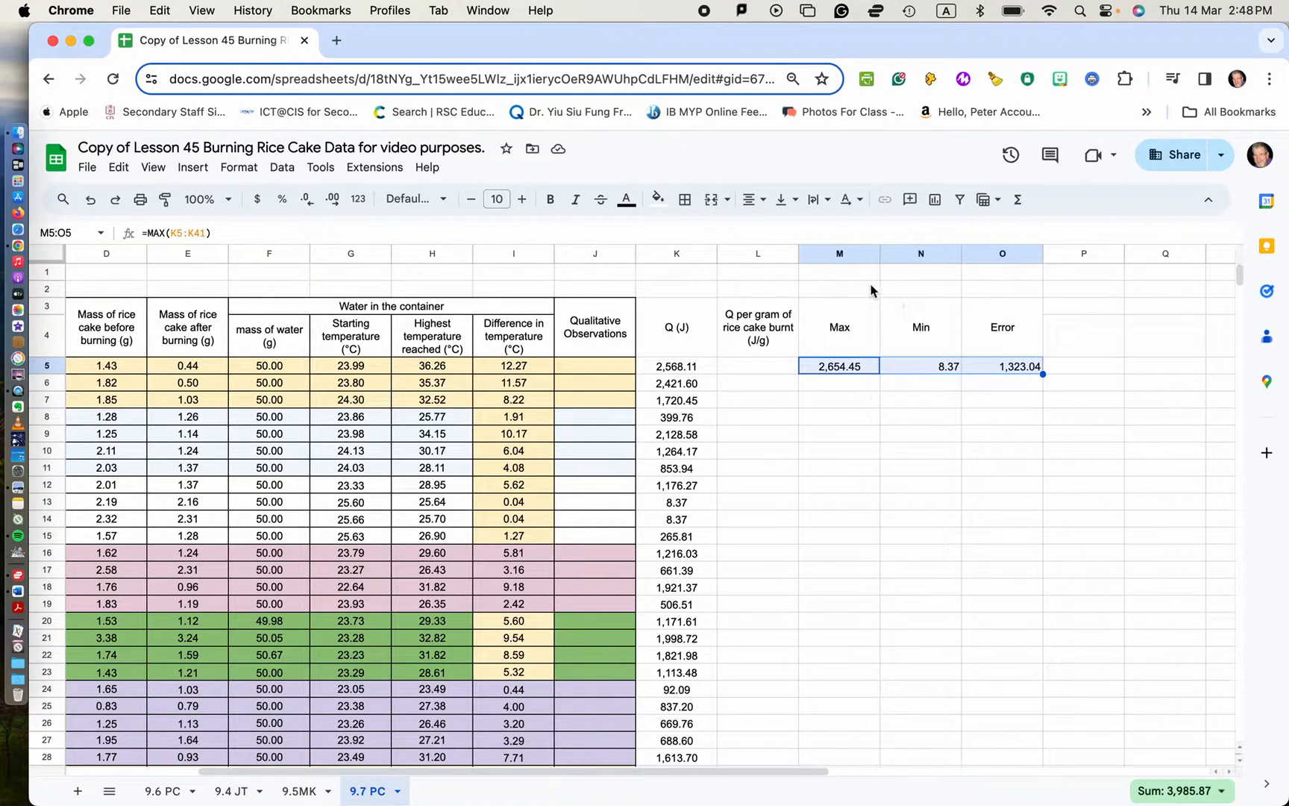
{"action": "left_click", "coordinate": [753, 200]}
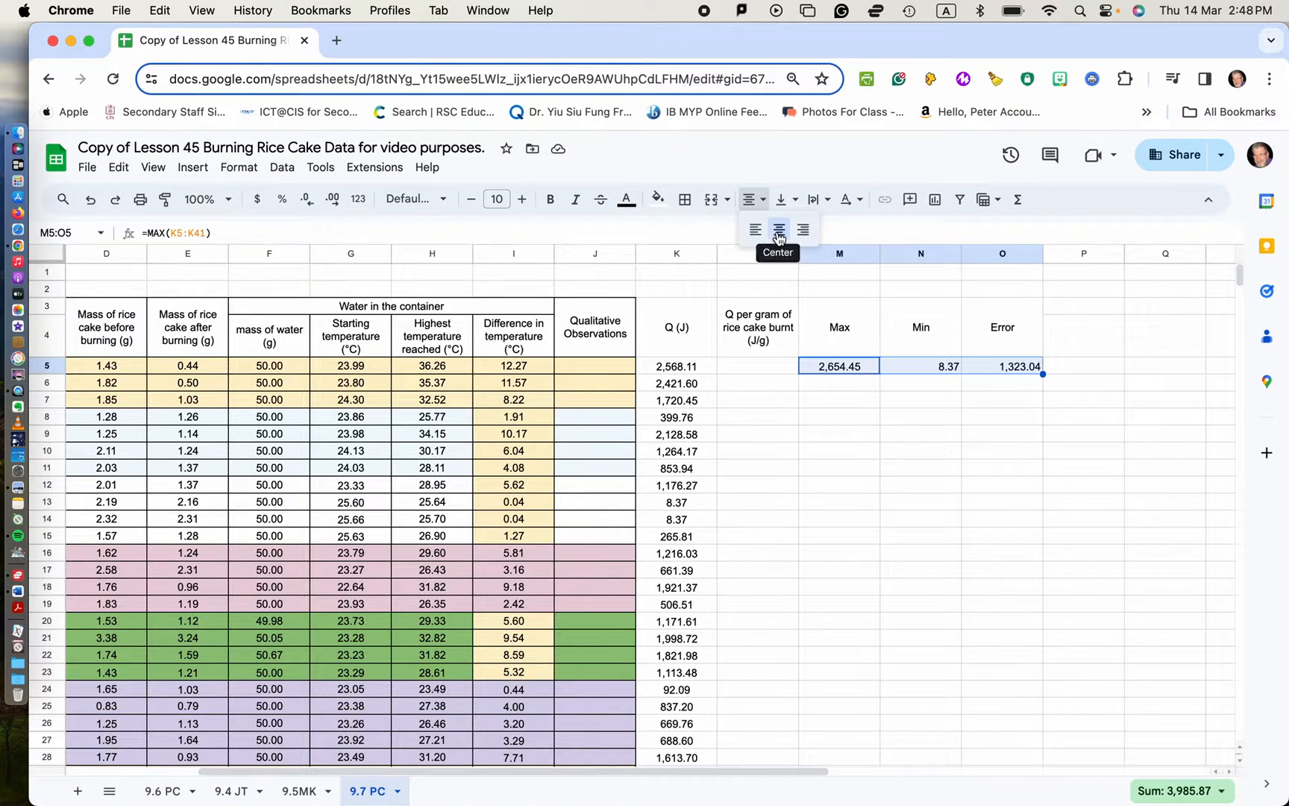
{"action": "left_click", "coordinate": [779, 229]}
{"action": "left_click", "coordinate": [1009, 453]}
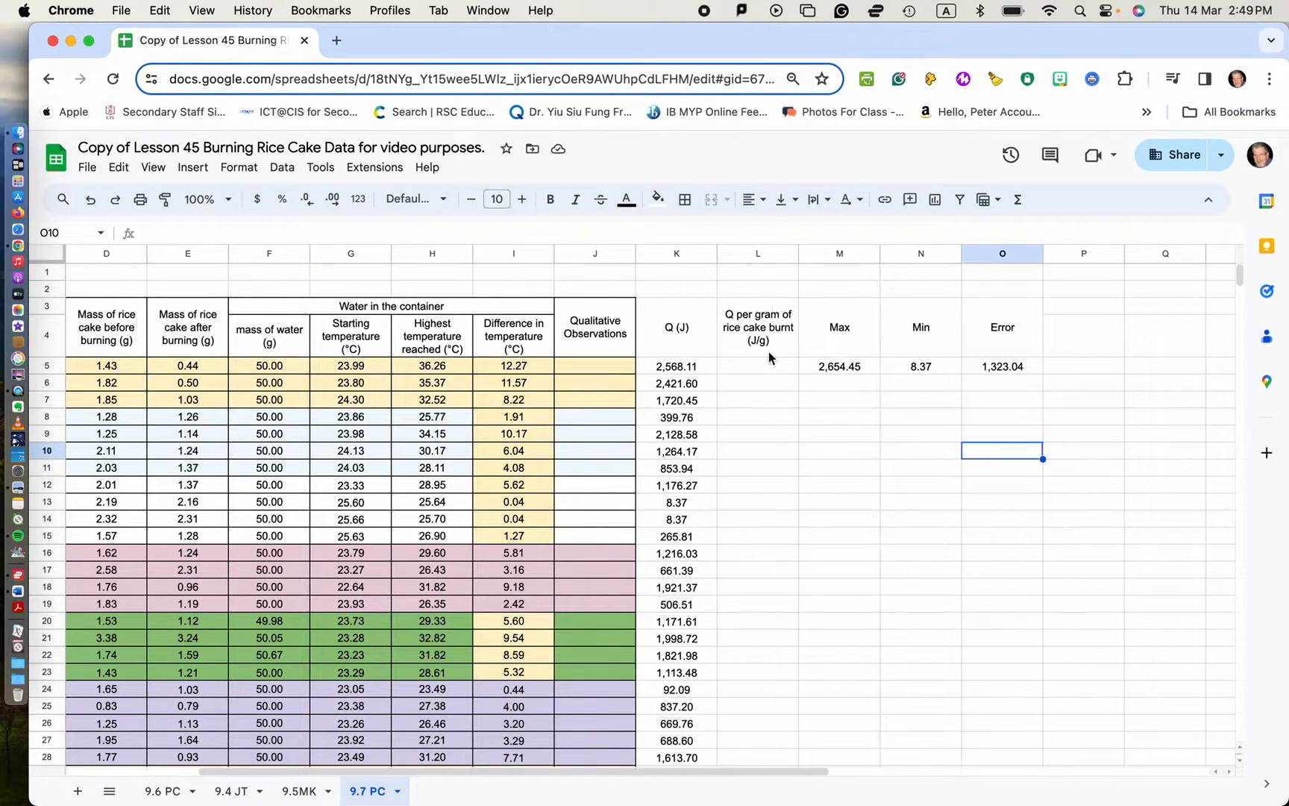
Enter the formula =K5/(D5-E5) in cell L5 to calculate the heat energy per gram of rice cake burnt.
{"action": "double_click", "coordinate": [725, 366]}
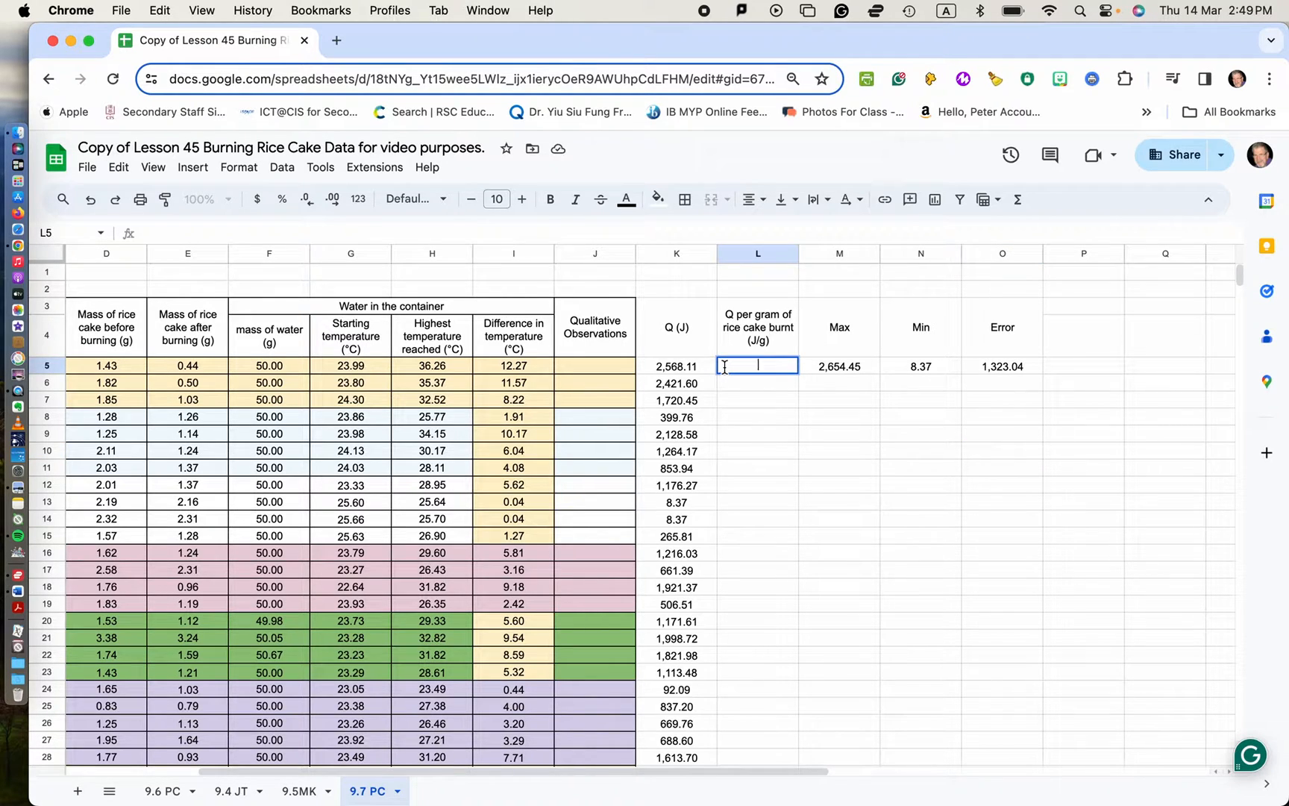
{"action": "type", "text": "="}
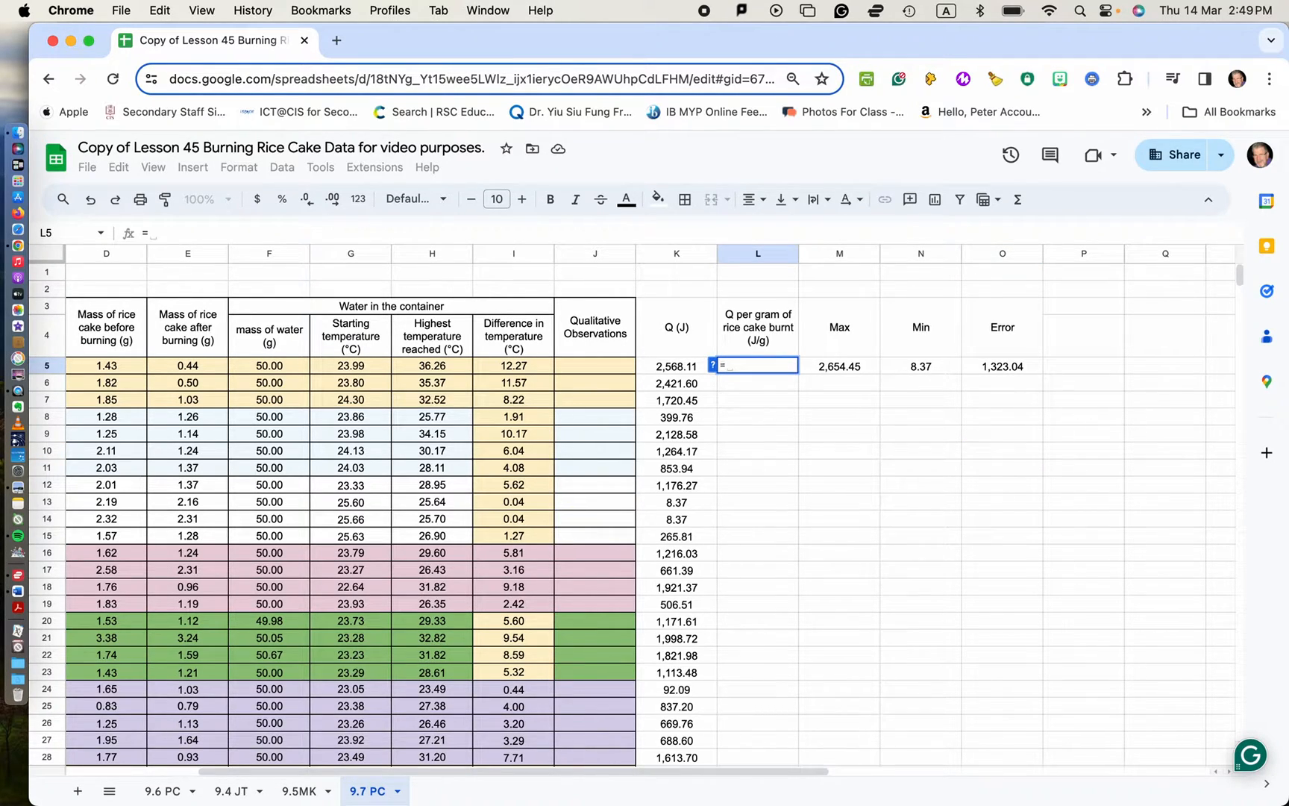
{"action": "left_click", "coordinate": [683, 373]}
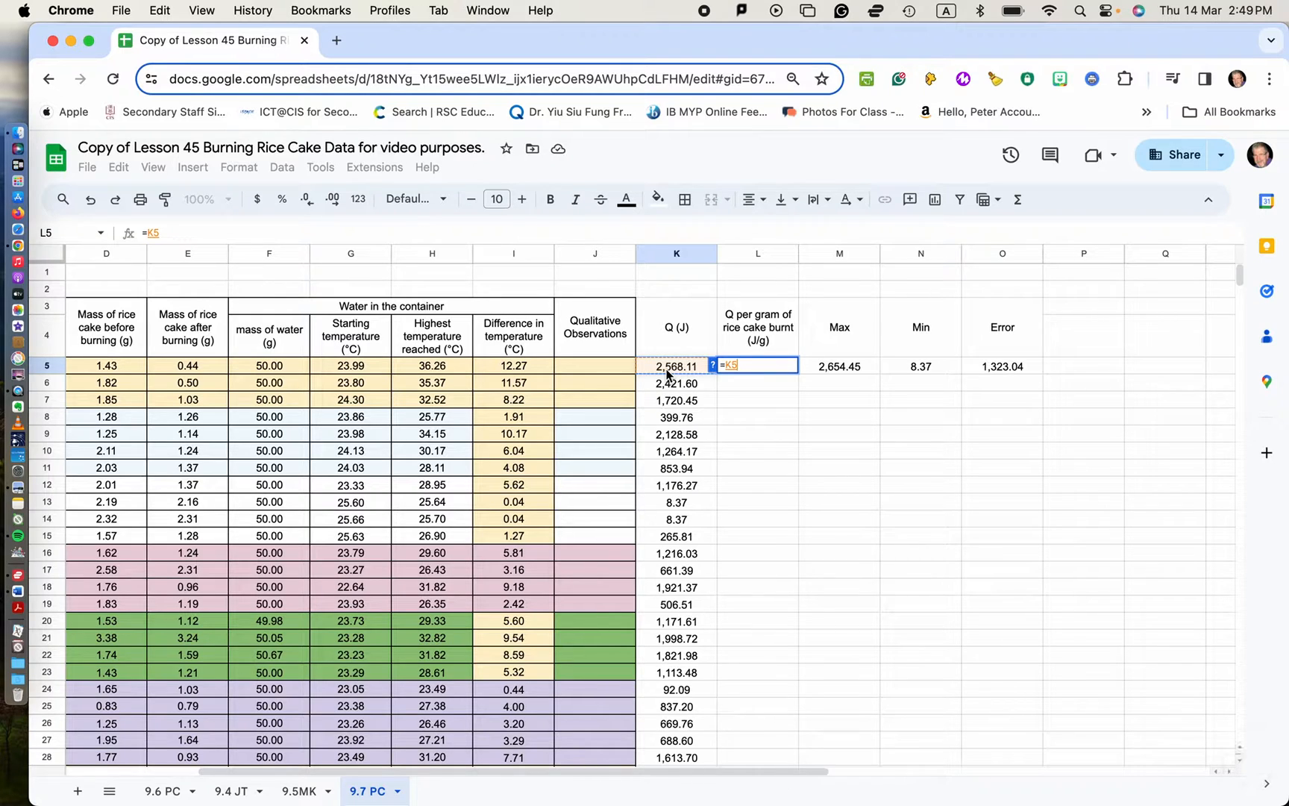
{"action": "type", "text": "/("}
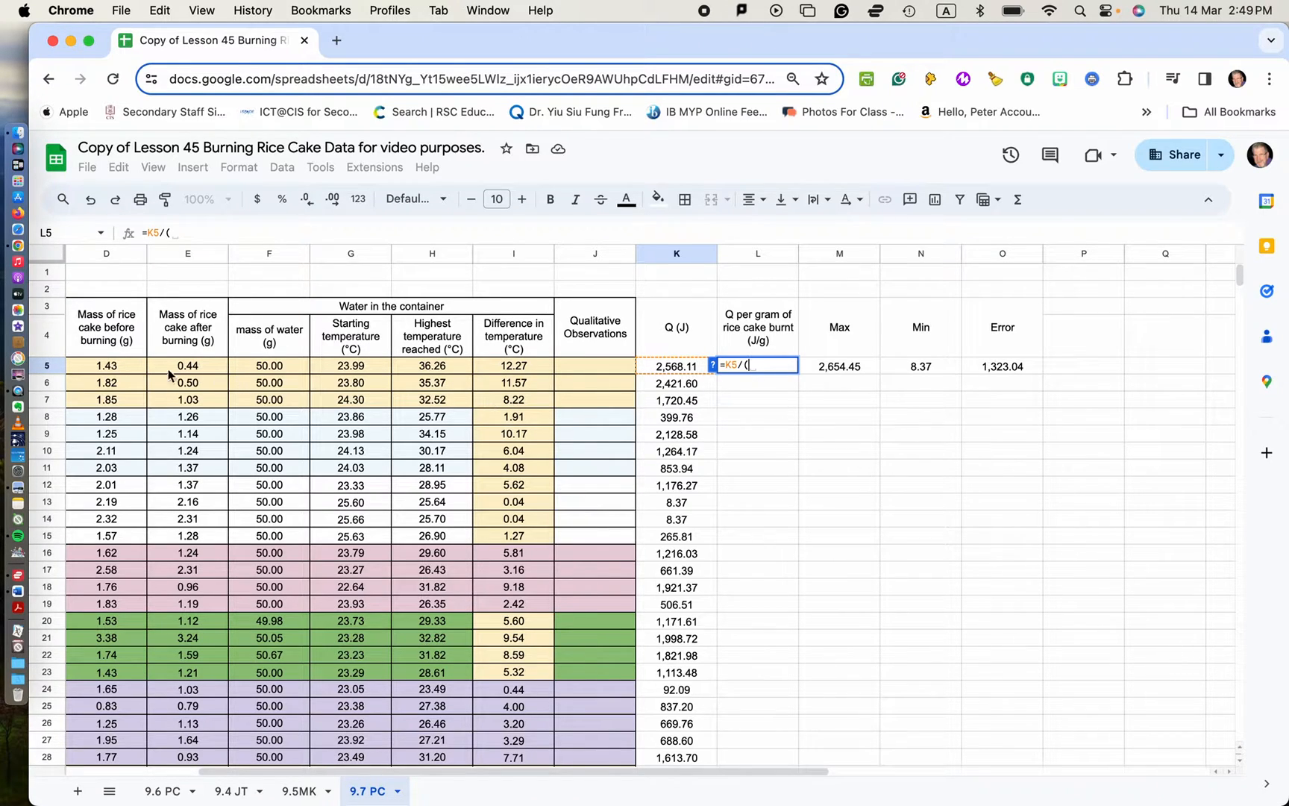
{"action": "left_click", "coordinate": [118, 366]}
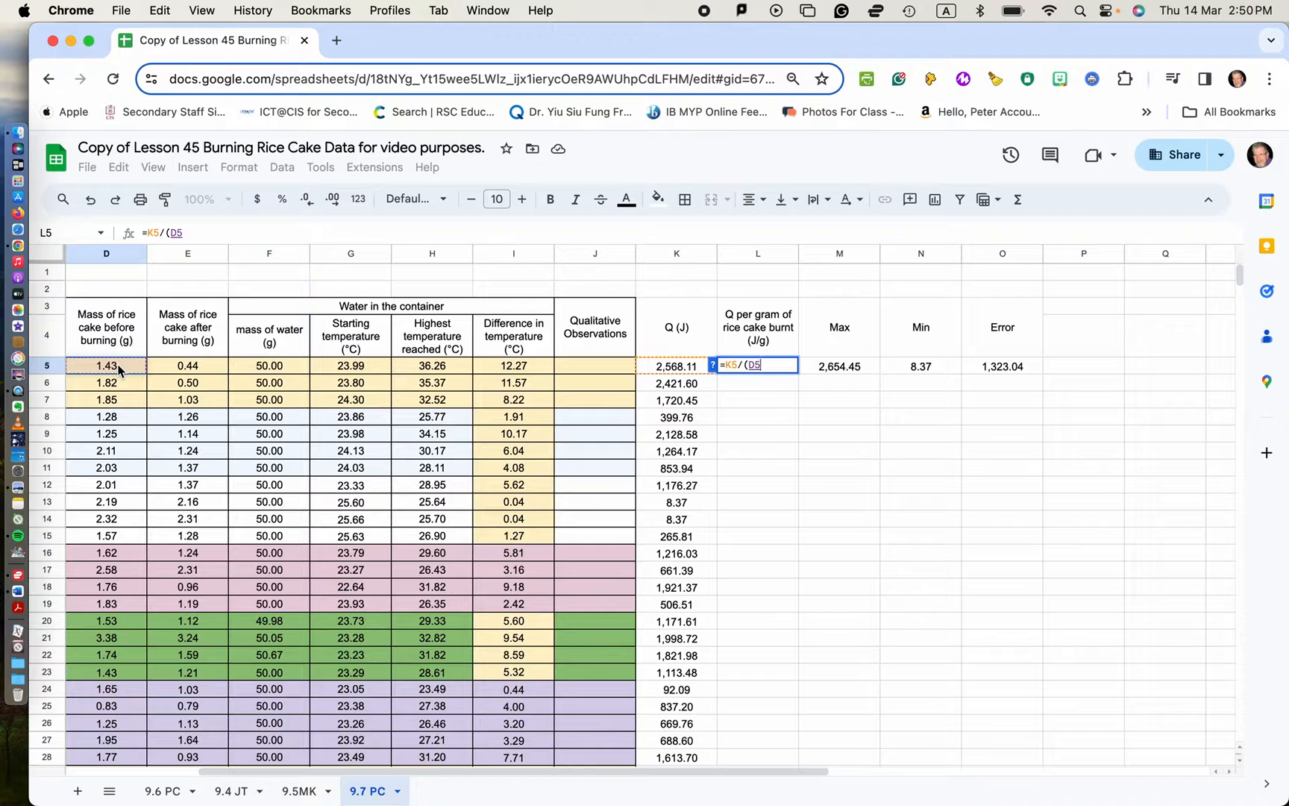
{"action": "type", "text": "-"}
{"action": "left_click", "coordinate": [179, 366]}
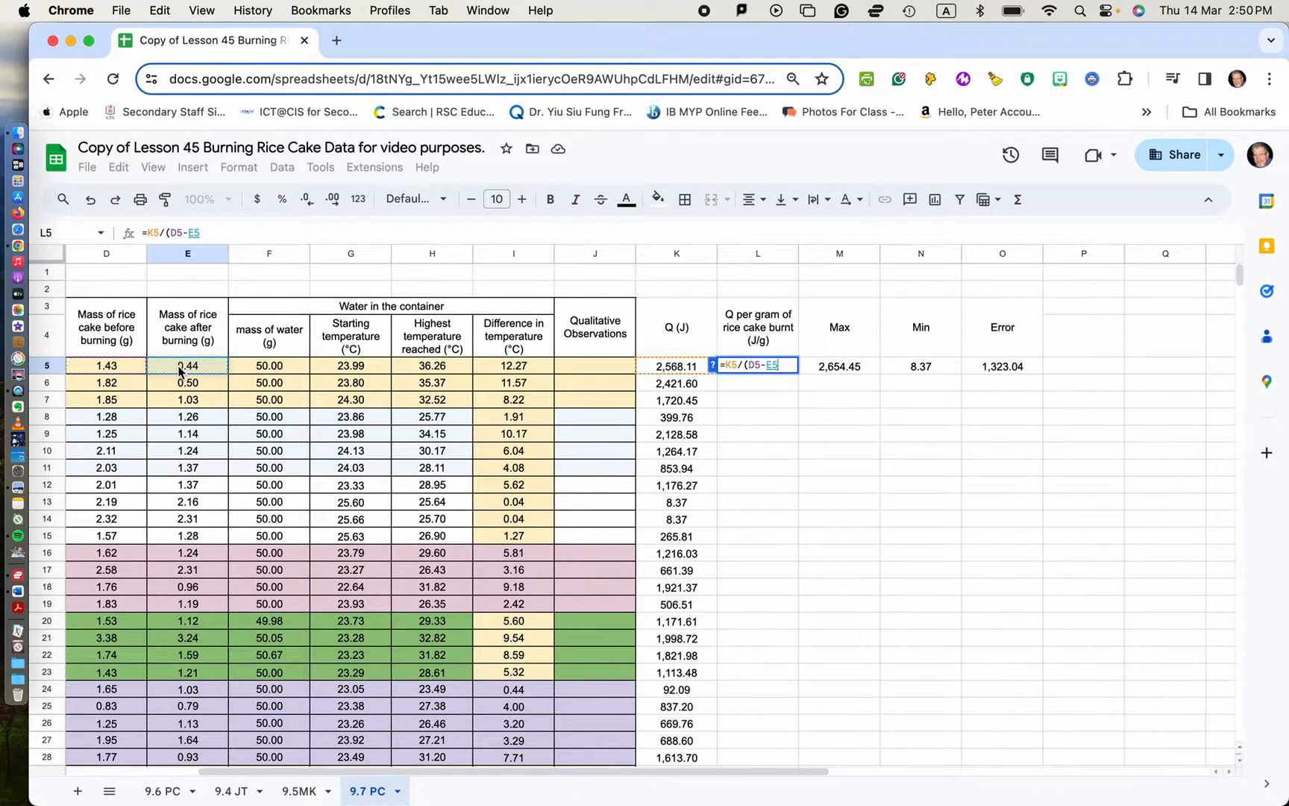
{"action": "type", "text": ")"}
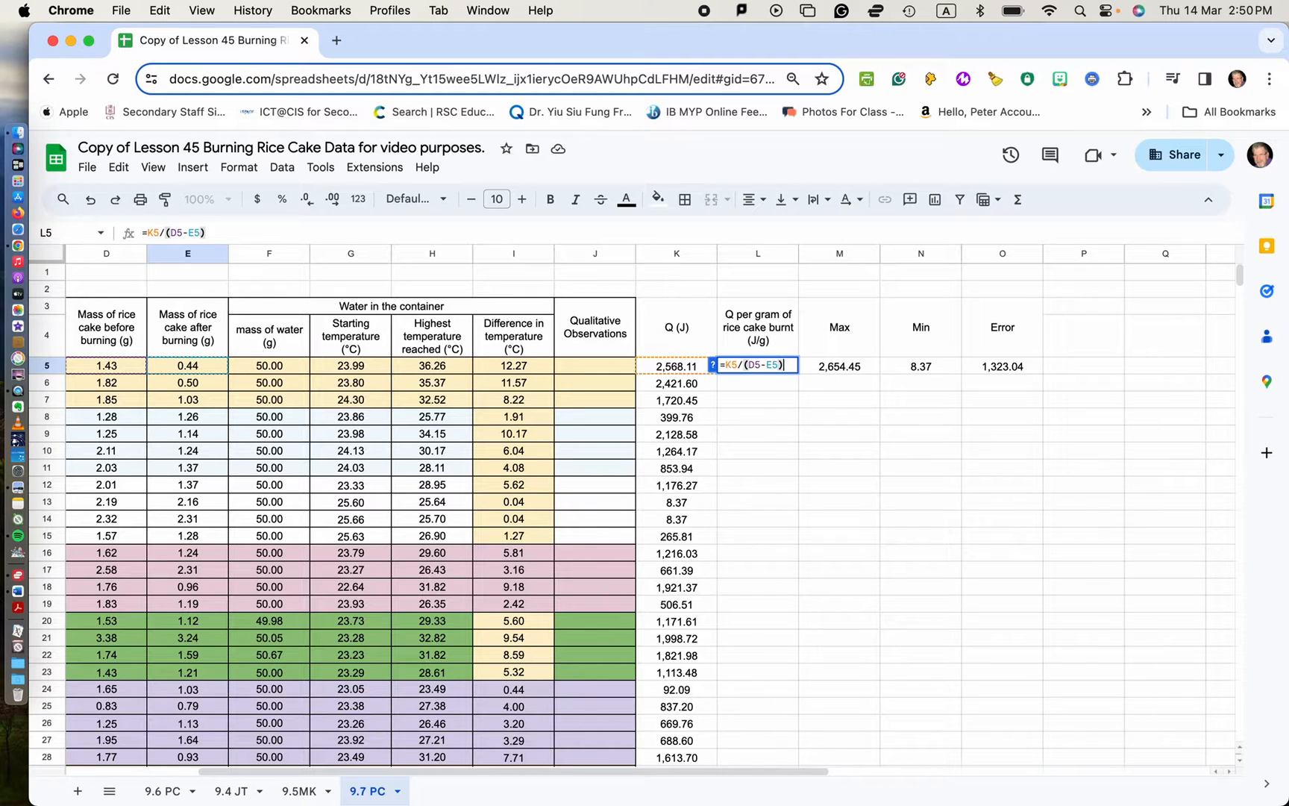
{"action": "key", "text": "Return"}
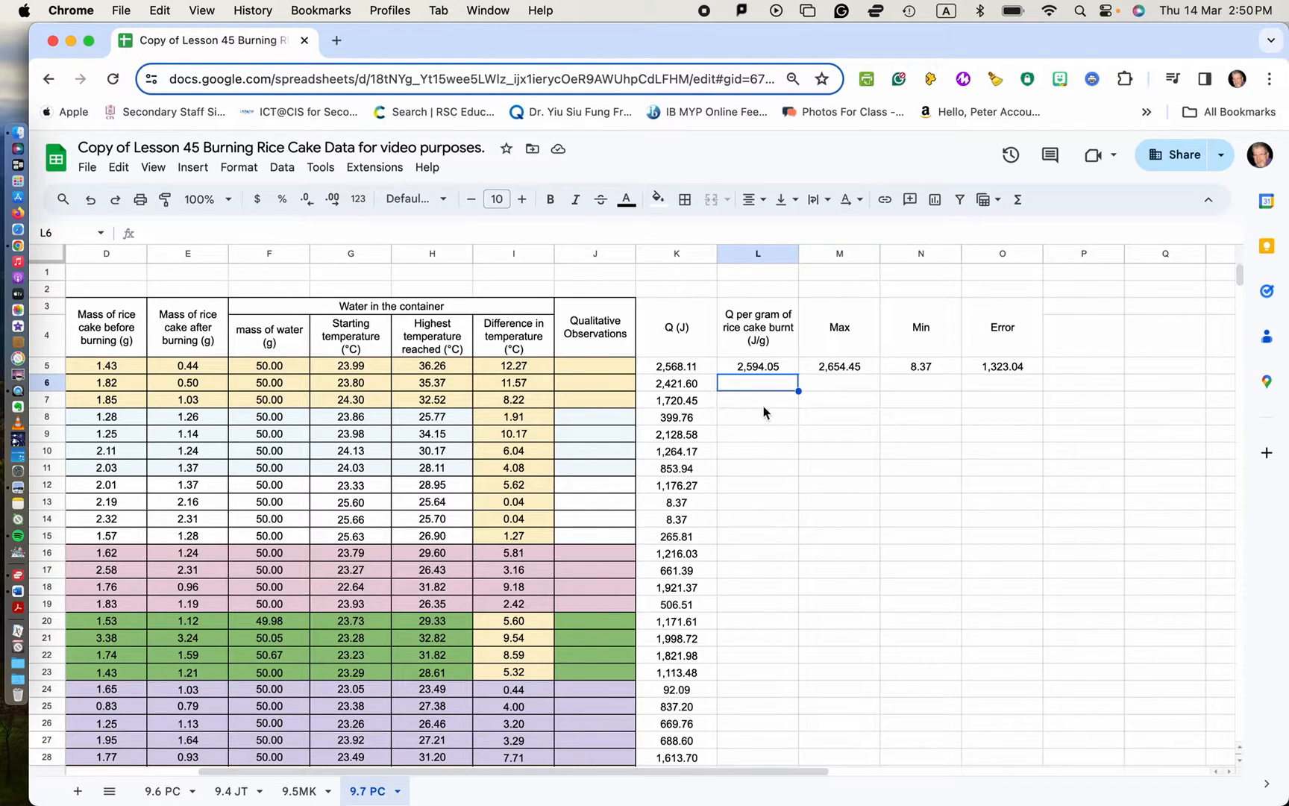
Fill the energy per gram formula from L5 down through L41.
{"action": "left_click", "coordinate": [777, 370]}
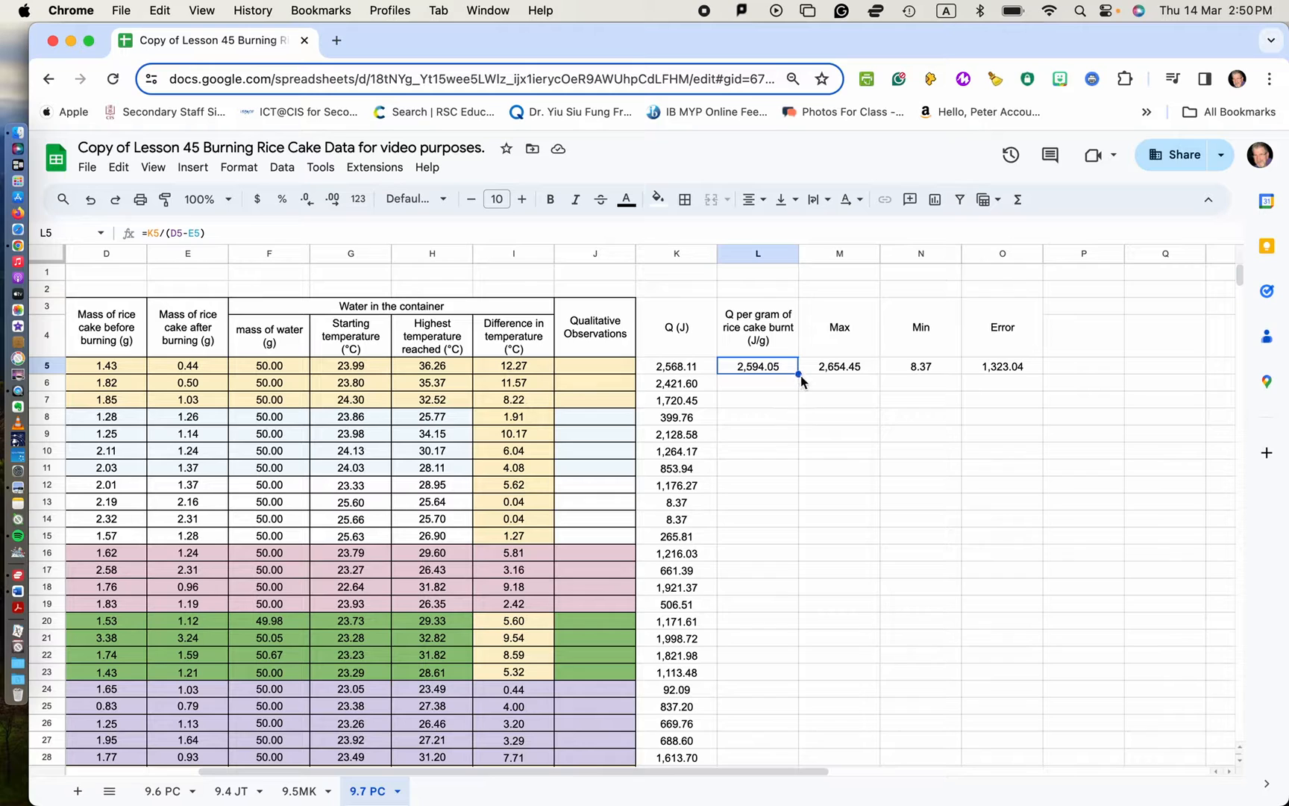
{"action": "left_click_drag", "start_coordinate": [798, 374], "coordinate": [782, 668]}
{"action": "scroll", "coordinate": [806, 656], "scroll_direction": "down", "scroll_amount": 3}
{"action": "scroll", "coordinate": [806, 655], "scroll_direction": "down", "scroll_amount": 5}
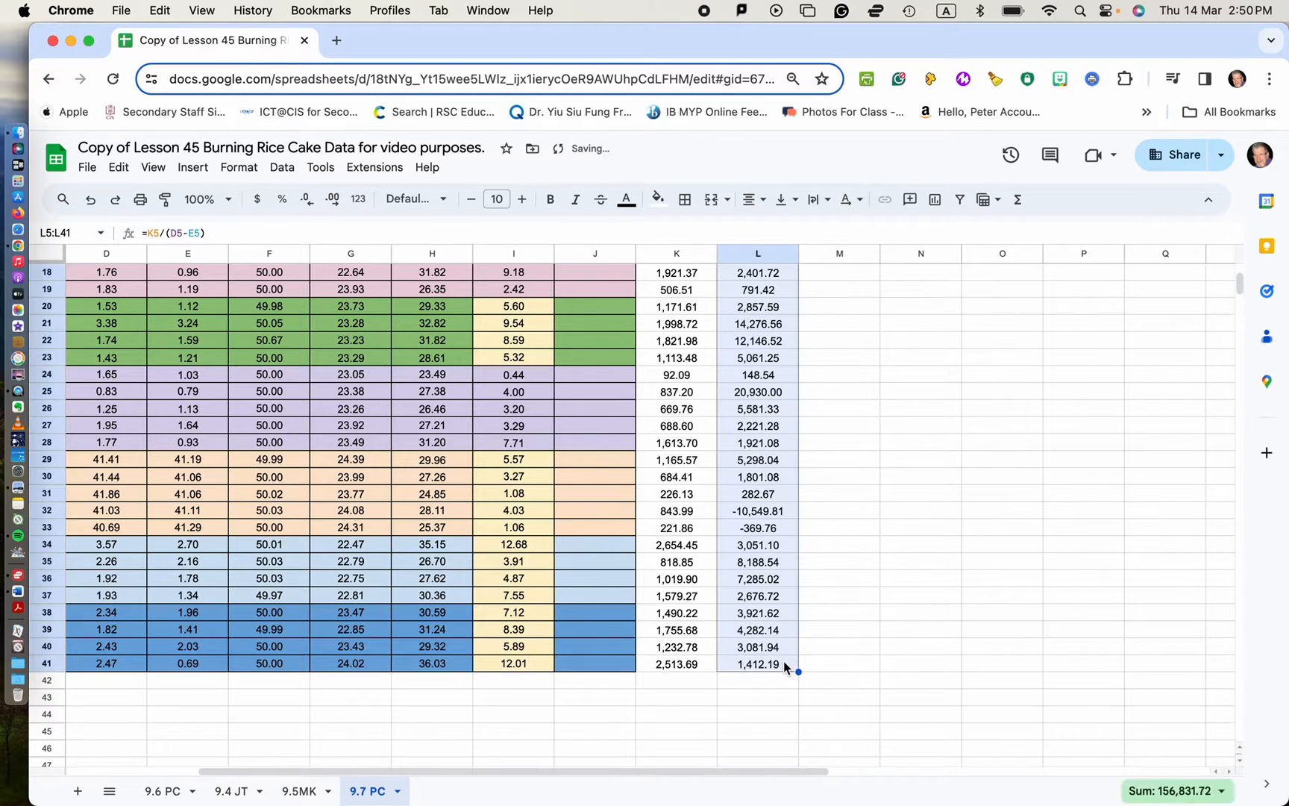
{"action": "left_click", "coordinate": [993, 600]}
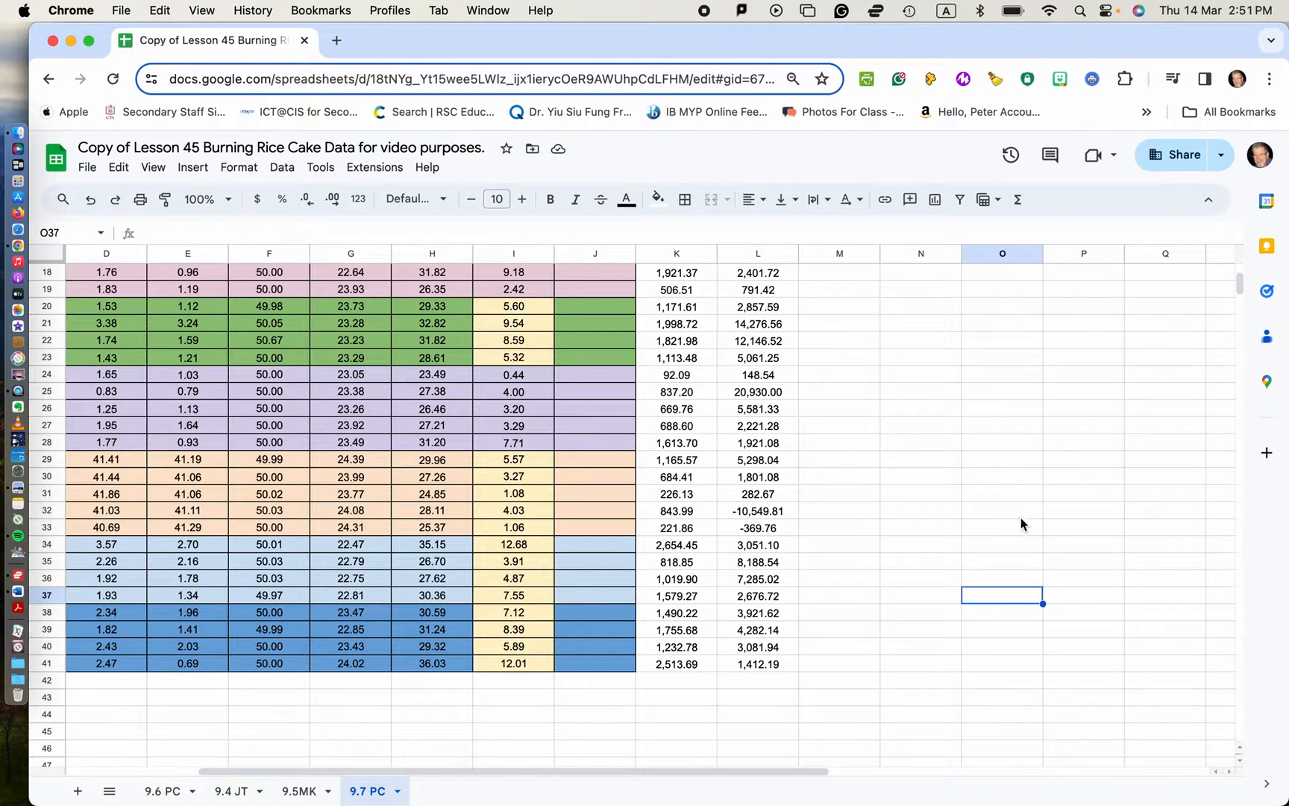
{"action": "scroll", "coordinate": [901, 619], "scroll_direction": "up", "scroll_amount": 4}
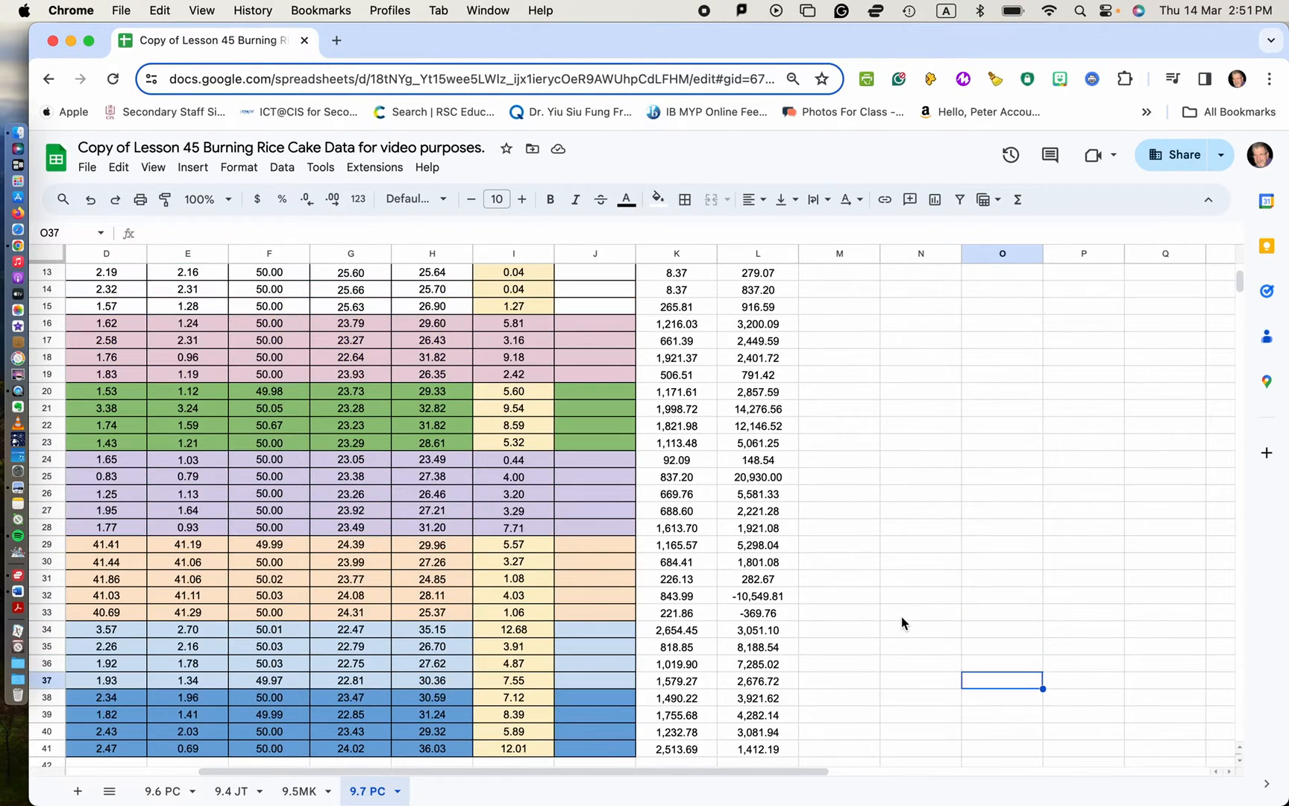
{"action": "scroll", "coordinate": [901, 619], "scroll_direction": "up", "scroll_amount": 3}
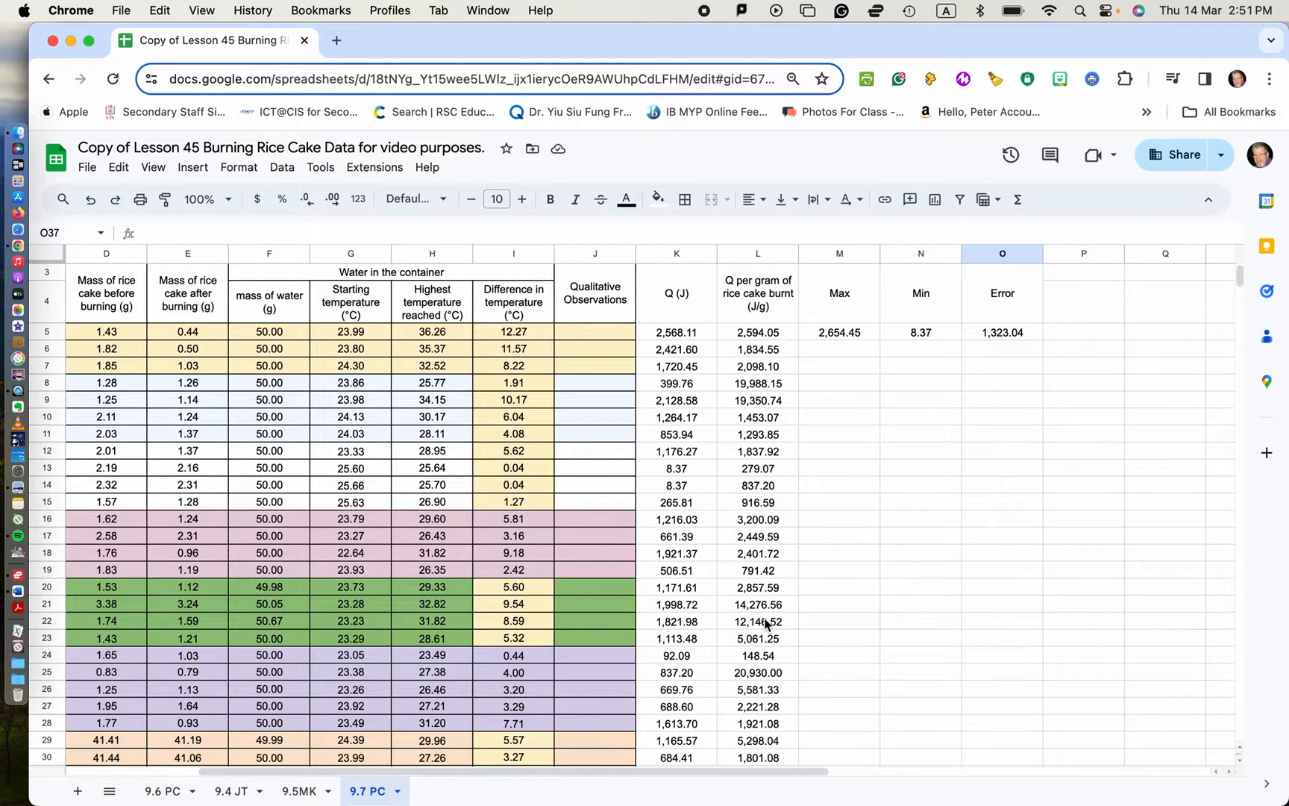
Apply all borders to the Q (J) and Q per gram columns, range K3:L41.
{"action": "scroll", "coordinate": [766, 623], "scroll_direction": "down", "scroll_amount": 4}
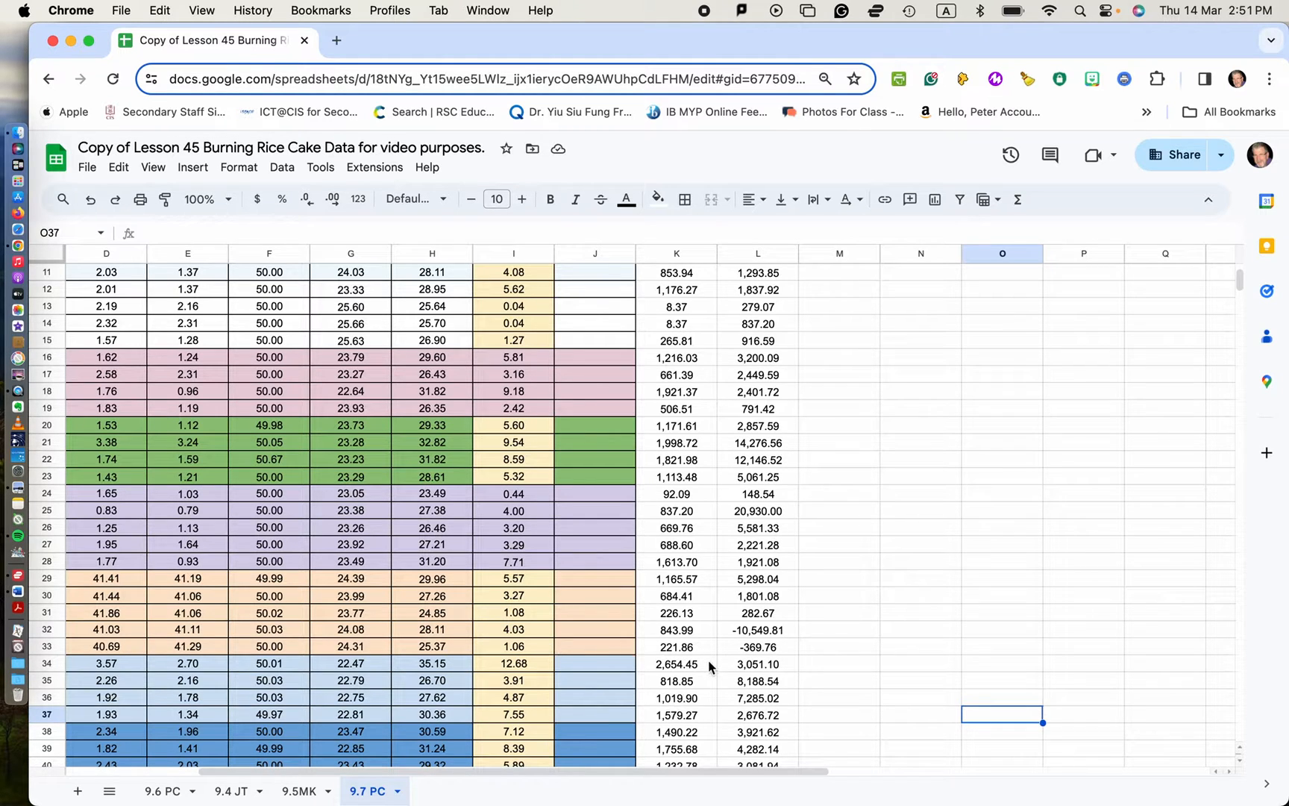
{"action": "scroll", "coordinate": [828, 638], "scroll_direction": "up", "scroll_amount": 5}
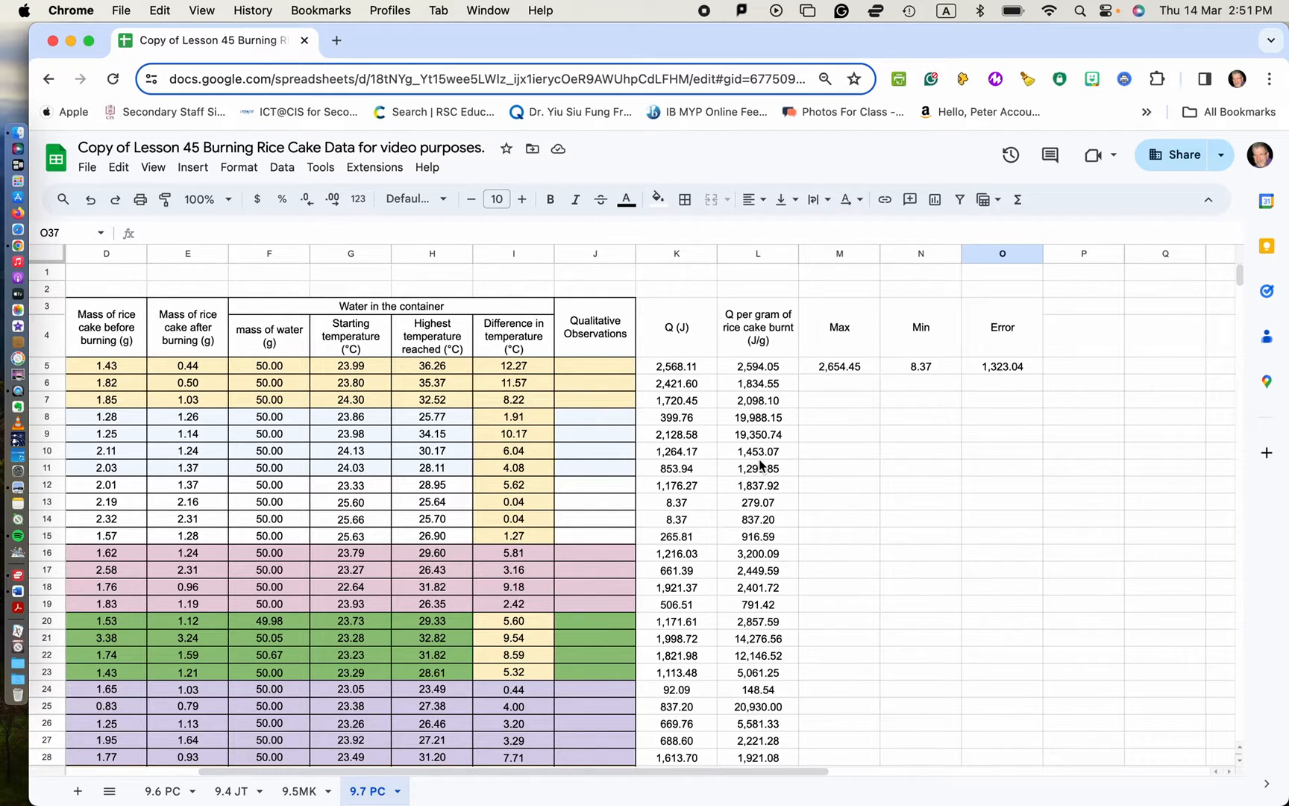
{"action": "left_click_drag", "start_coordinate": [658, 323], "coordinate": [743, 705]}
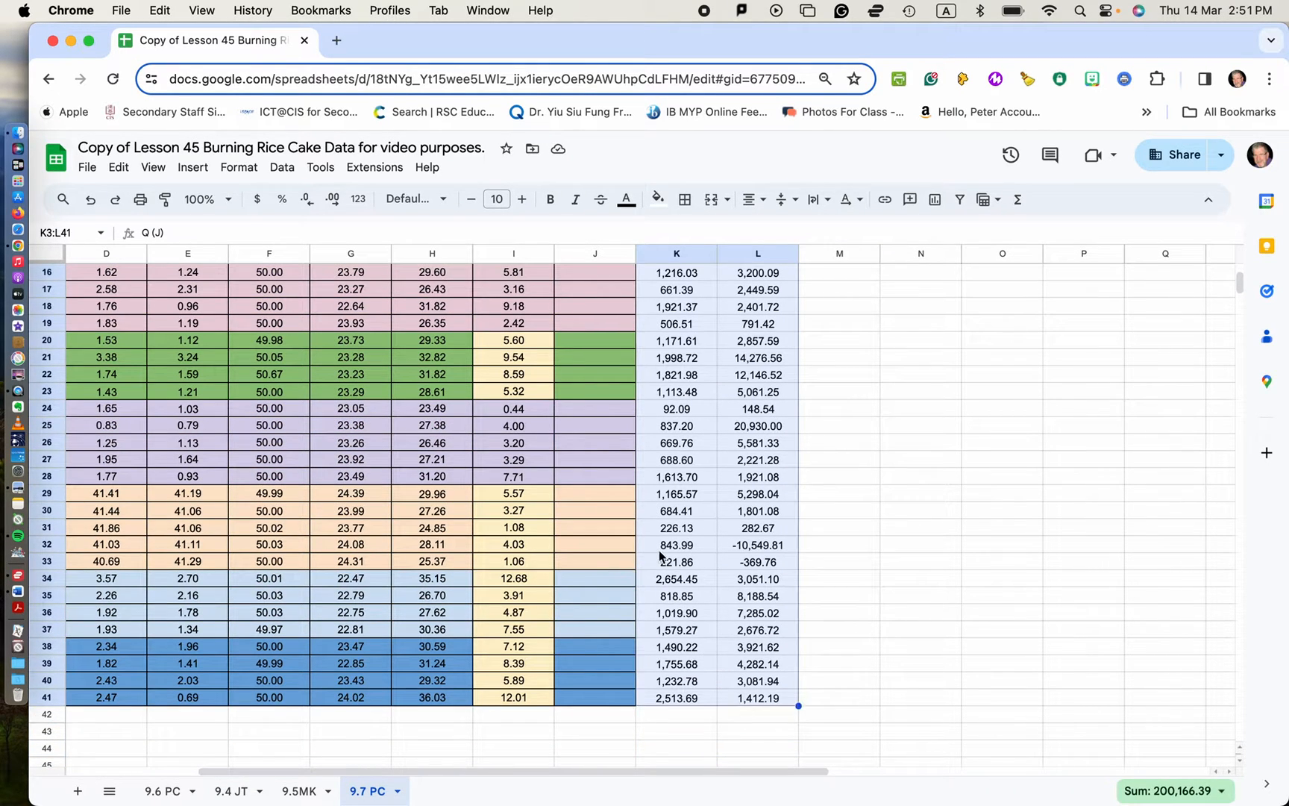
{"action": "left_click", "coordinate": [686, 201]}
{"action": "left_click", "coordinate": [693, 233]}
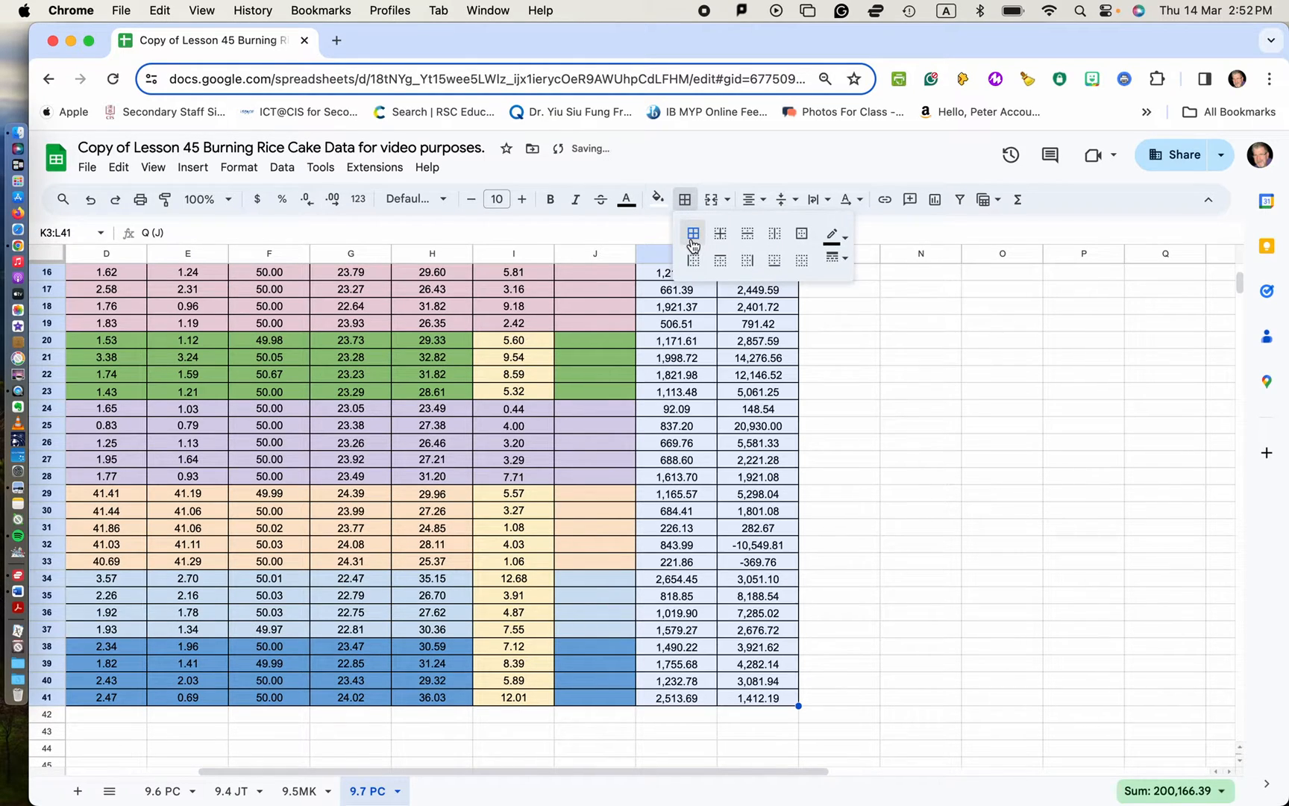
{"action": "left_click", "coordinate": [846, 462]}
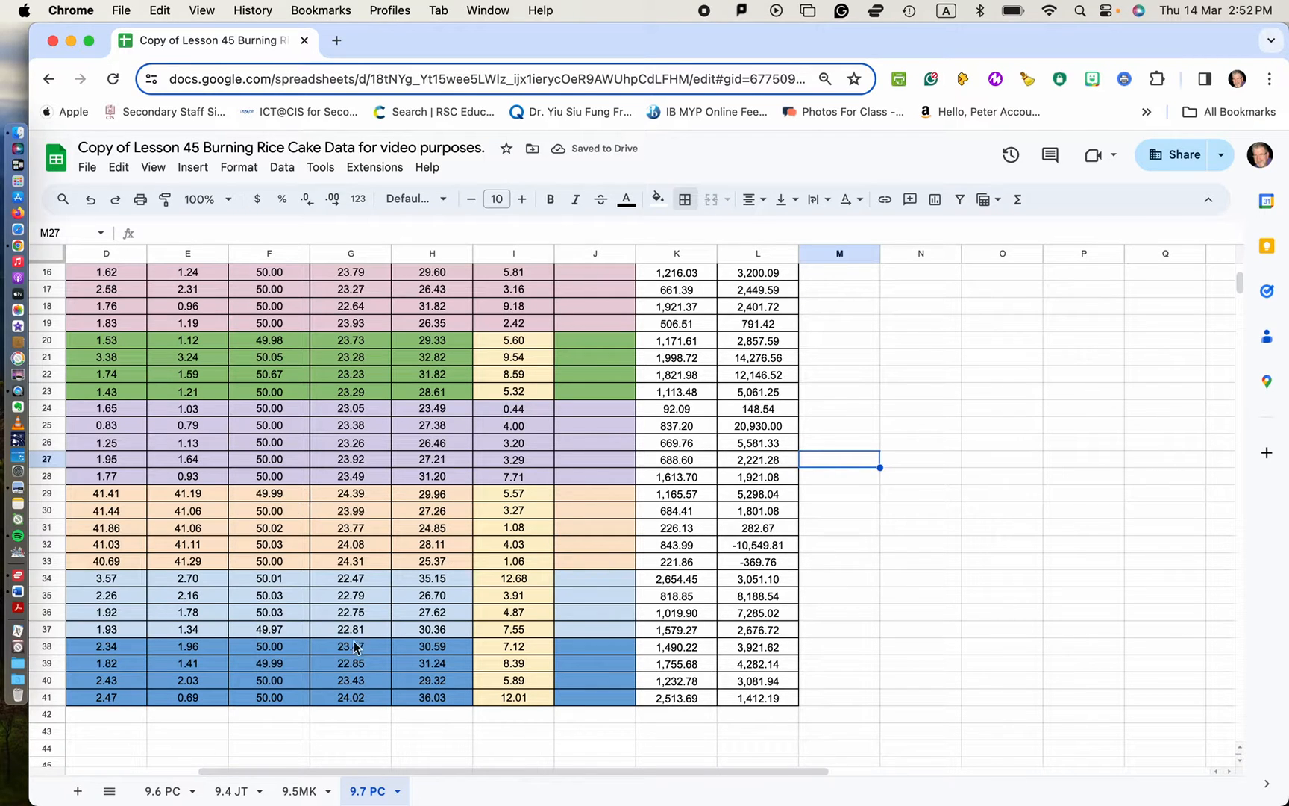
Examine the Q and Q per gram results in columns K and L against each group's mass and temperature data.
{"action": "scroll", "coordinate": [598, 504], "scroll_direction": "up", "scroll_amount": 5}
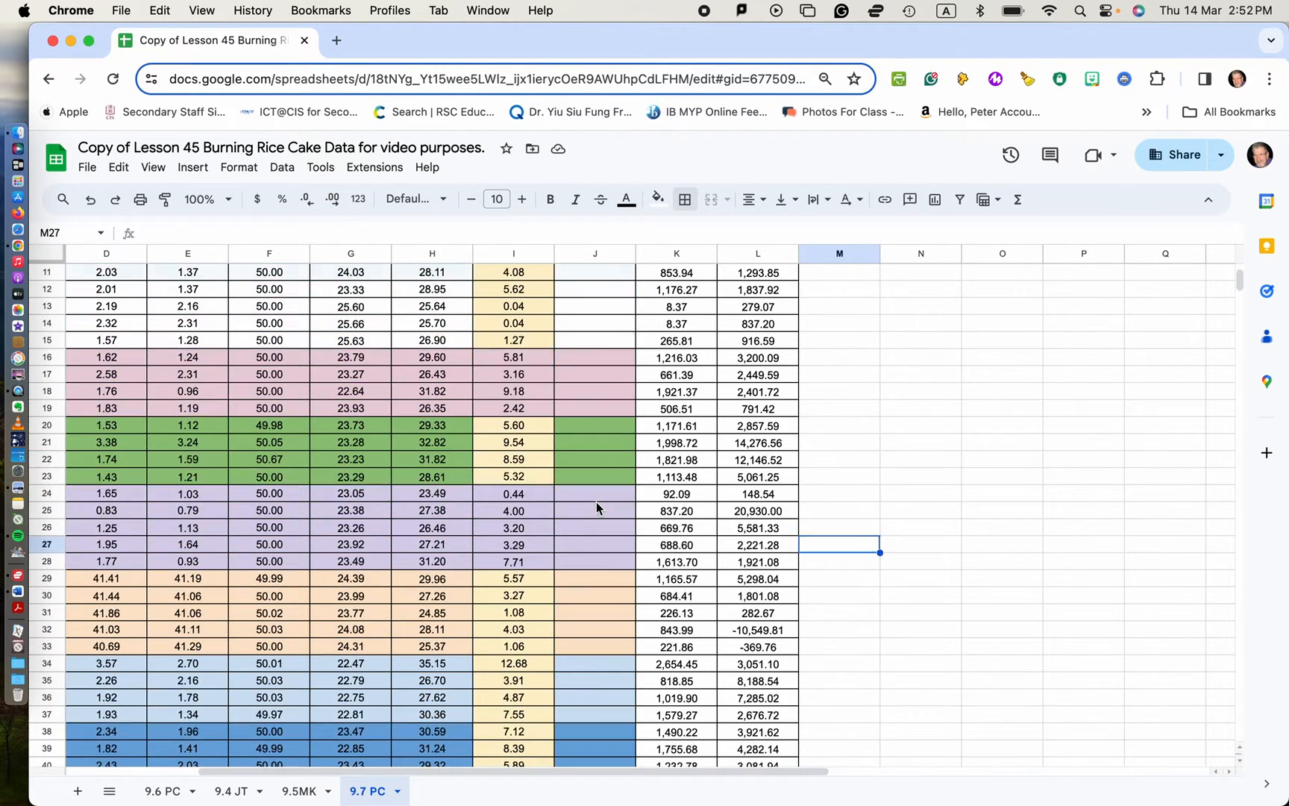
{"action": "scroll", "coordinate": [596, 501], "scroll_direction": "up", "scroll_amount": 2}
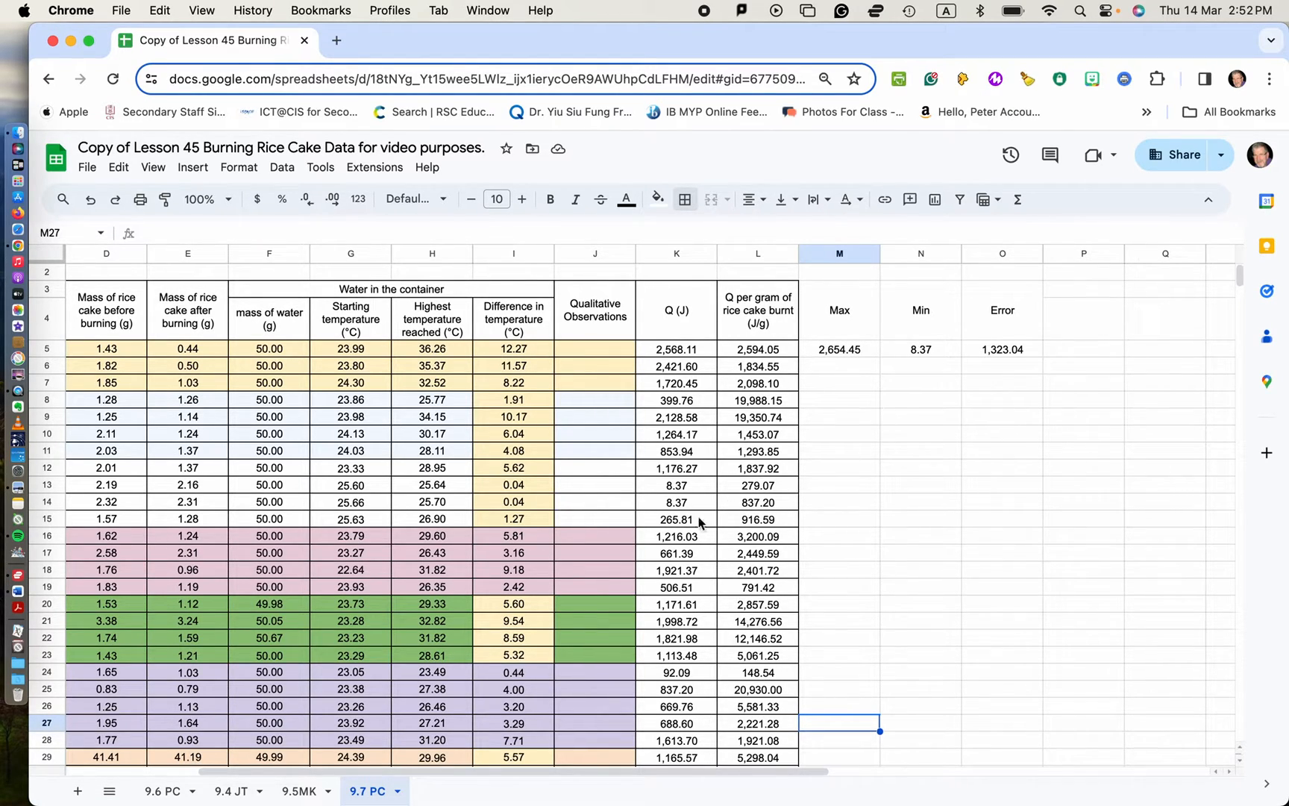
{"action": "scroll", "coordinate": [684, 561], "scroll_direction": "down", "scroll_amount": 2}
{"action": "scroll", "coordinate": [684, 560], "scroll_direction": "left", "scroll_amount": 2}
{"action": "scroll", "coordinate": [684, 560], "scroll_direction": "down", "scroll_amount": 5}
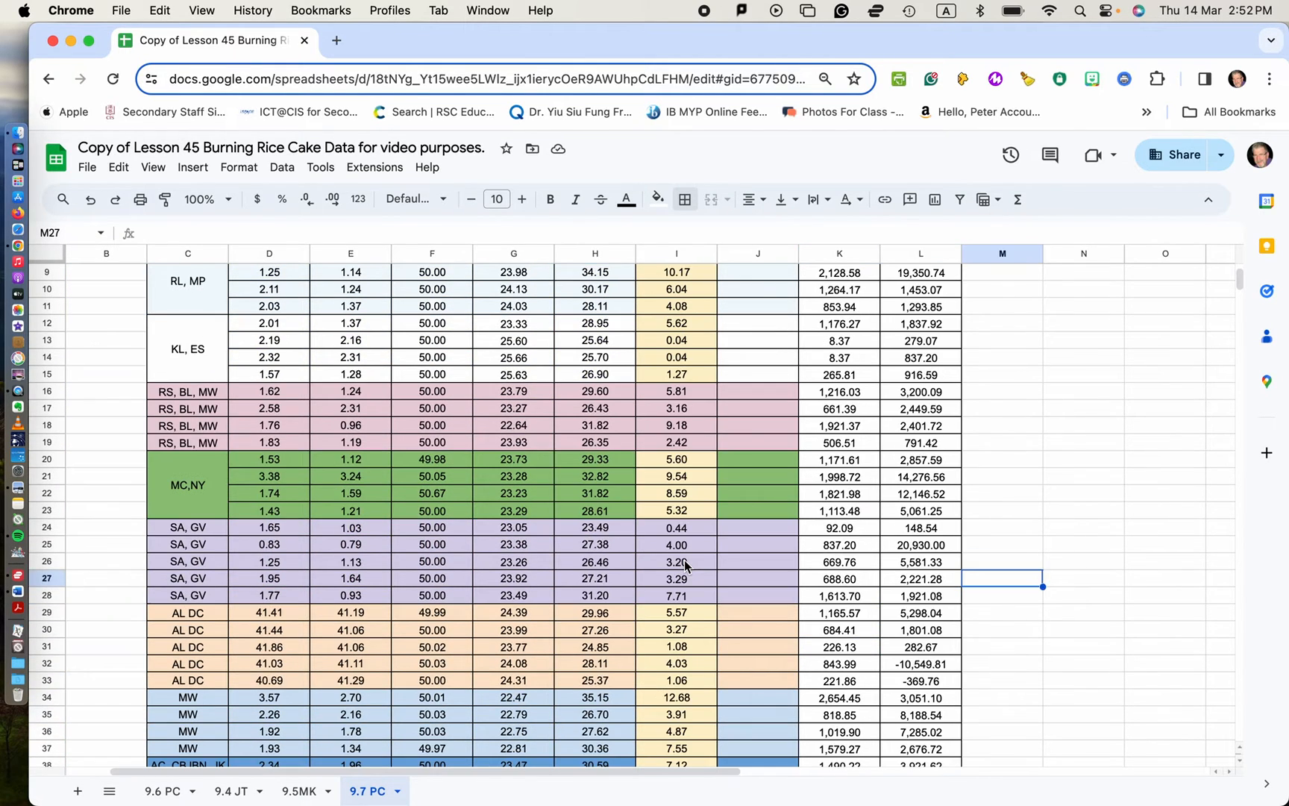
{"action": "scroll", "coordinate": [684, 560], "scroll_direction": "down", "scroll_amount": 4}
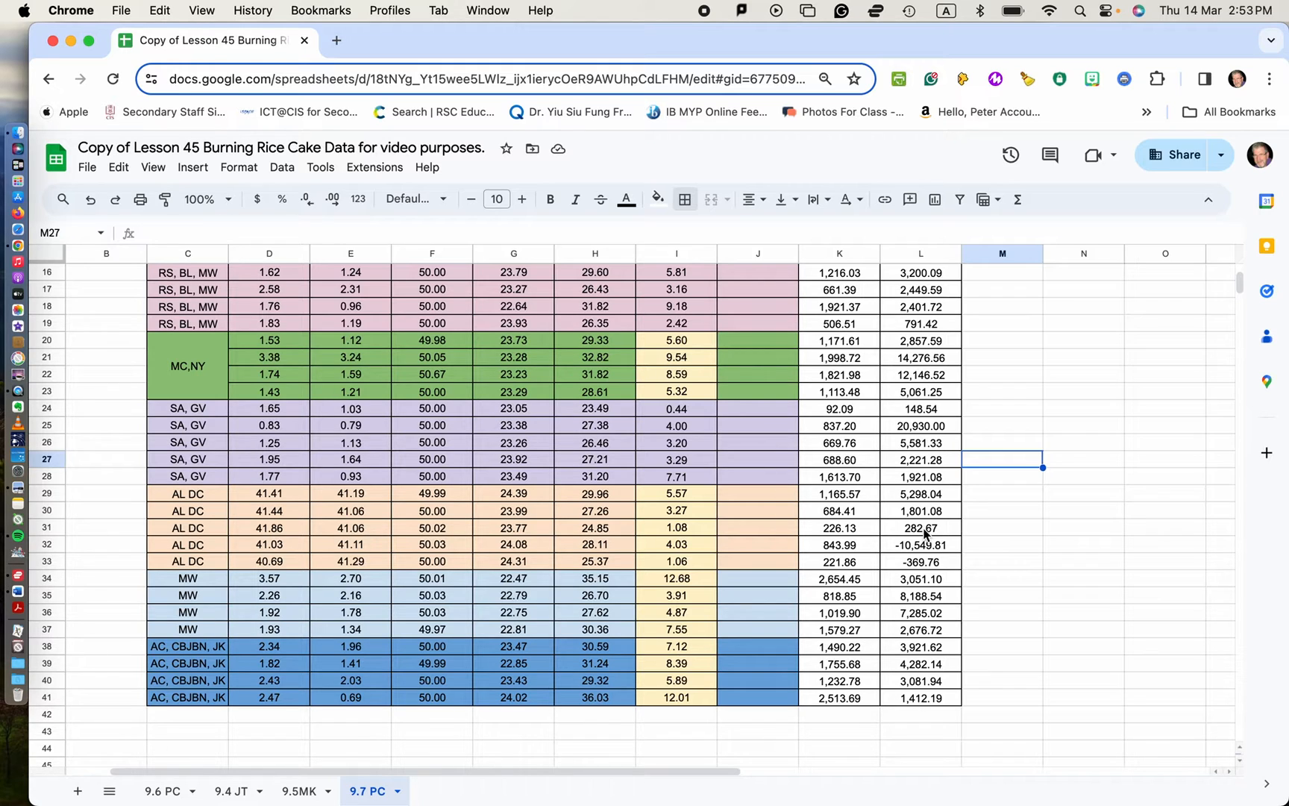
{"action": "scroll", "coordinate": [925, 531], "scroll_direction": "up", "scroll_amount": 6}
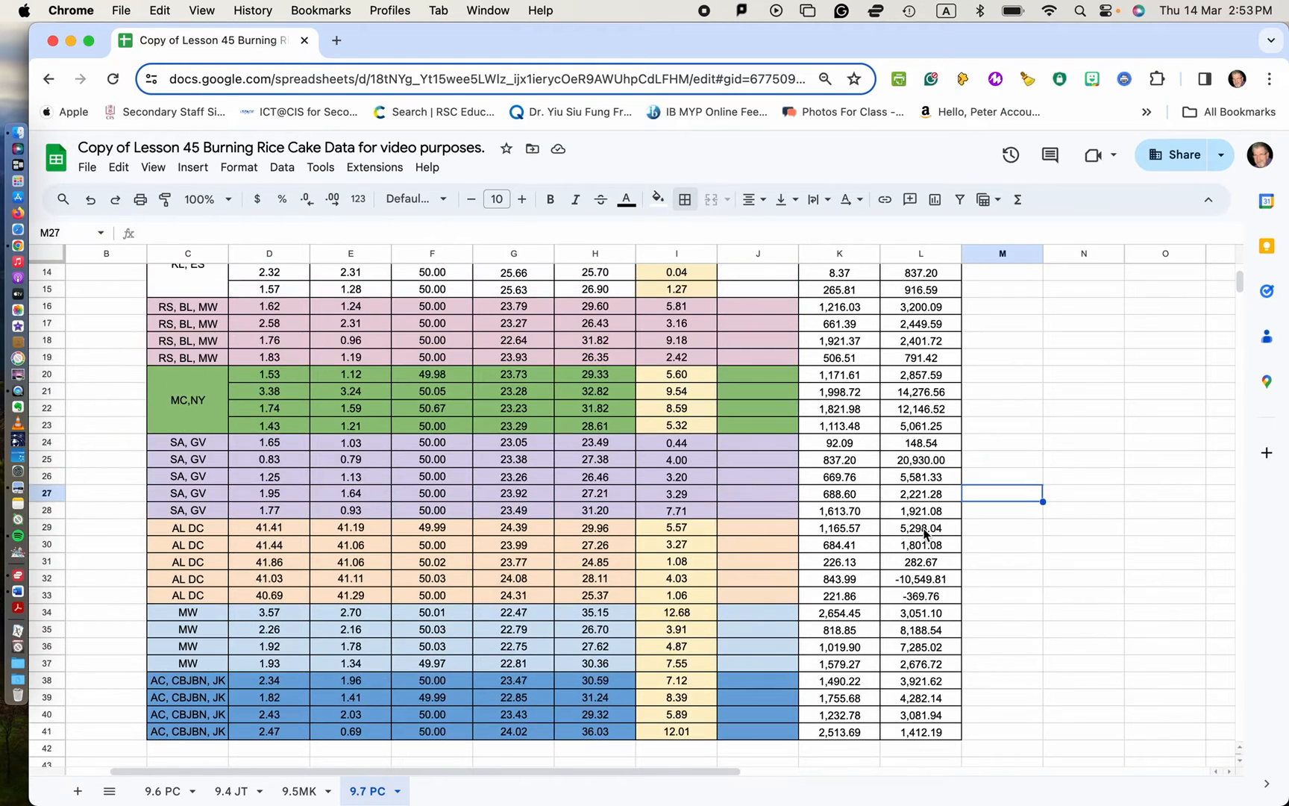
{"action": "scroll", "coordinate": [925, 531], "scroll_direction": "up", "scroll_amount": 1}
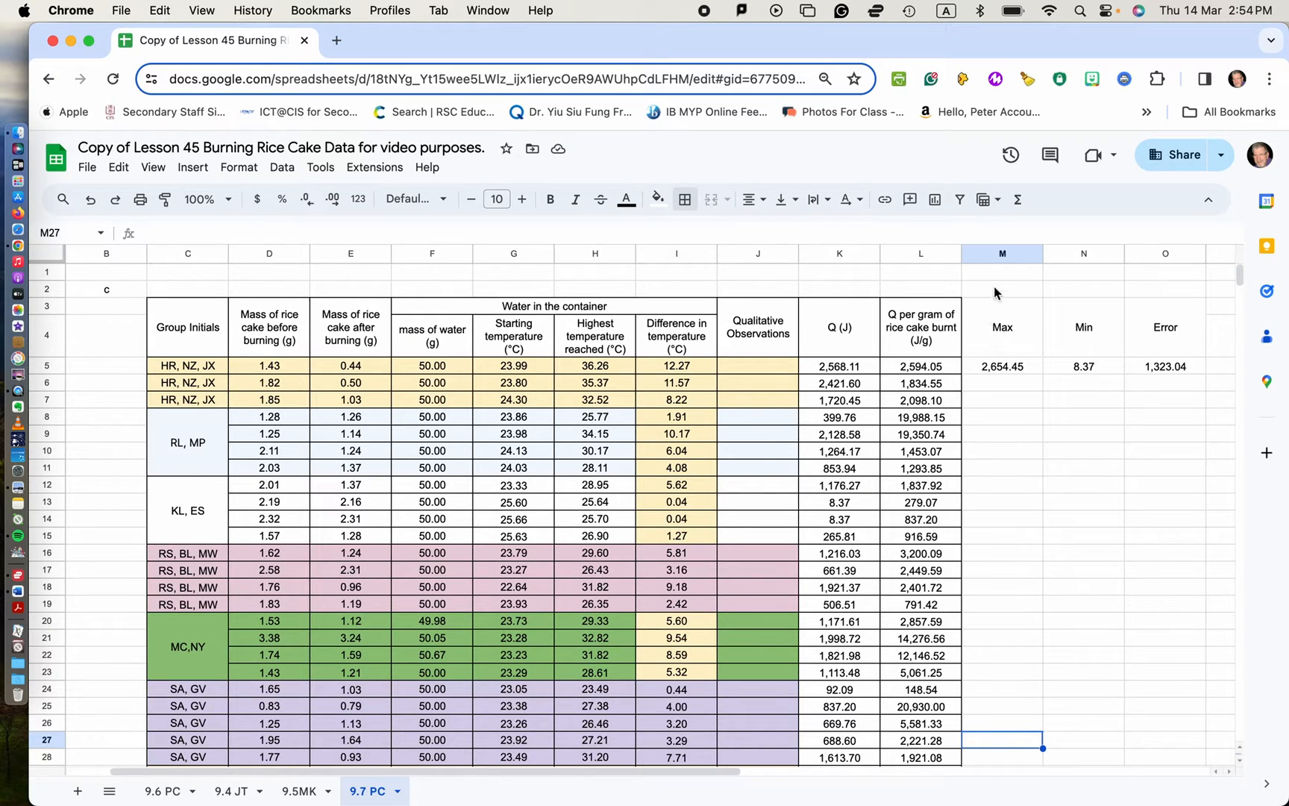
Insert one column before the Max column and merge its header cells M3:M4.
{"action": "left_click", "coordinate": [991, 254]}
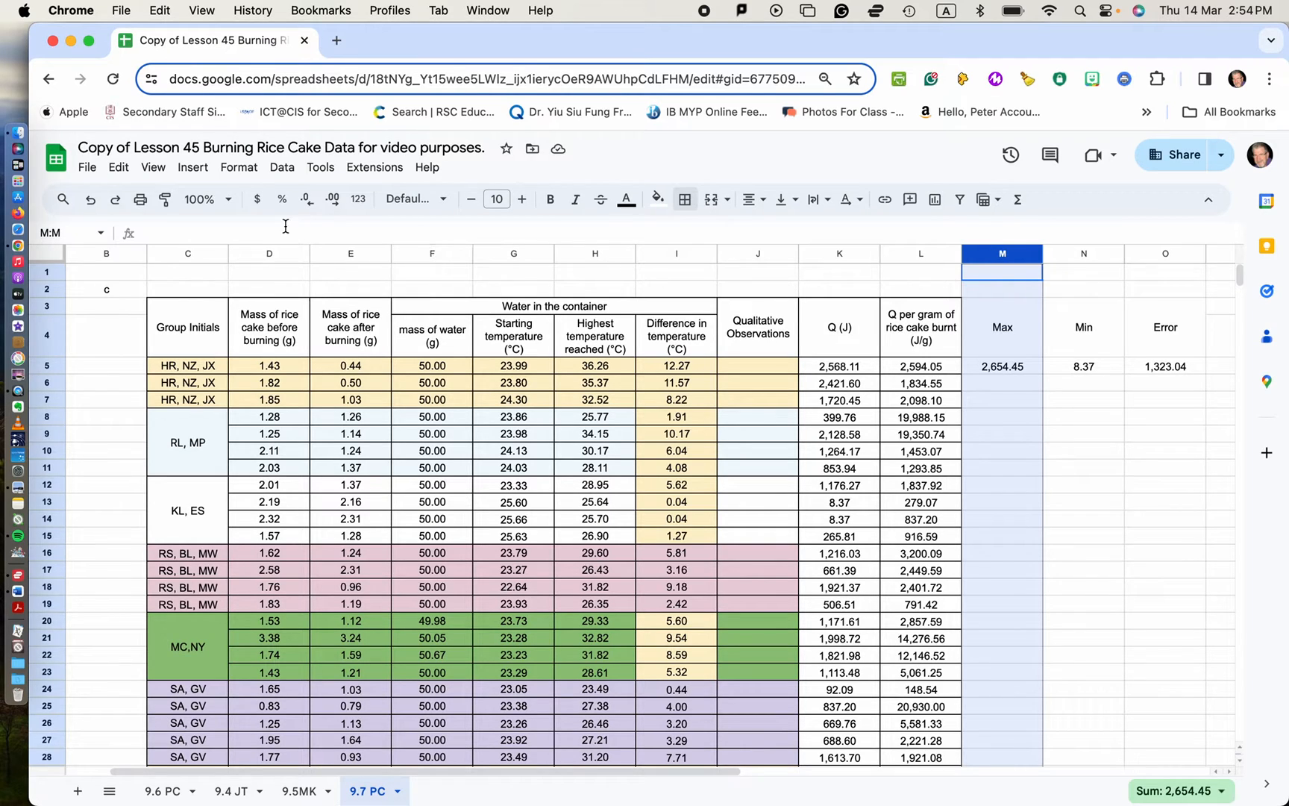
{"action": "left_click", "coordinate": [192, 167]}
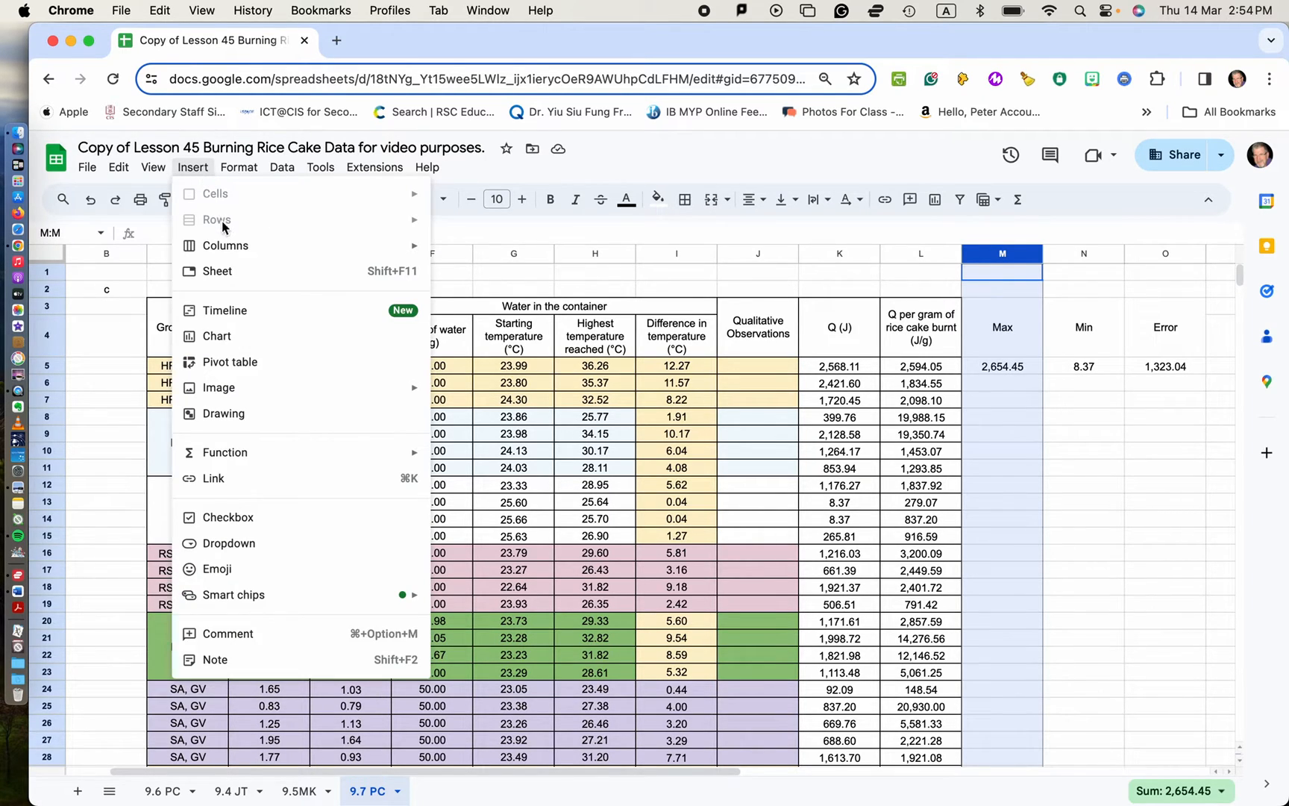
{"action": "mouse_move", "coordinate": [236, 255]}
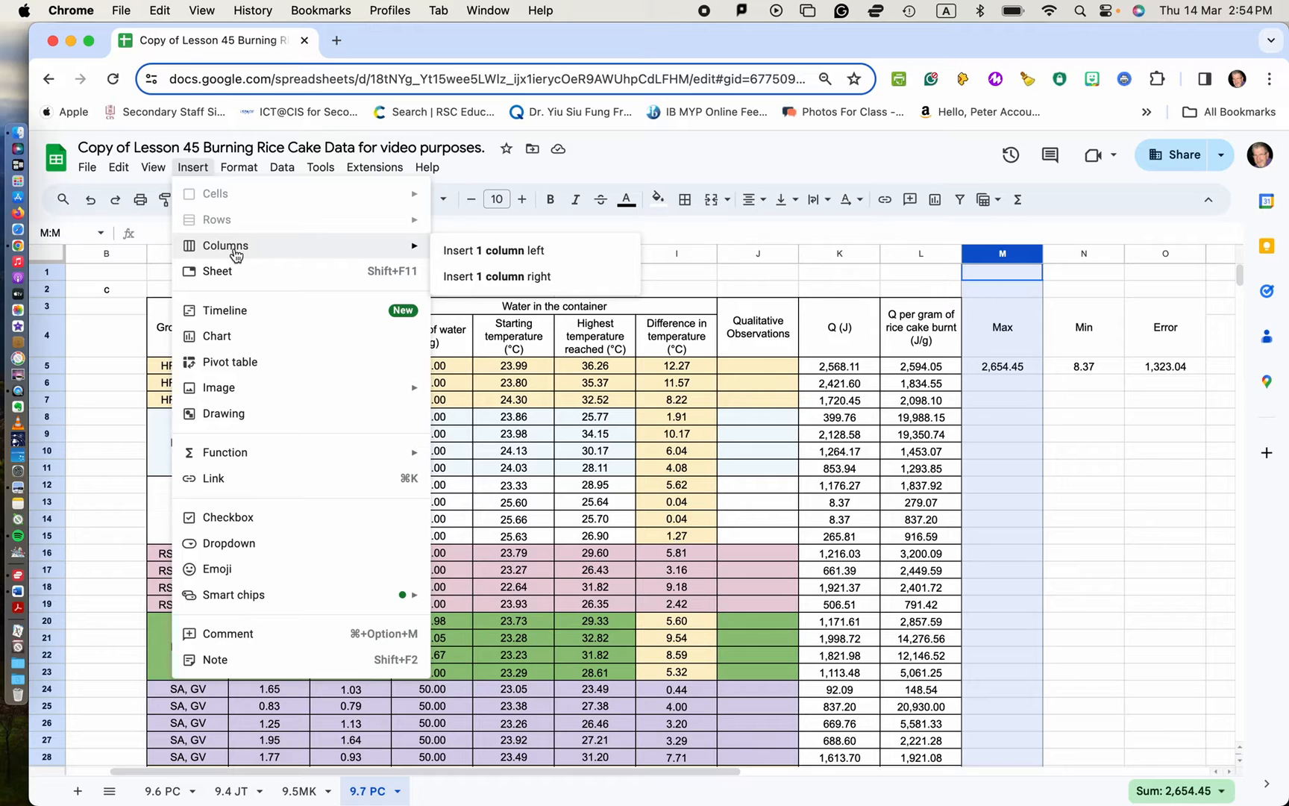
{"action": "left_click", "coordinate": [440, 250]}
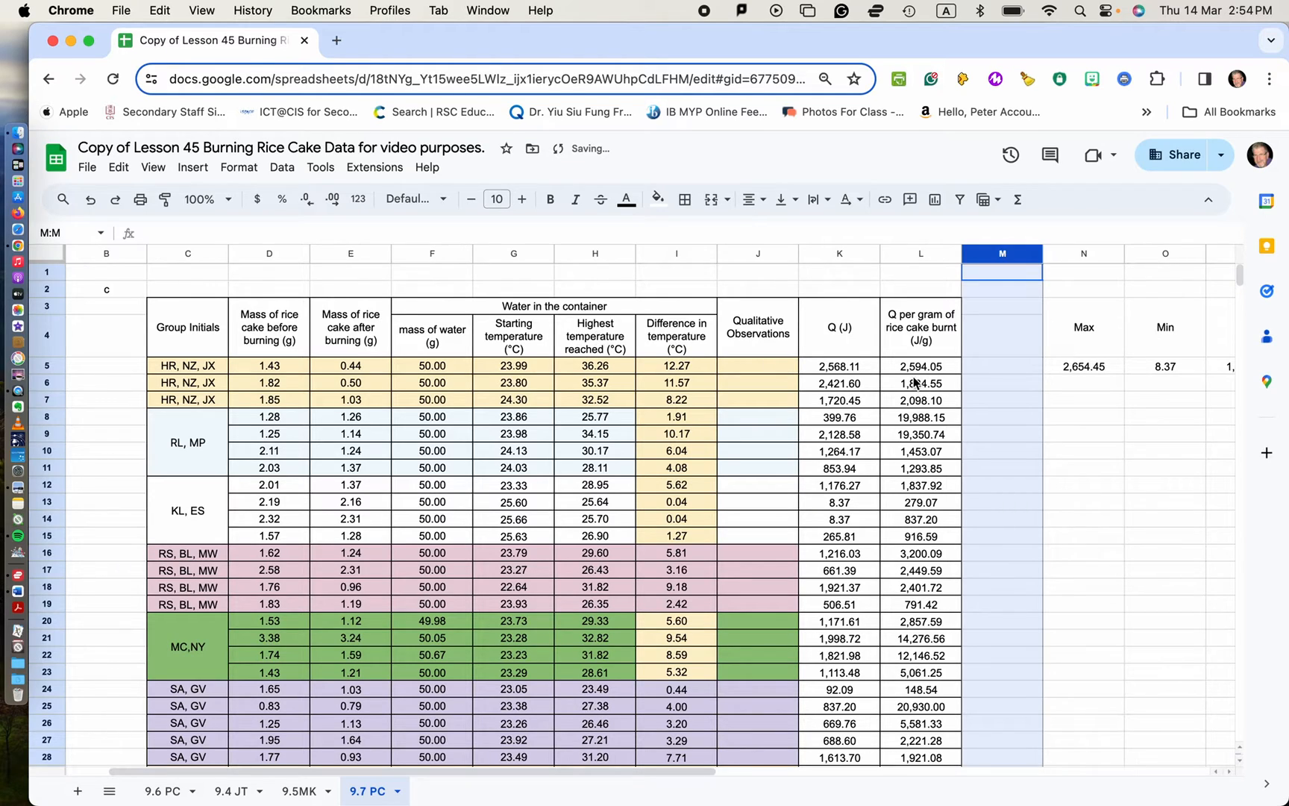
{"action": "left_click", "coordinate": [1063, 431]}
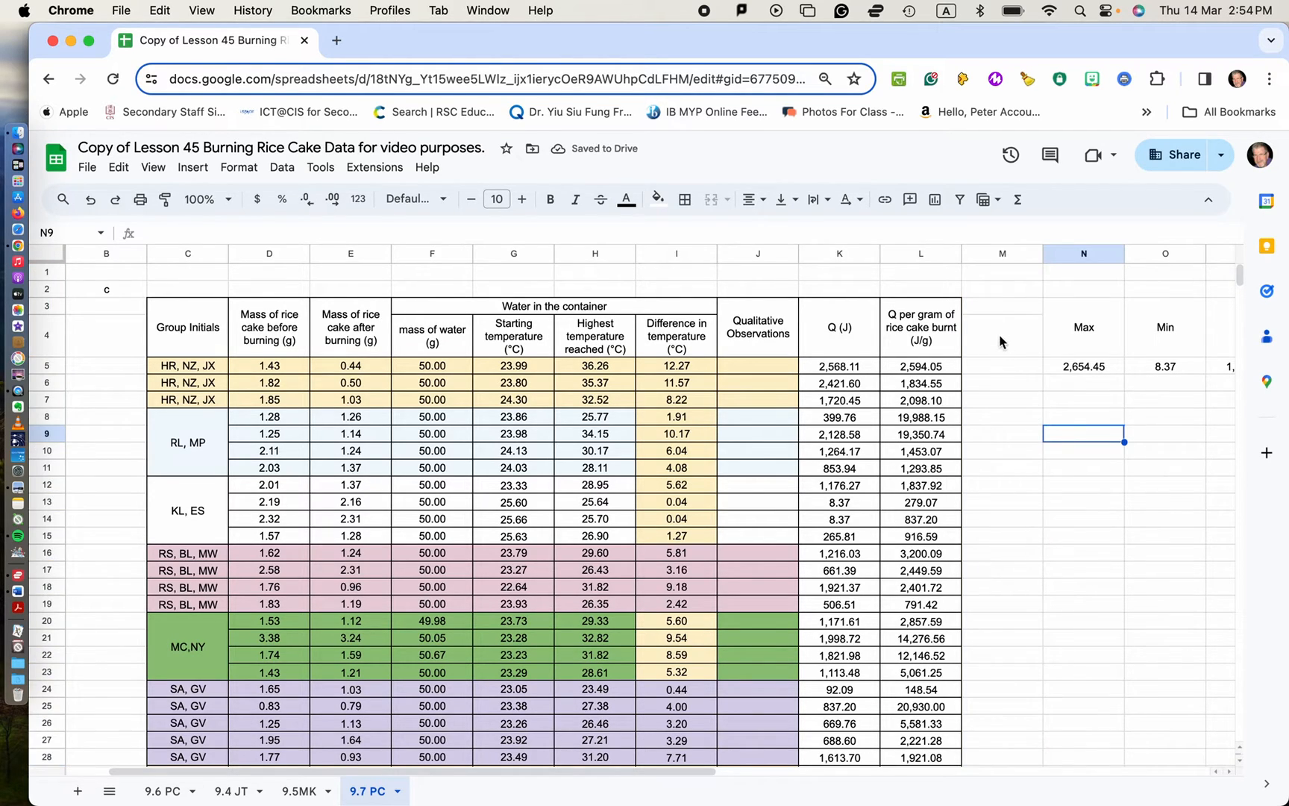
{"action": "left_click_drag", "start_coordinate": [1000, 308], "coordinate": [1003, 343]}
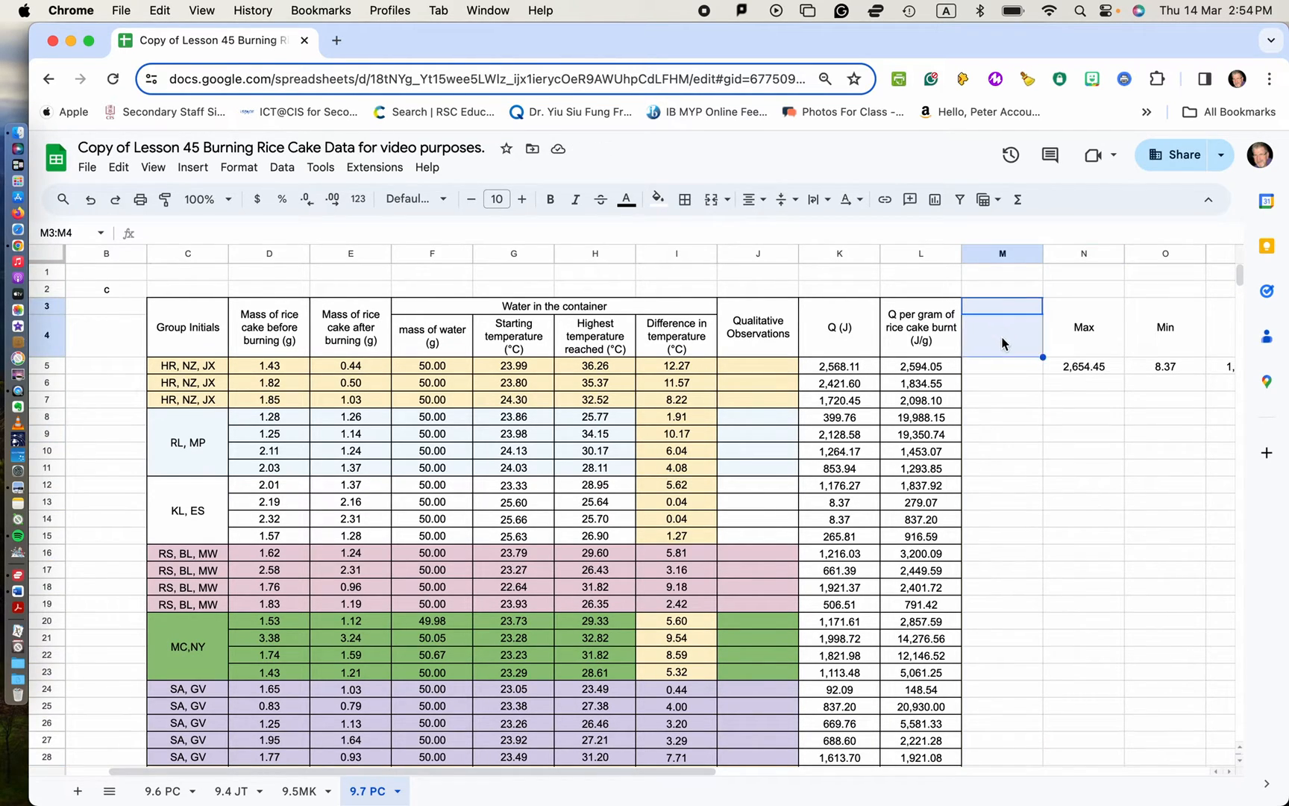
{"action": "left_click", "coordinate": [711, 209]}
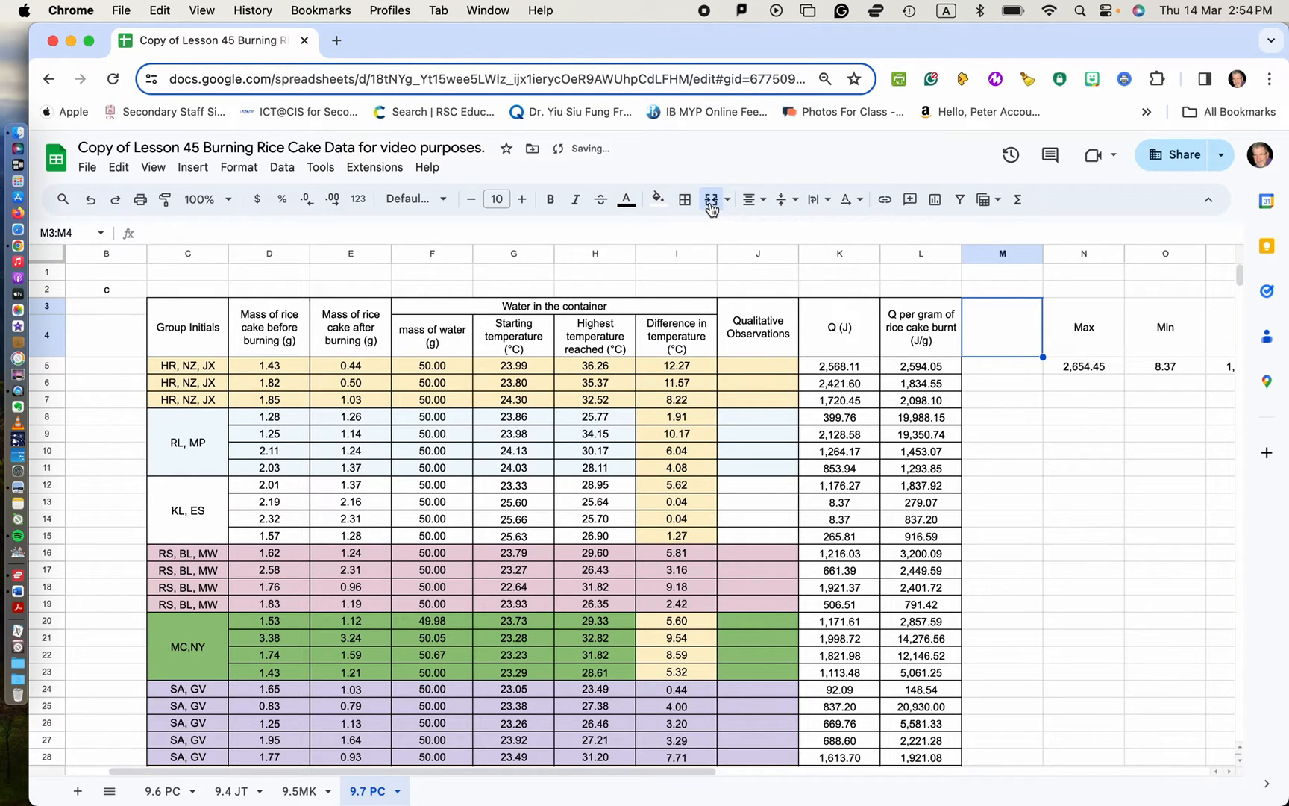
Copy the L3:L4 header text into M3:M4 and change its unit so it reads "Q per gram of rice cake burnt (cal/g)".
{"action": "left_click", "coordinate": [938, 342]}
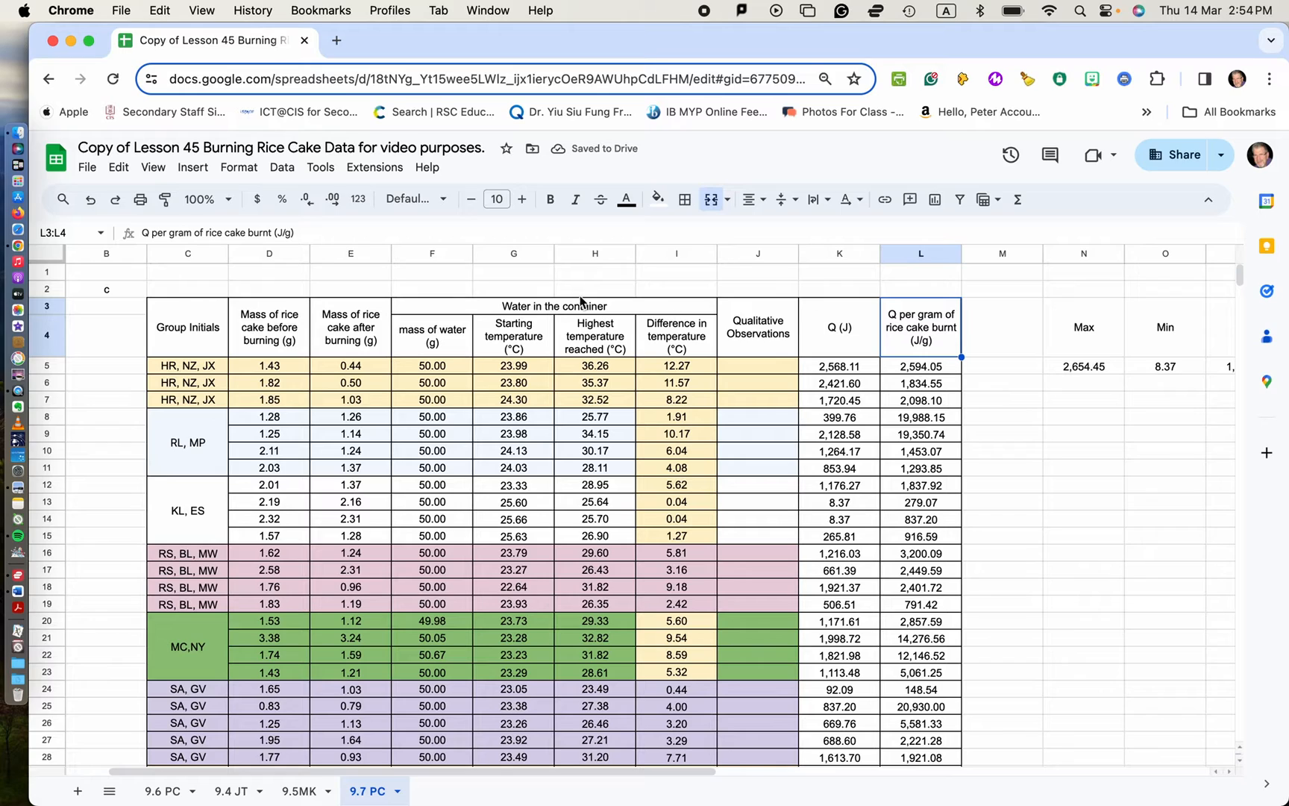
{"action": "left_click_drag", "start_coordinate": [296, 234], "coordinate": [144, 239]}
{"action": "key", "text": "super+c"}
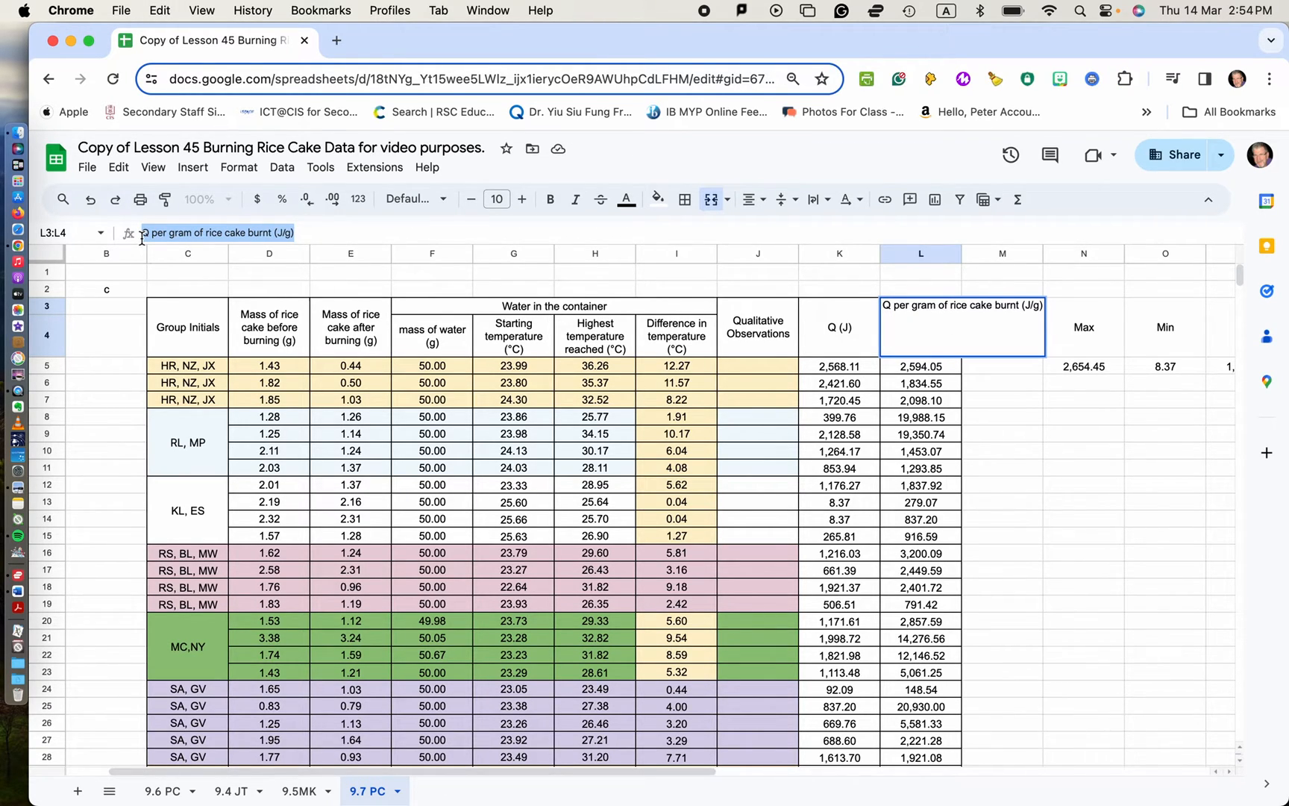
{"action": "left_click", "coordinate": [1007, 416]}
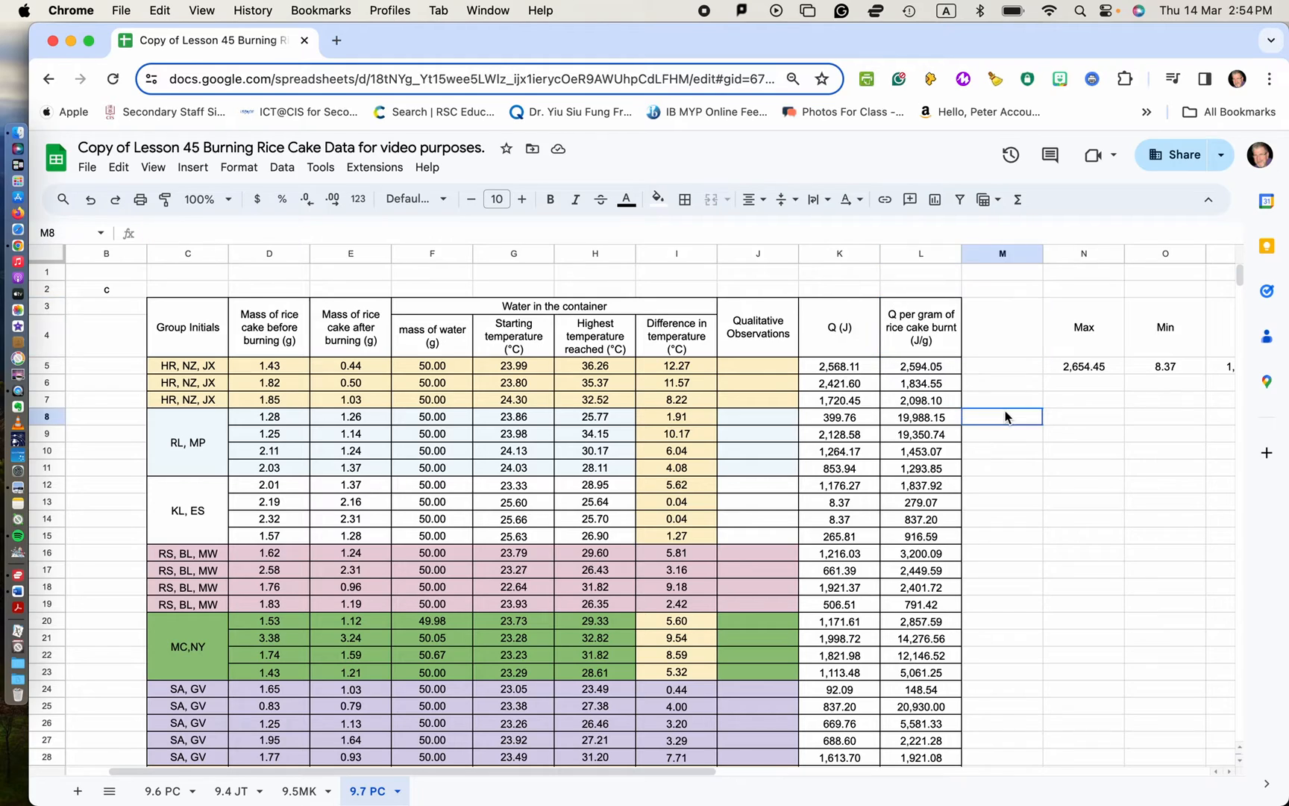
{"action": "double_click", "coordinate": [986, 333]}
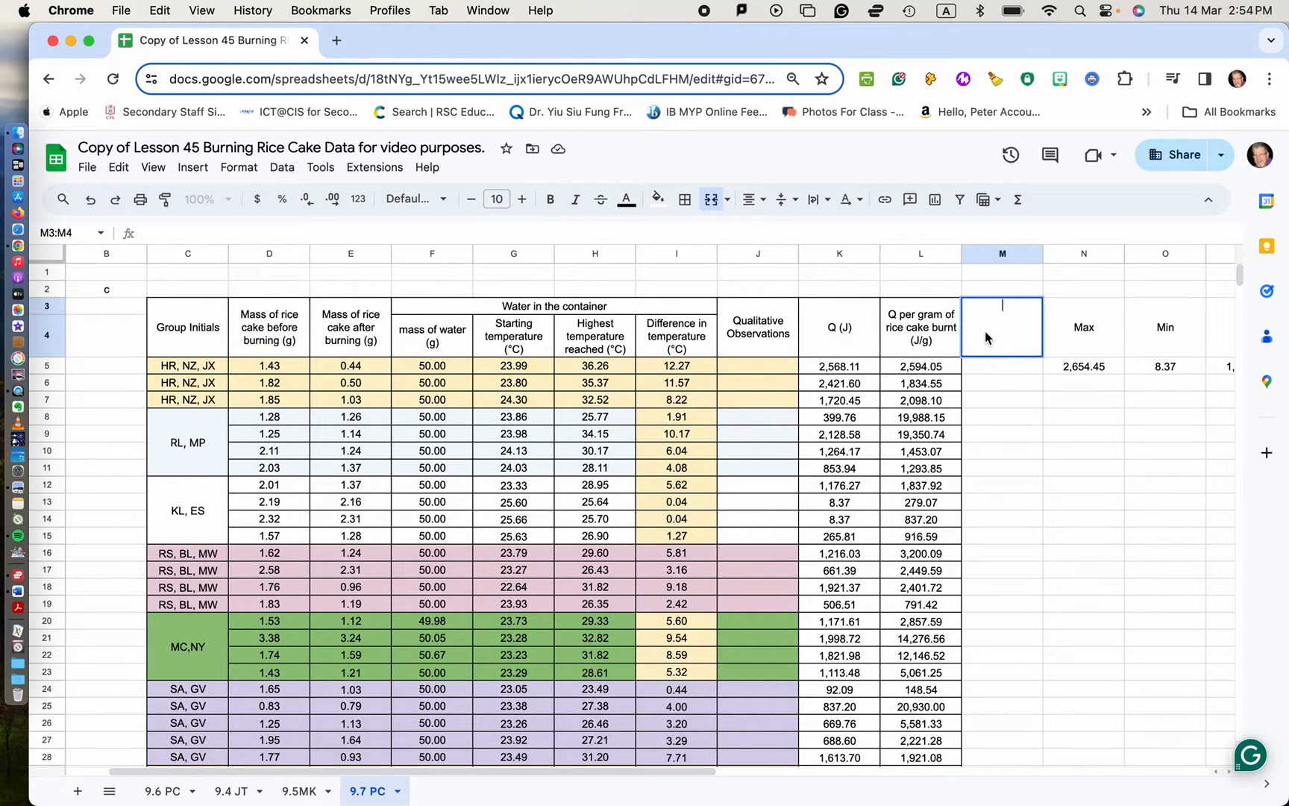
{"action": "key", "text": "super+v"}
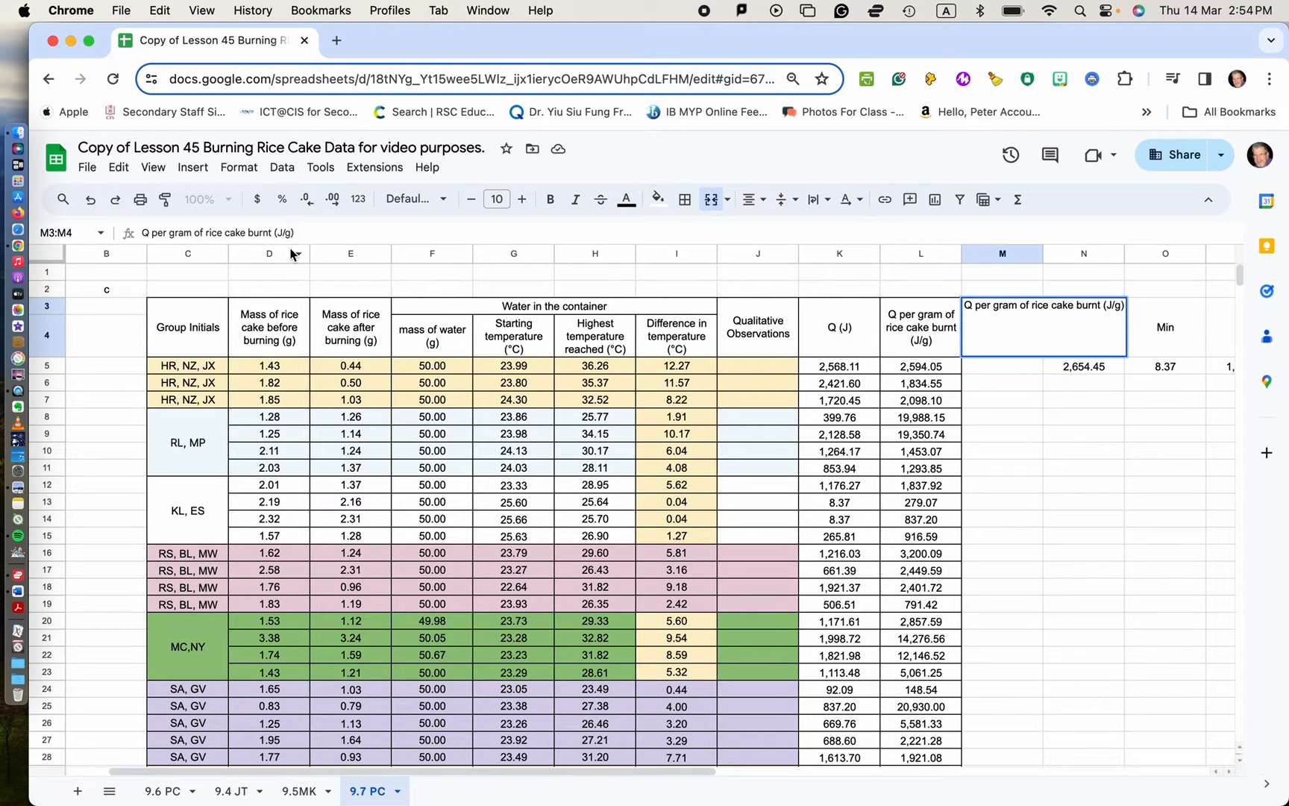
{"action": "key", "text": "BackSpace"}
{"action": "key", "text": "BackSpace"}
{"action": "key", "text": "BackSpace"}
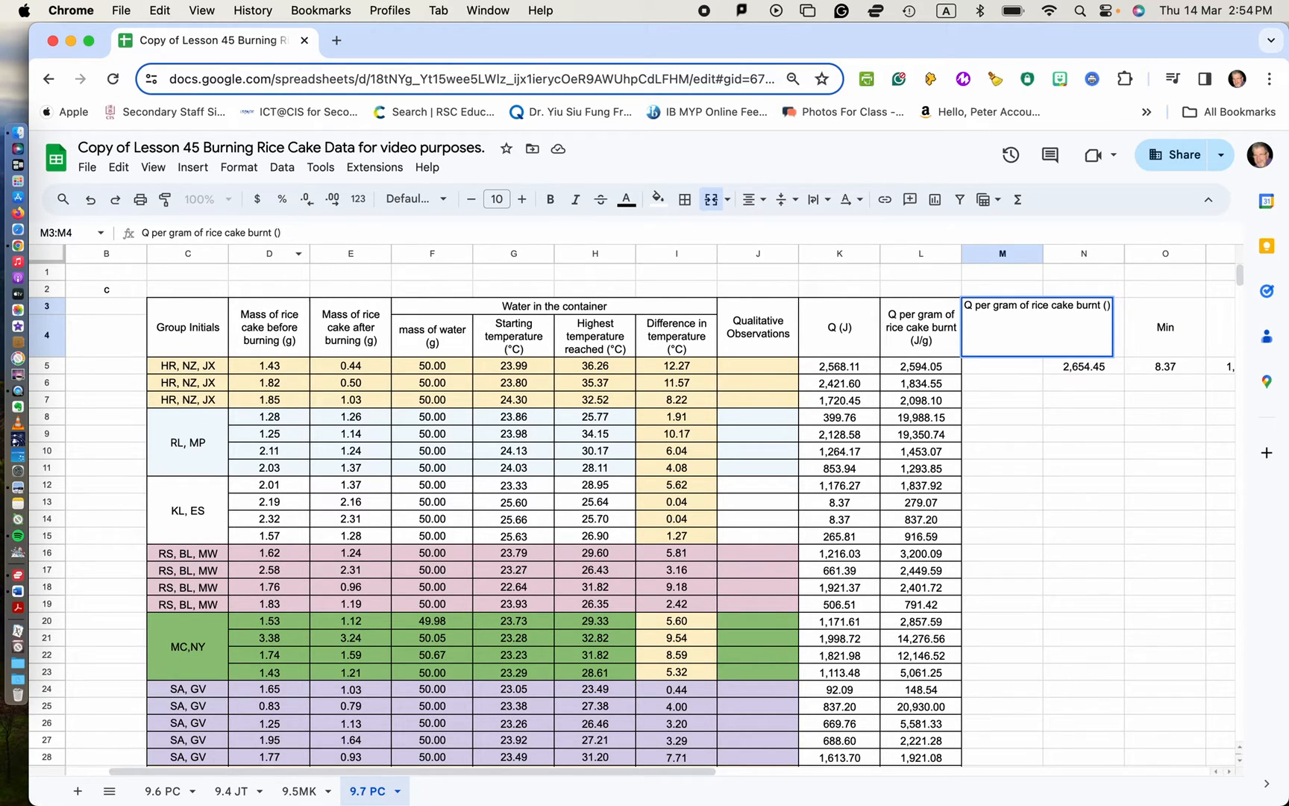
{"action": "type", "text": "cal/g"}
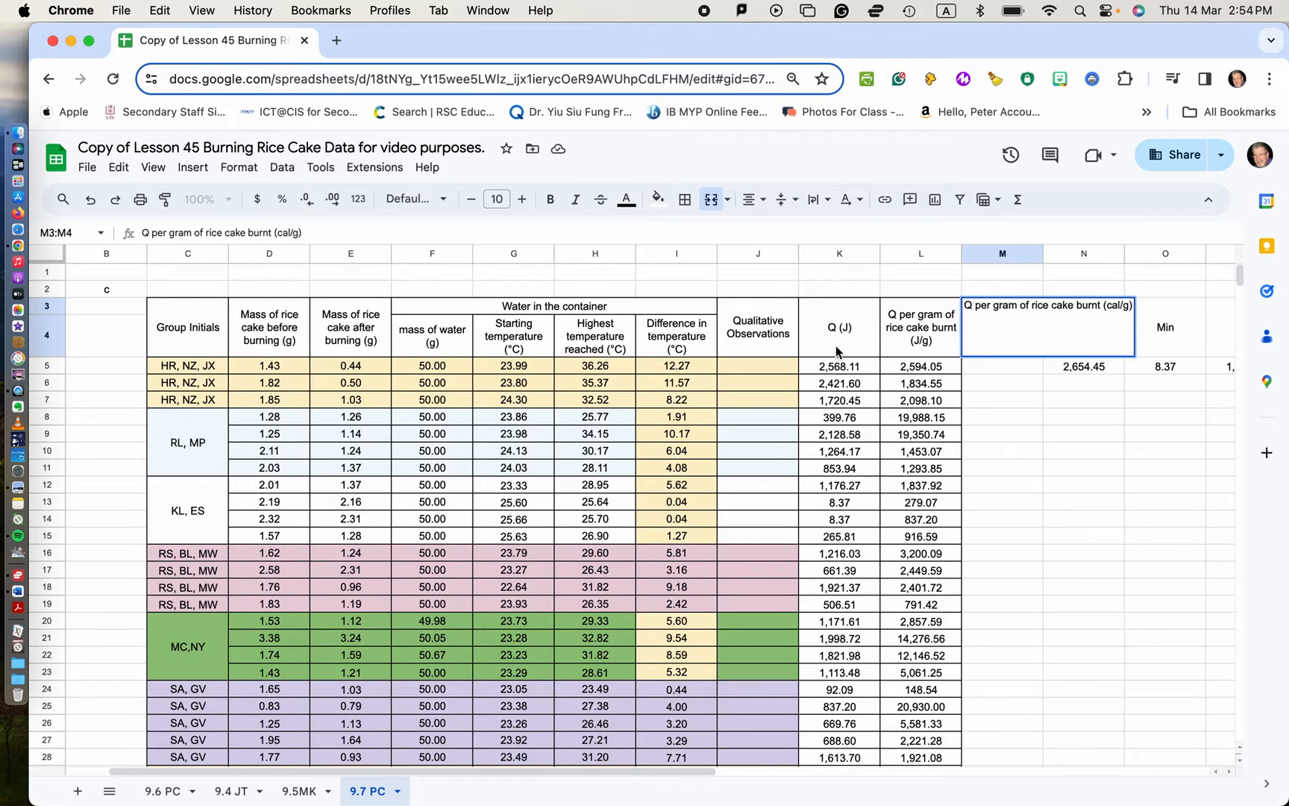
{"action": "left_click", "coordinate": [1052, 457]}
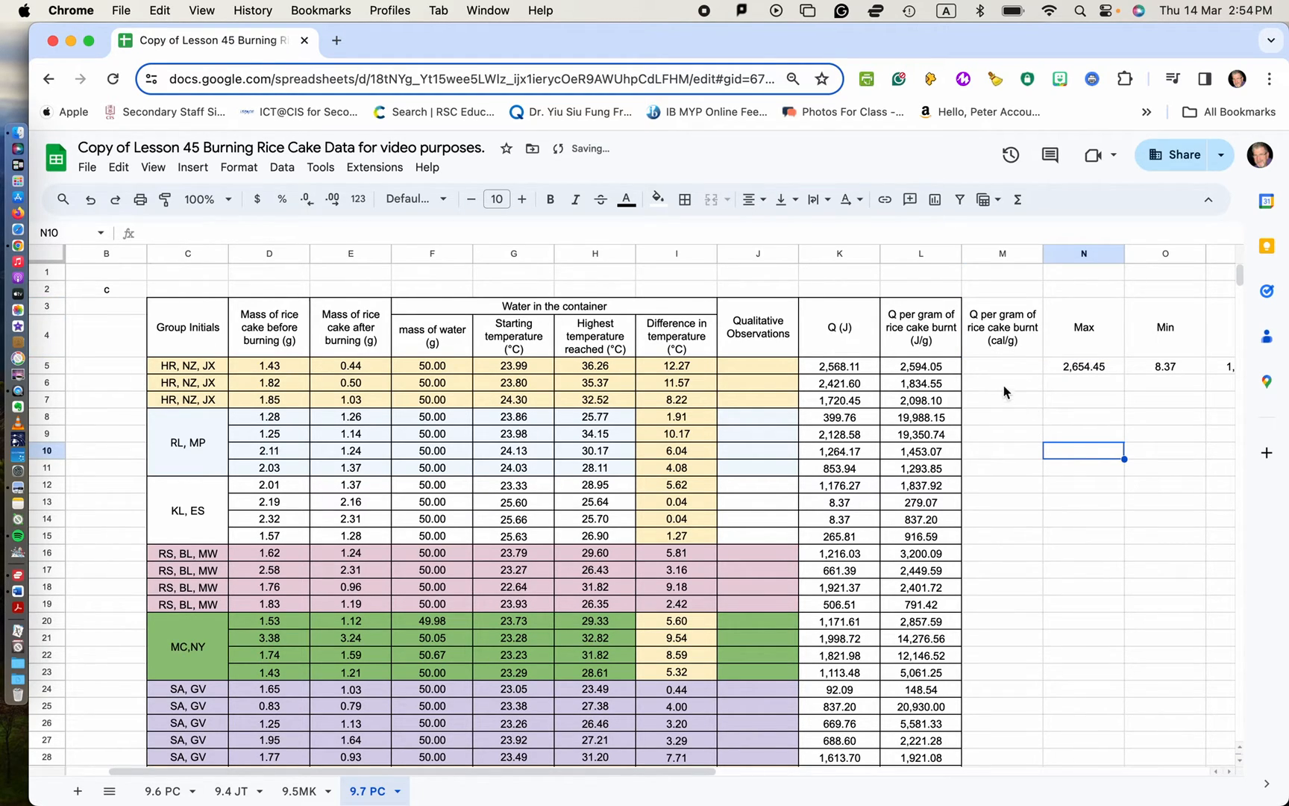
Enter the formula =L5/4186 in cell M5 to convert the energy per gram from joules.
{"action": "left_click", "coordinate": [994, 366]}
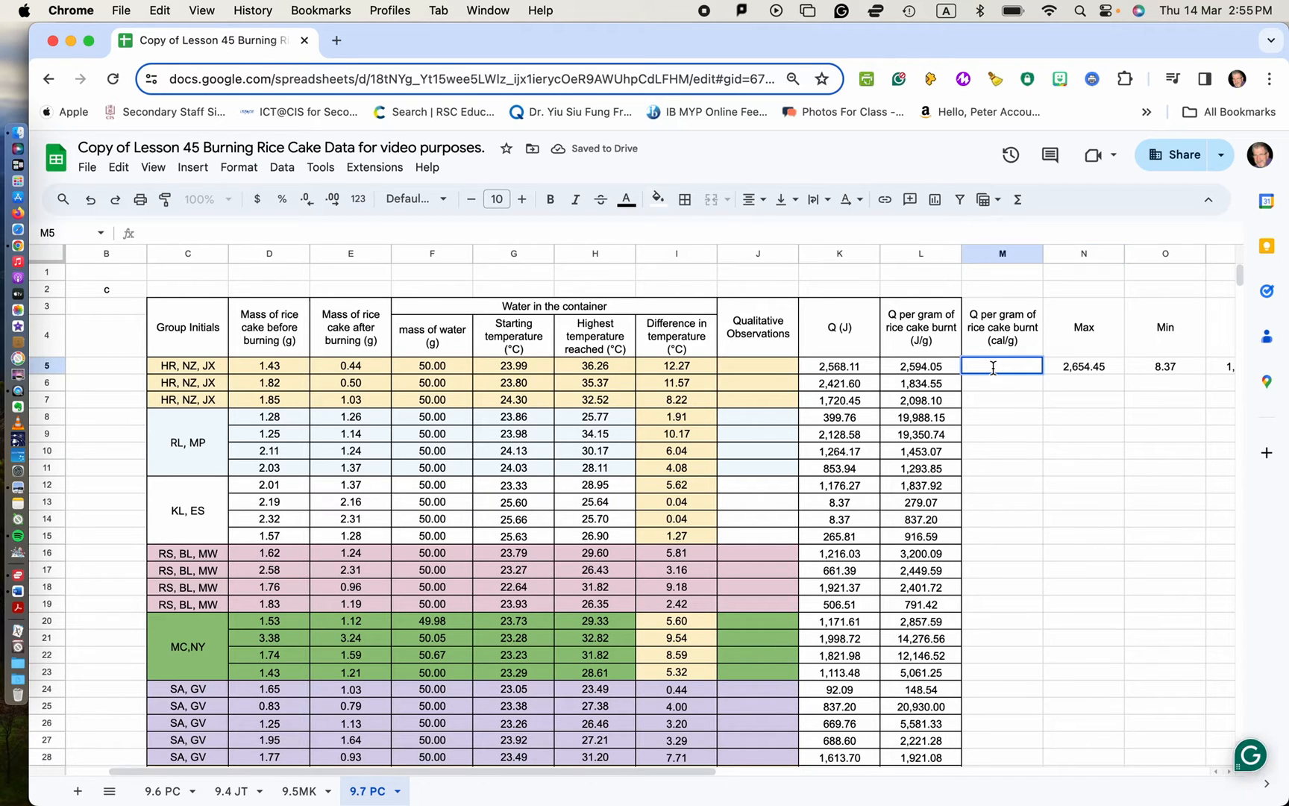
{"action": "double_click", "coordinate": [994, 366]}
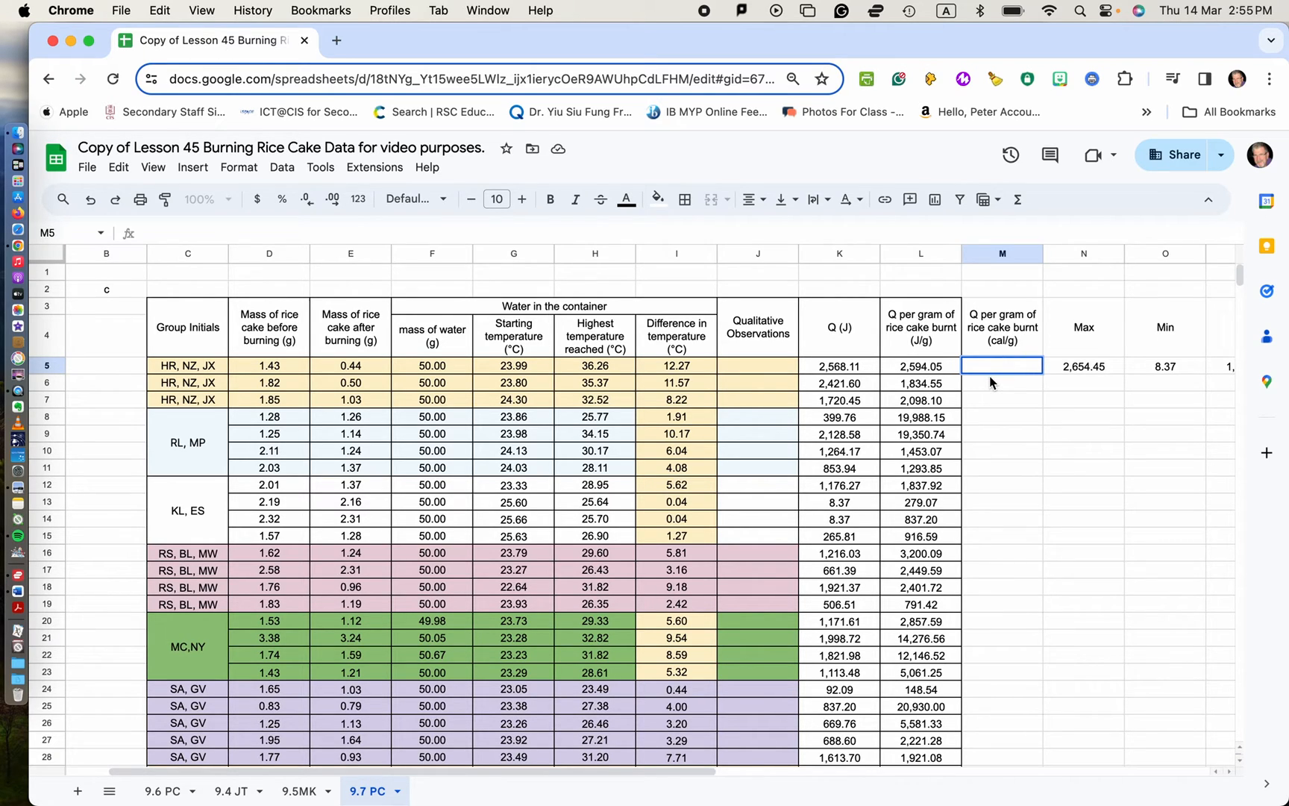
{"action": "type", "text": "="}
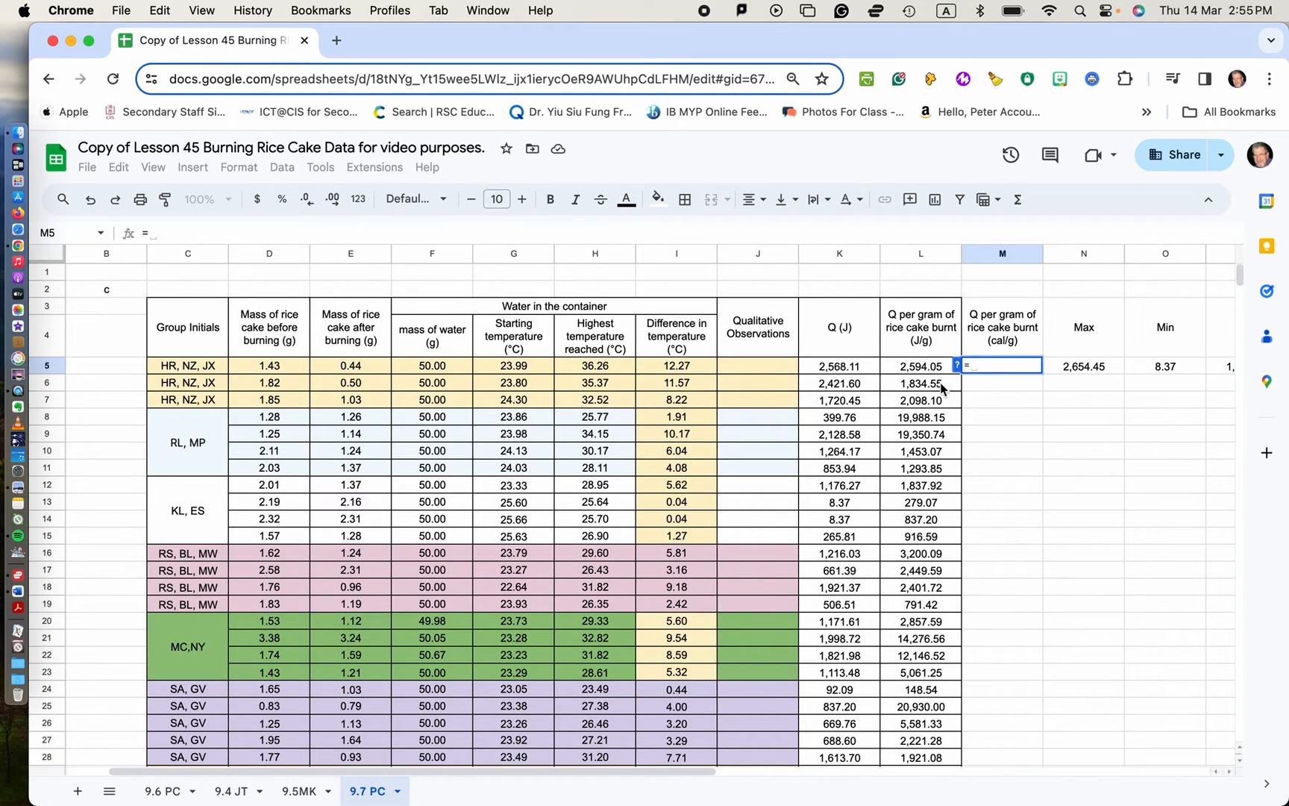
{"action": "left_click", "coordinate": [932, 374]}
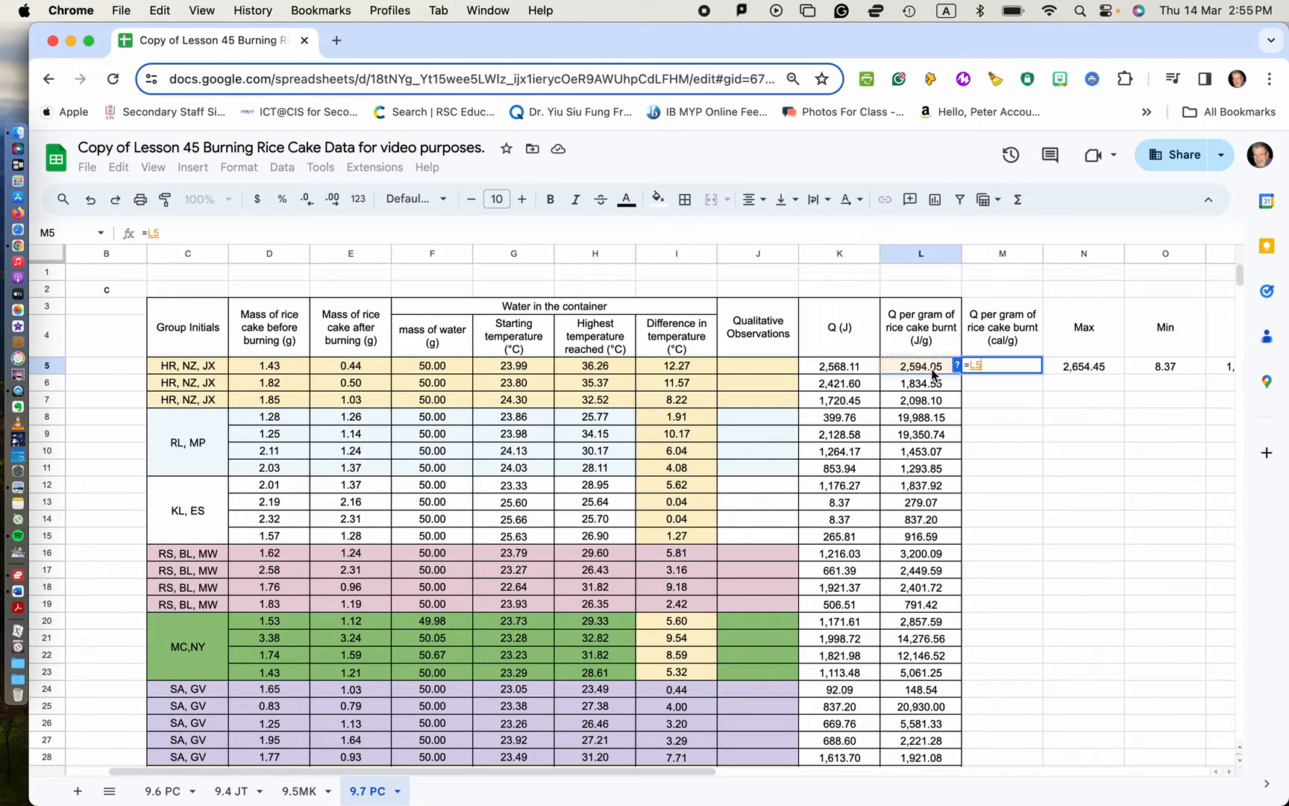
{"action": "type", "text": "/41"}
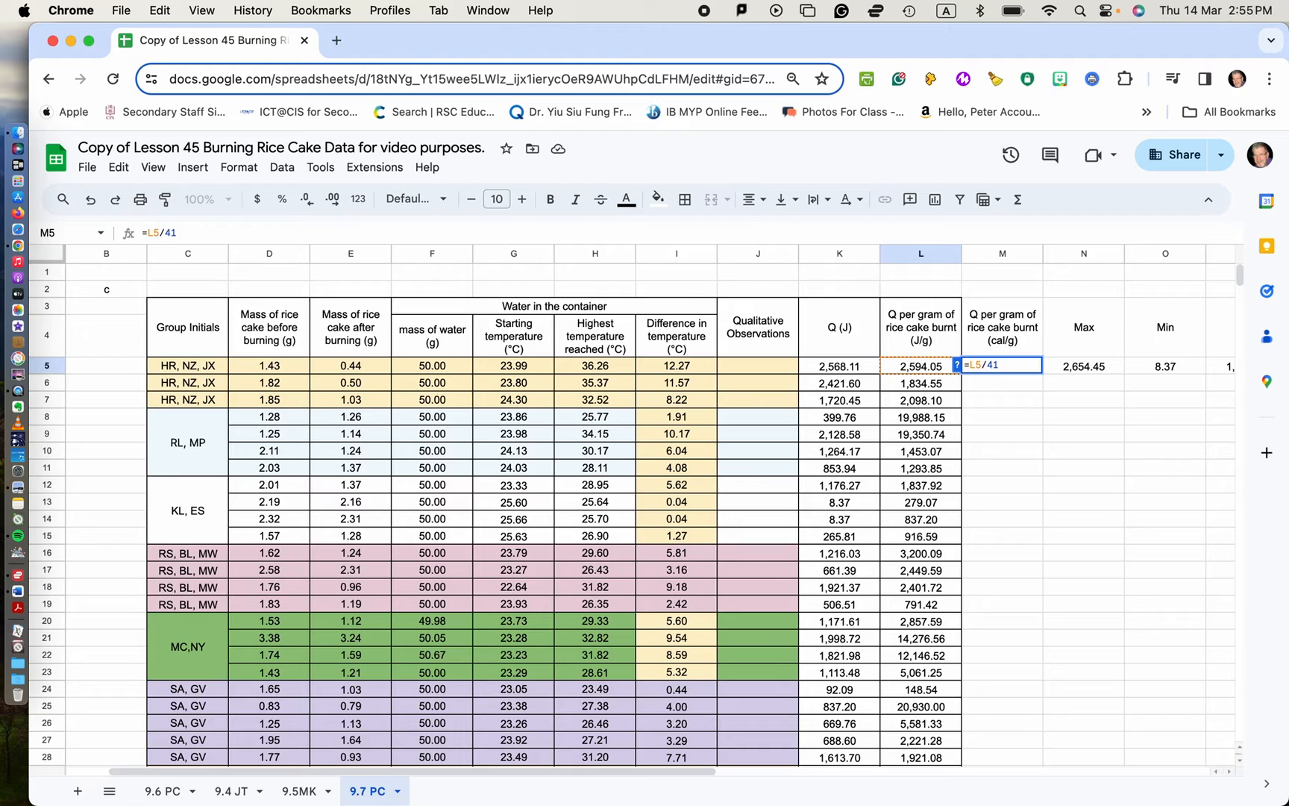
{"action": "type", "text": "86"}
{"action": "key", "text": "Return"}
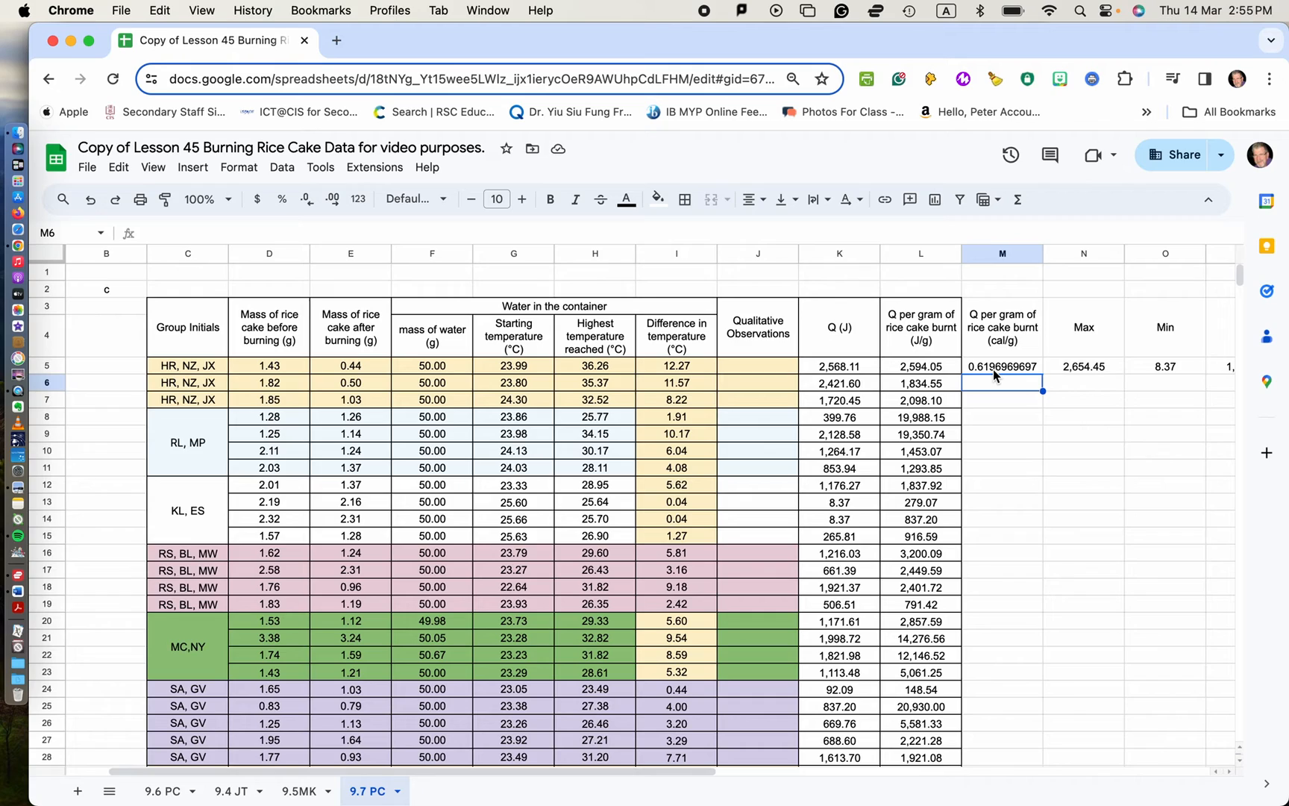
Fill the conversion formula from M5 down through M41 and apply the Number format to the range.
{"action": "left_click", "coordinate": [993, 369]}
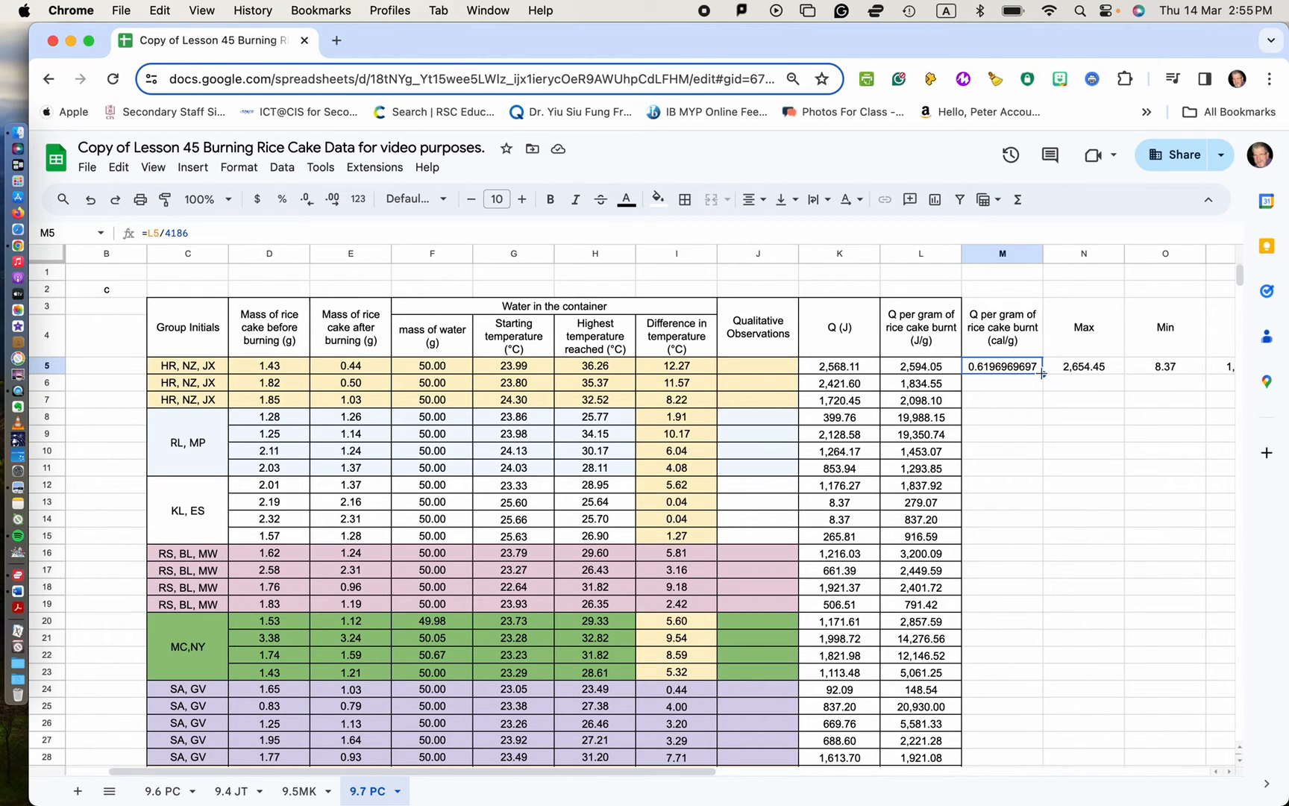
{"action": "left_click_drag", "start_coordinate": [1042, 373], "coordinate": [1037, 634]}
{"action": "scroll", "coordinate": [1044, 683], "scroll_direction": "down", "scroll_amount": 3}
{"action": "scroll", "coordinate": [1044, 679], "scroll_direction": "down", "scroll_amount": 5}
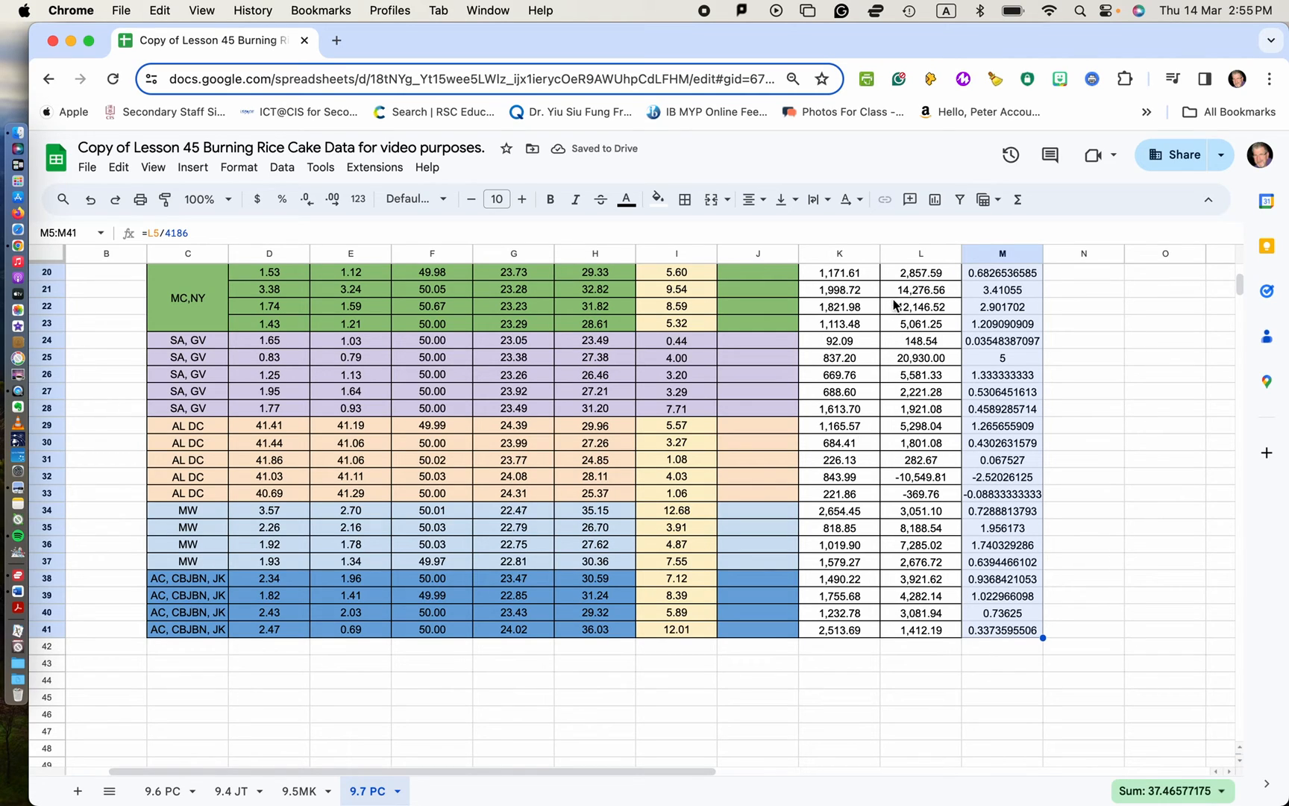
{"action": "left_click", "coordinate": [365, 203]}
{"action": "left_click", "coordinate": [427, 291]}
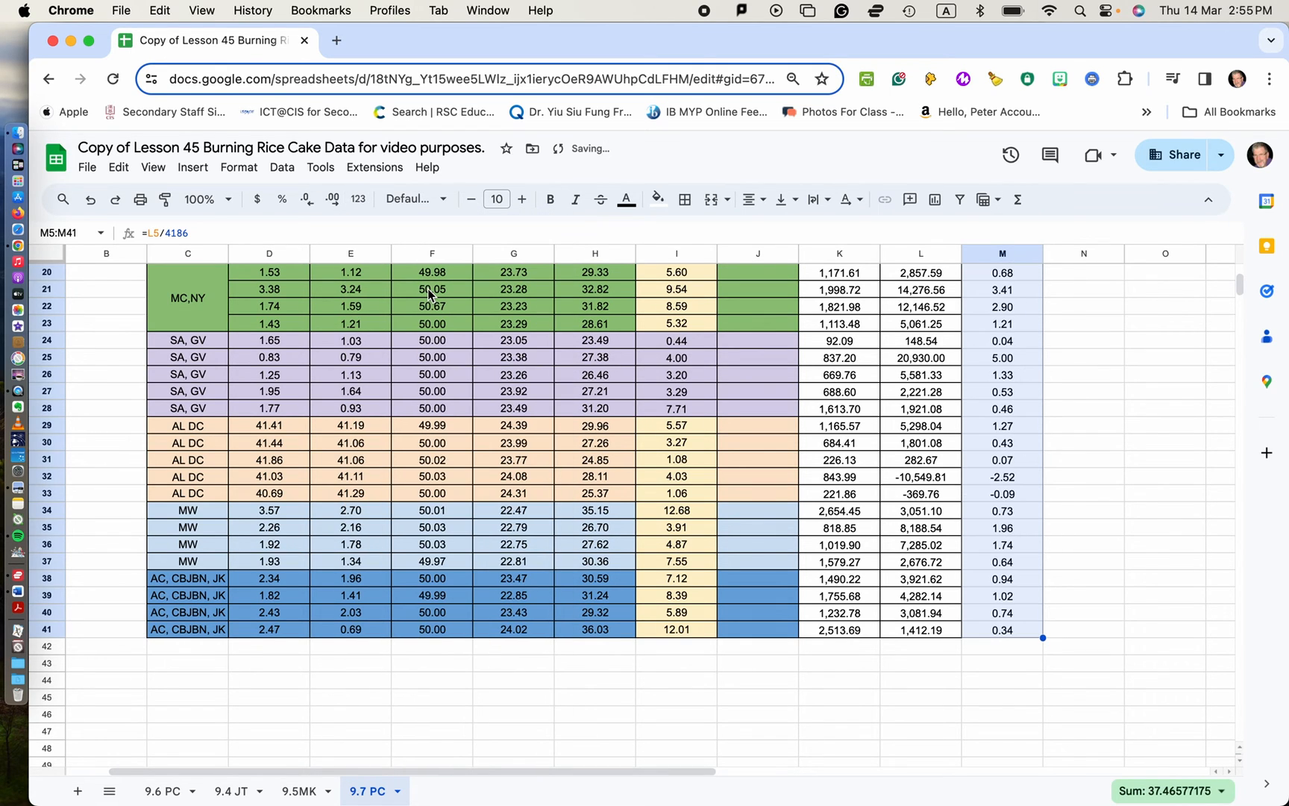
Apply all borders to the range M3:M41, covering the cal/g column's header and values.
{"action": "left_click", "coordinate": [1117, 412]}
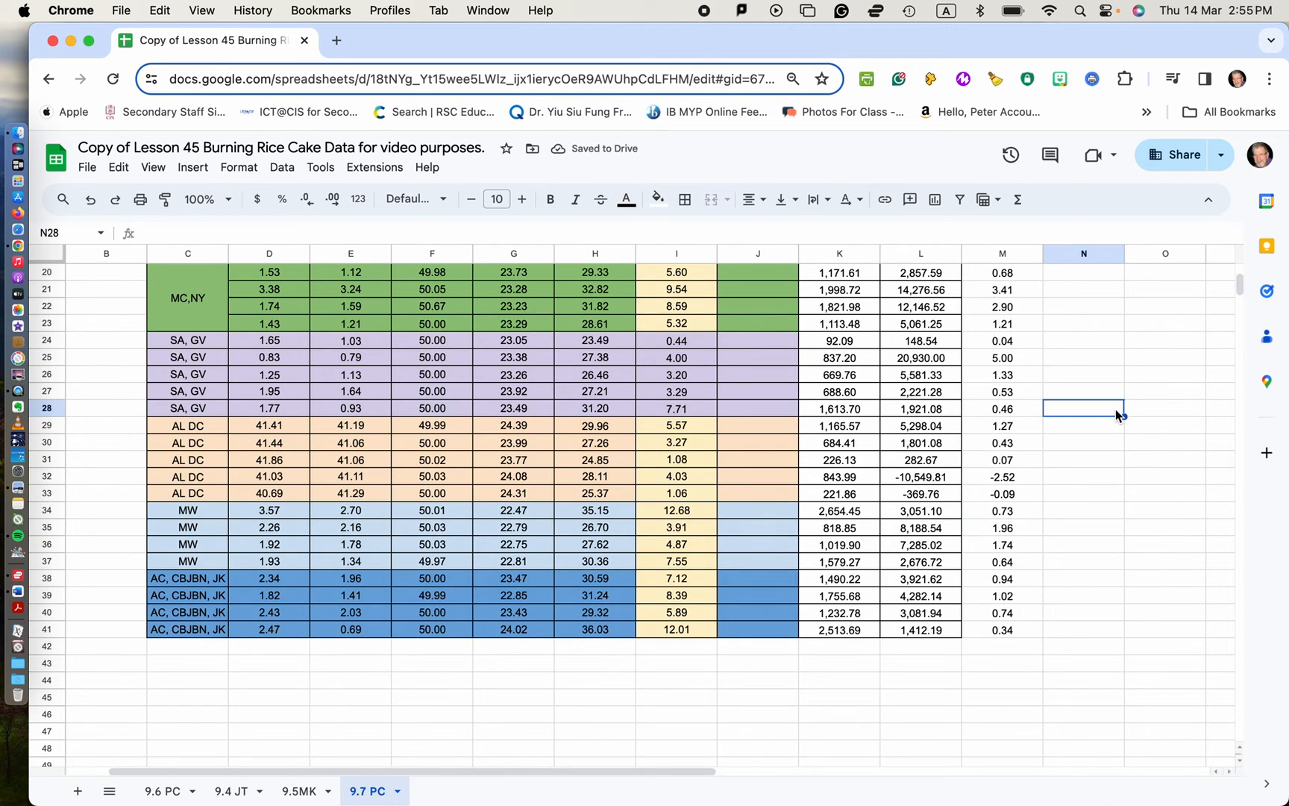
{"action": "scroll", "coordinate": [1117, 415], "scroll_direction": "up", "scroll_amount": 8}
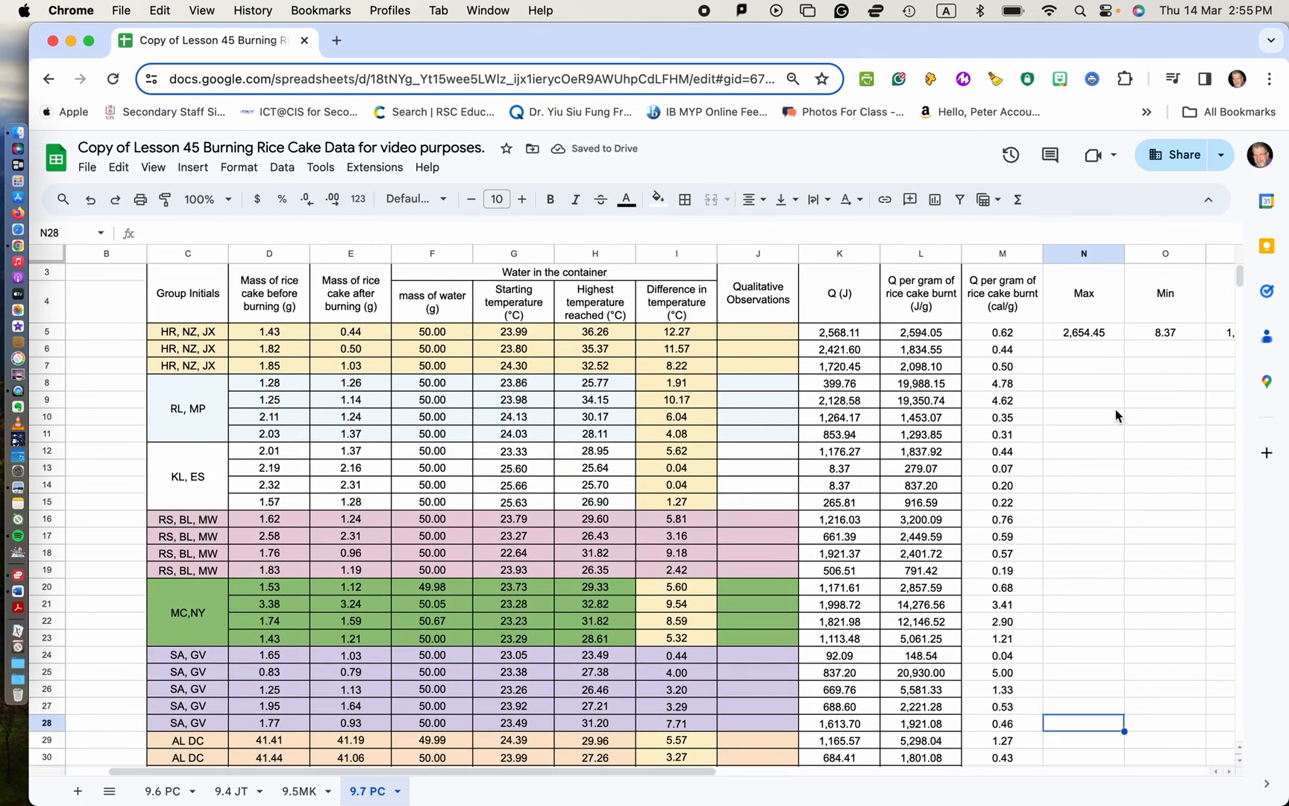
{"action": "scroll", "coordinate": [1115, 409], "scroll_direction": "up", "scroll_amount": 1}
{"action": "mouse_move", "coordinate": [1089, 403]}
{"action": "left_mouse_down"}
{"action": "mouse_move", "coordinate": [1016, 345]}
{"action": "mouse_move", "coordinate": [1082, 400]}
{"action": "left_mouse_up"}
{"action": "left_click", "coordinate": [1142, 443]}
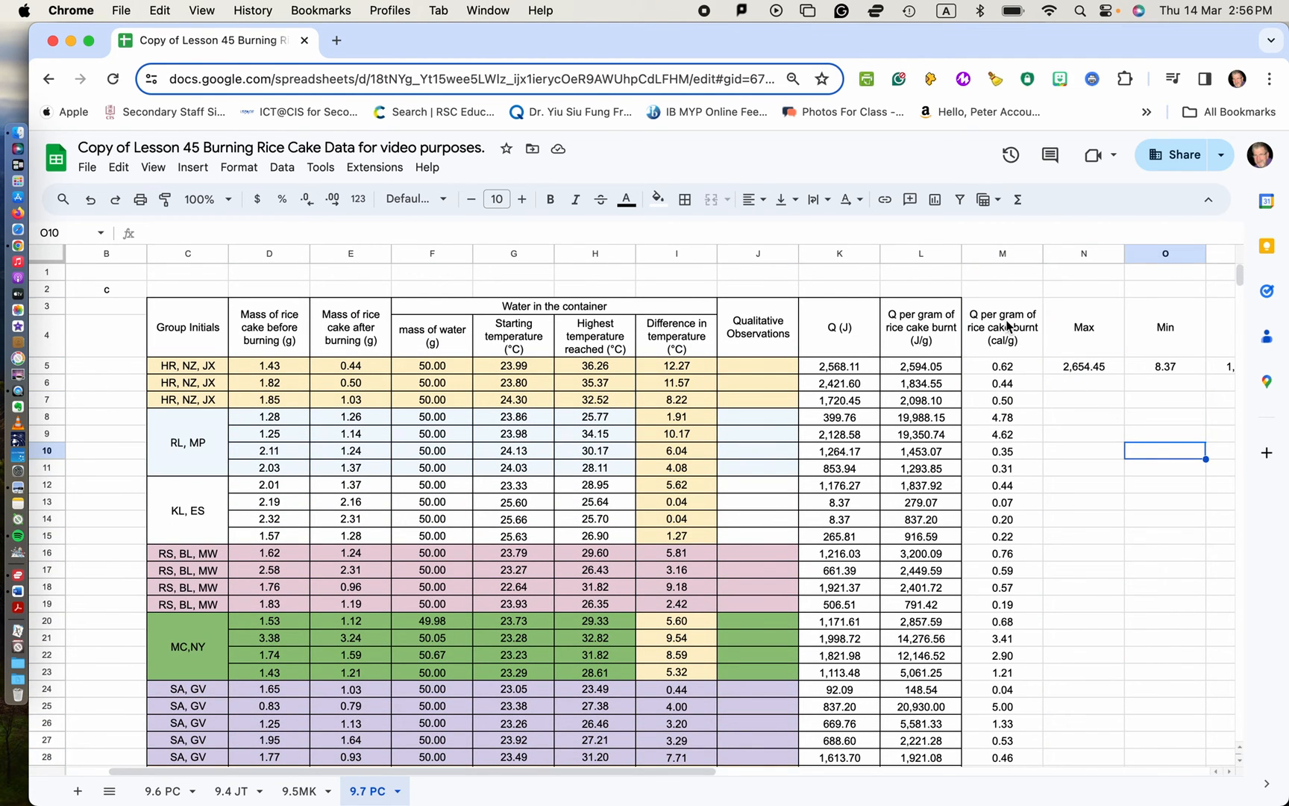
{"action": "left_click_drag", "start_coordinate": [1007, 326], "coordinate": [1021, 726]}
{"action": "scroll", "coordinate": [1027, 696], "scroll_direction": "down", "scroll_amount": 5}
{"action": "scroll", "coordinate": [1026, 695], "scroll_direction": "down", "scroll_amount": 5}
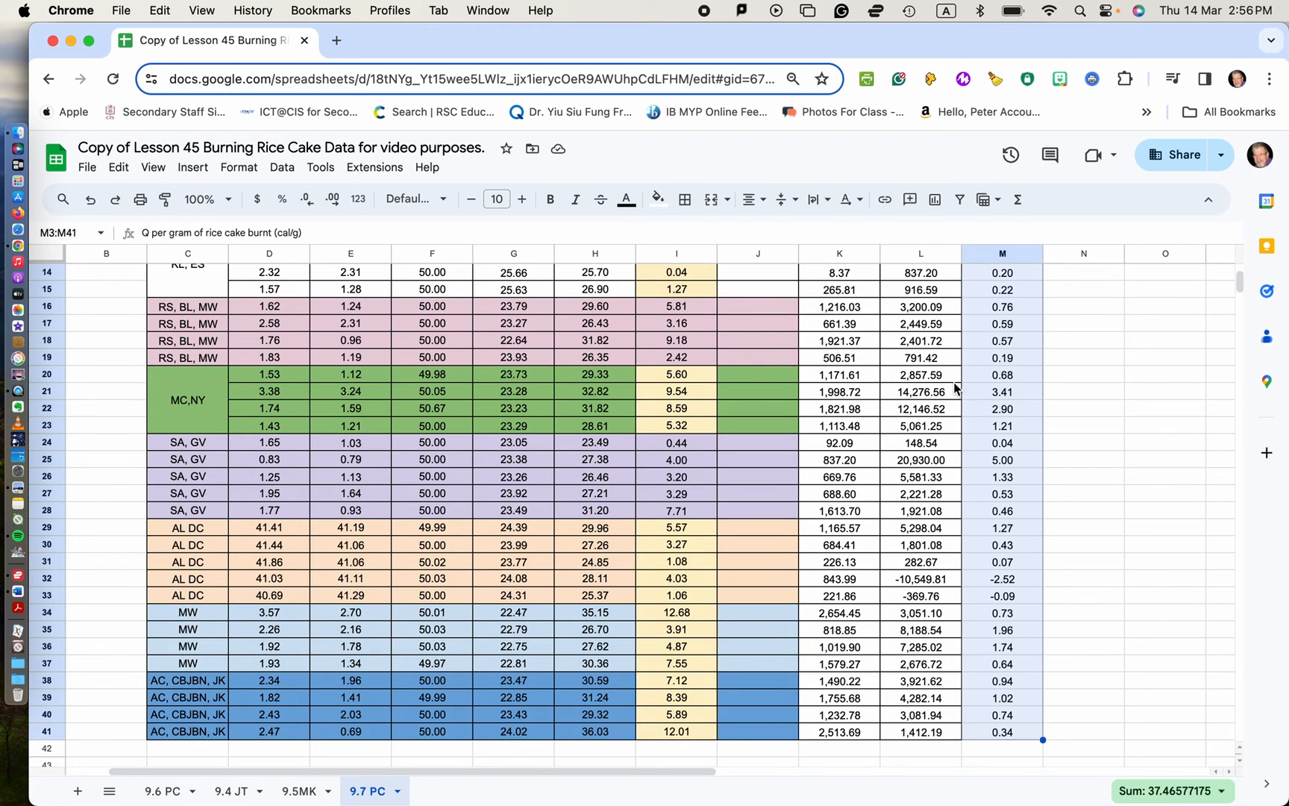
{"action": "left_click", "coordinate": [684, 199]}
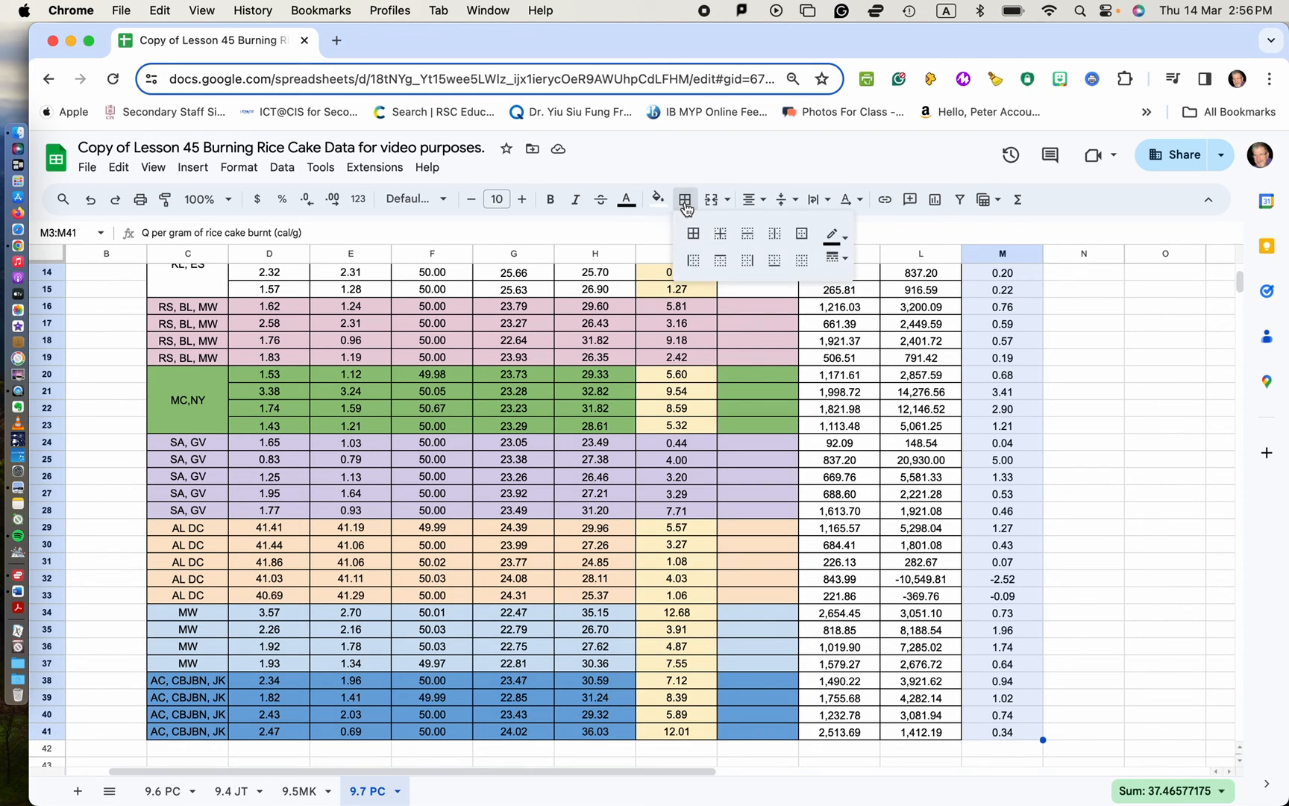
{"action": "left_click", "coordinate": [693, 233]}
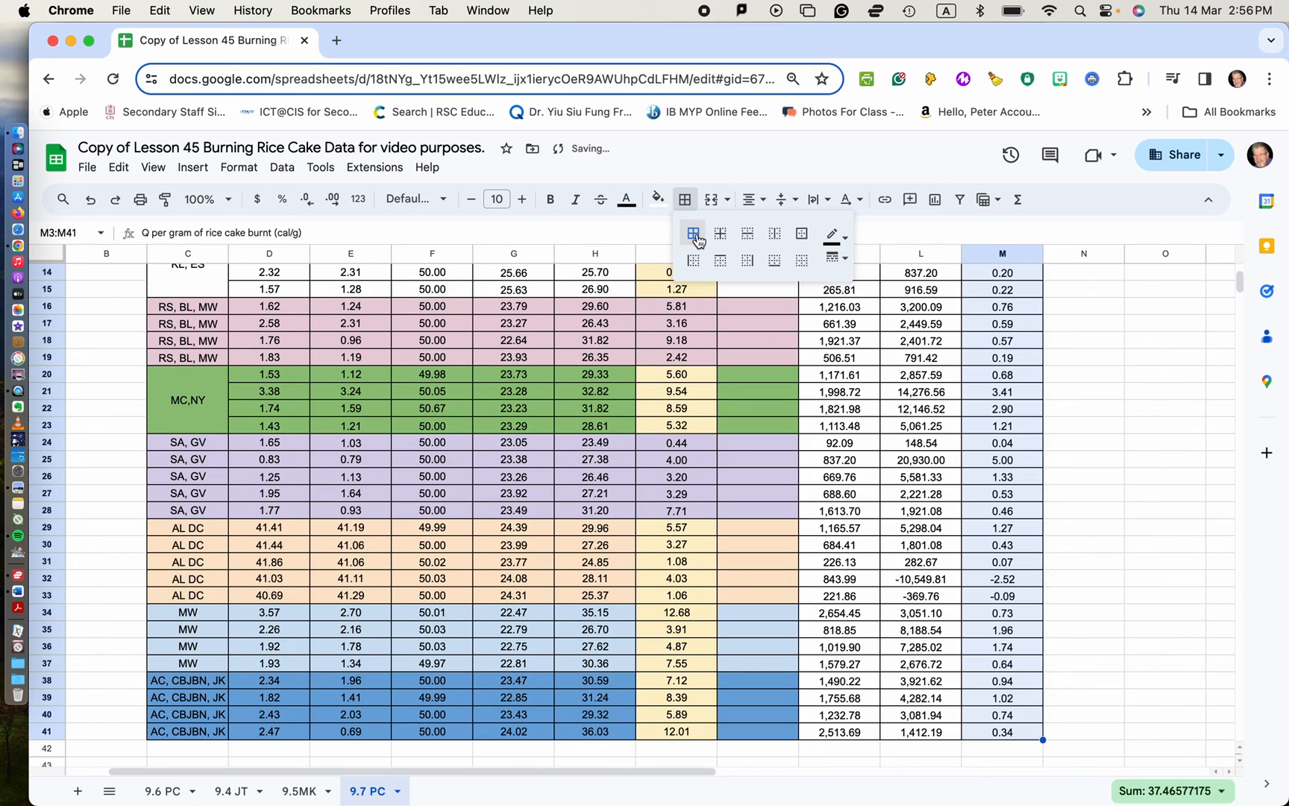
{"action": "left_click", "coordinate": [1123, 465]}
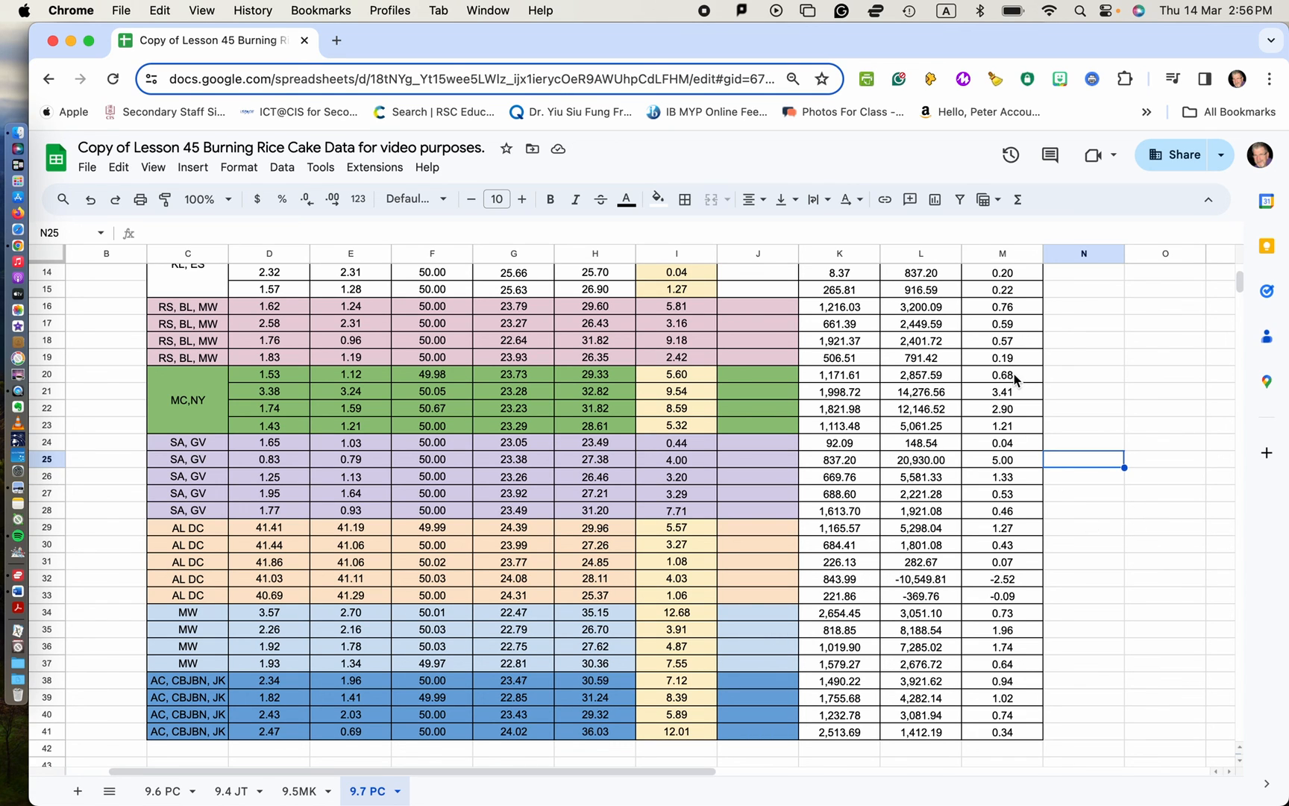
{"action": "scroll", "coordinate": [1014, 377], "scroll_direction": "up", "scroll_amount": 3}
{"action": "scroll", "coordinate": [1014, 374], "scroll_direction": "up", "scroll_amount": 3}
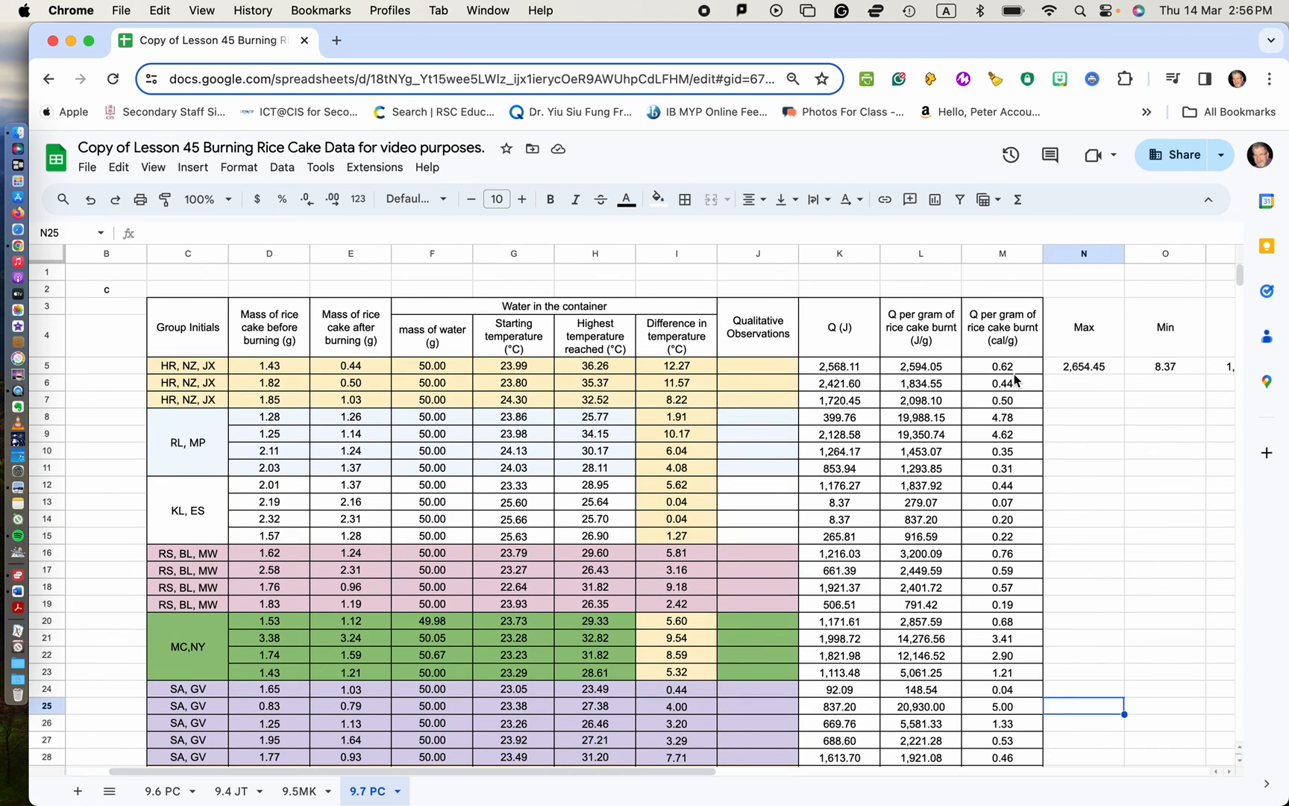